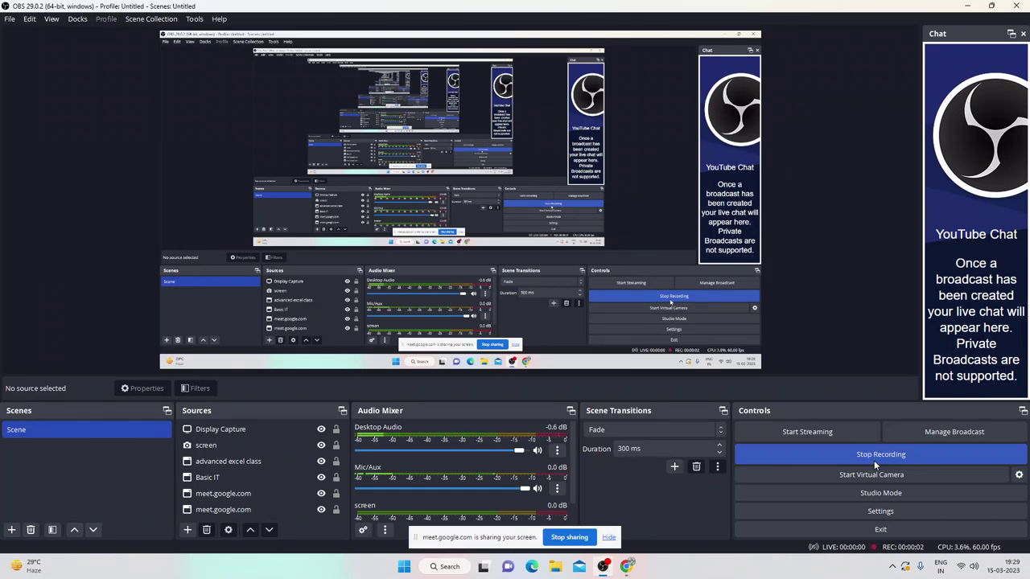
# - Launch Excel 2019 by searching 'ex' in the Windows Start menu
pyautogui.press('super+d')
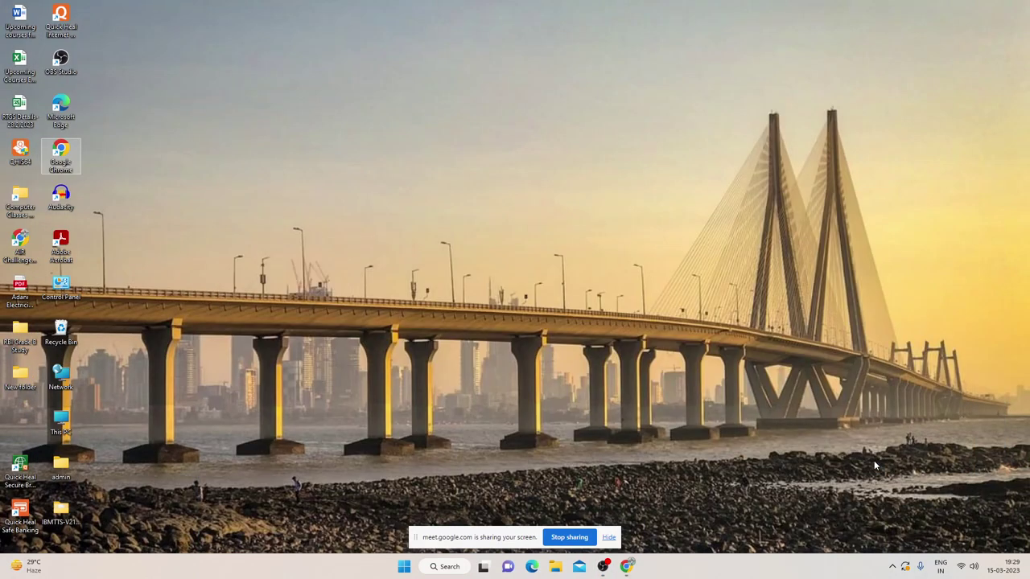
pyautogui.hotkey('alt', 'Tab')
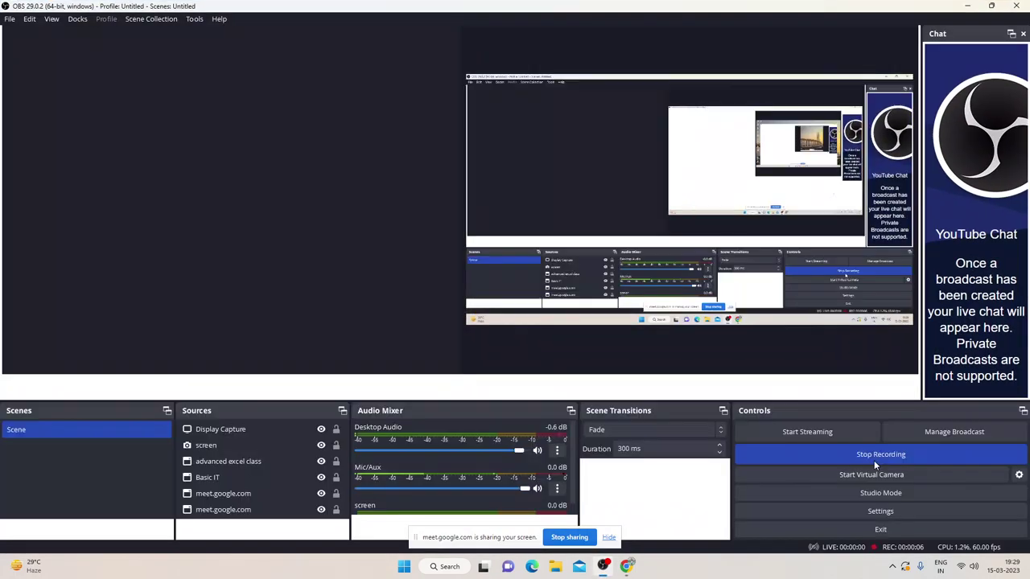
pyautogui.press('super')
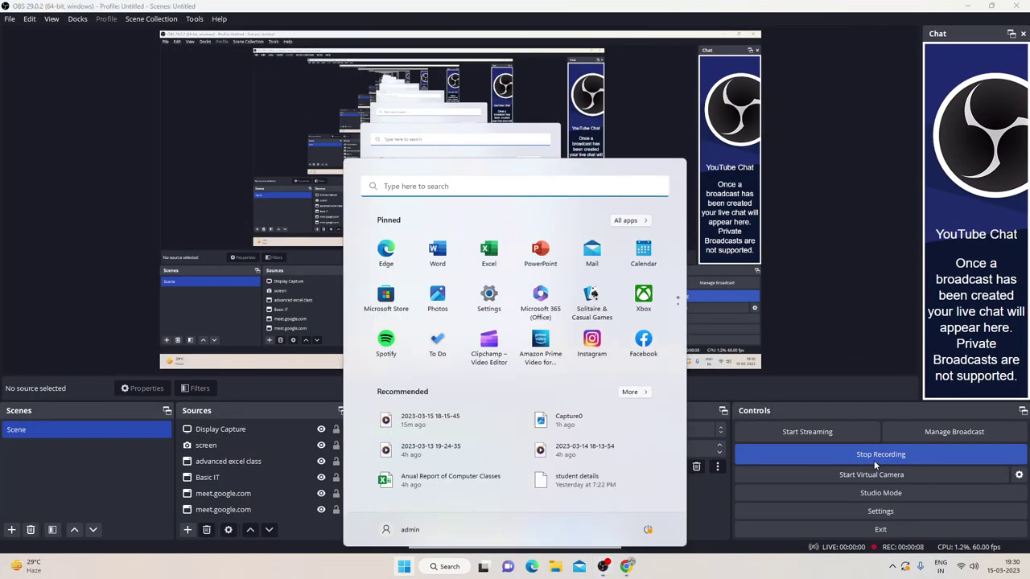
pyautogui.write('e')
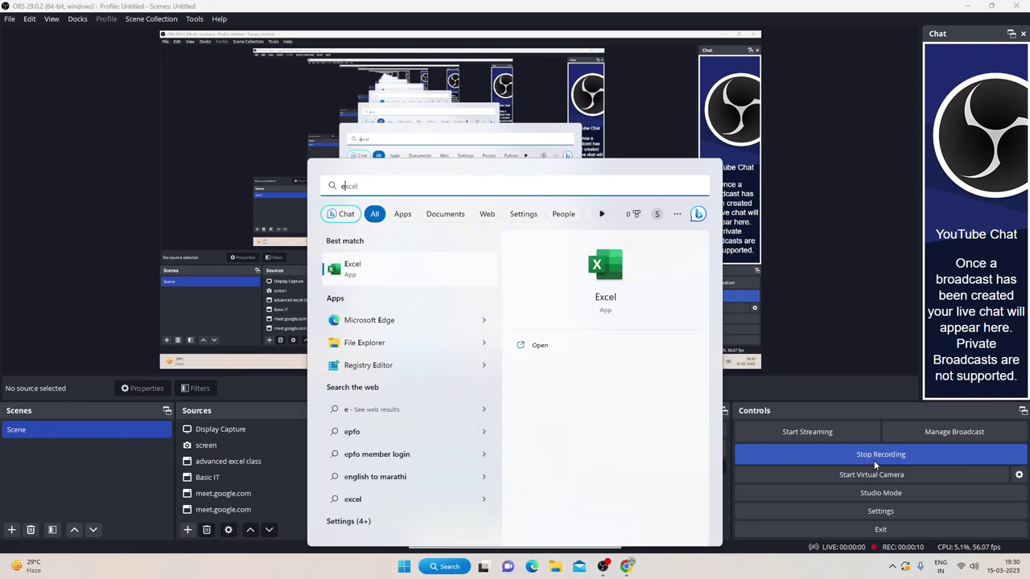
pyautogui.write('x')
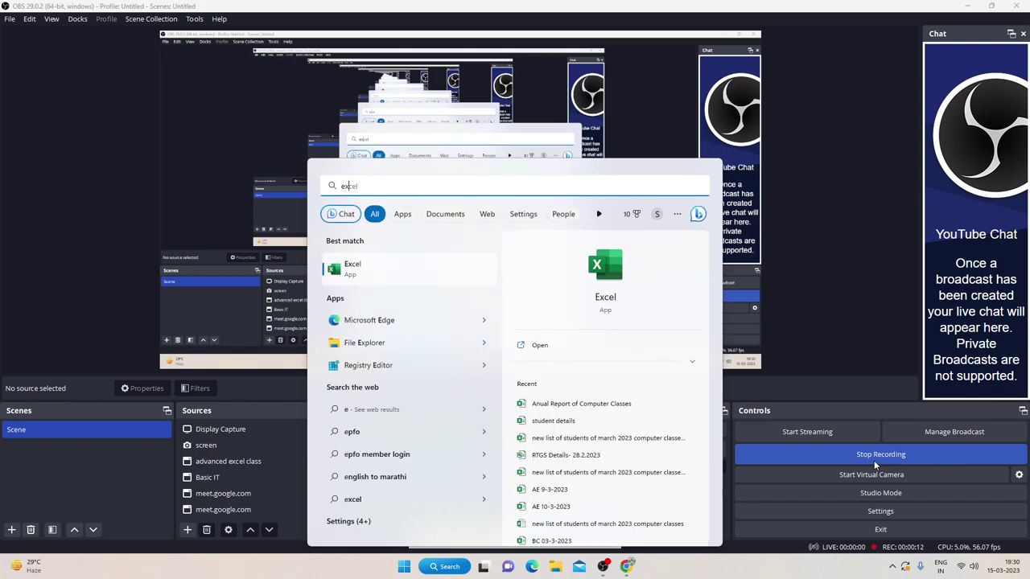
pyautogui.press('Escape')
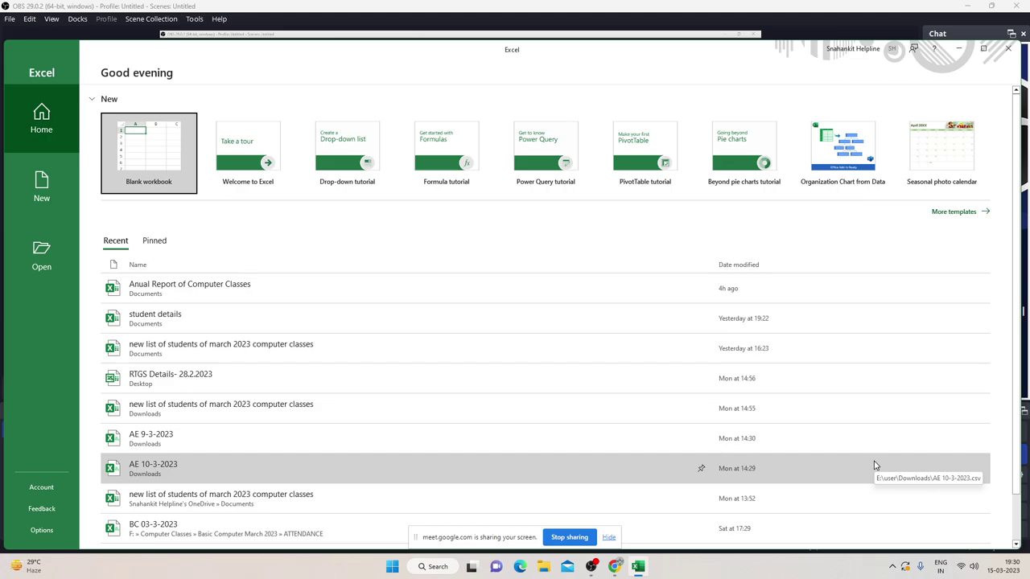
# - Open the 'student details' workbook from the Recent list and go to cell A2
pyautogui.press('Tab')
pyautogui.press('Tab')
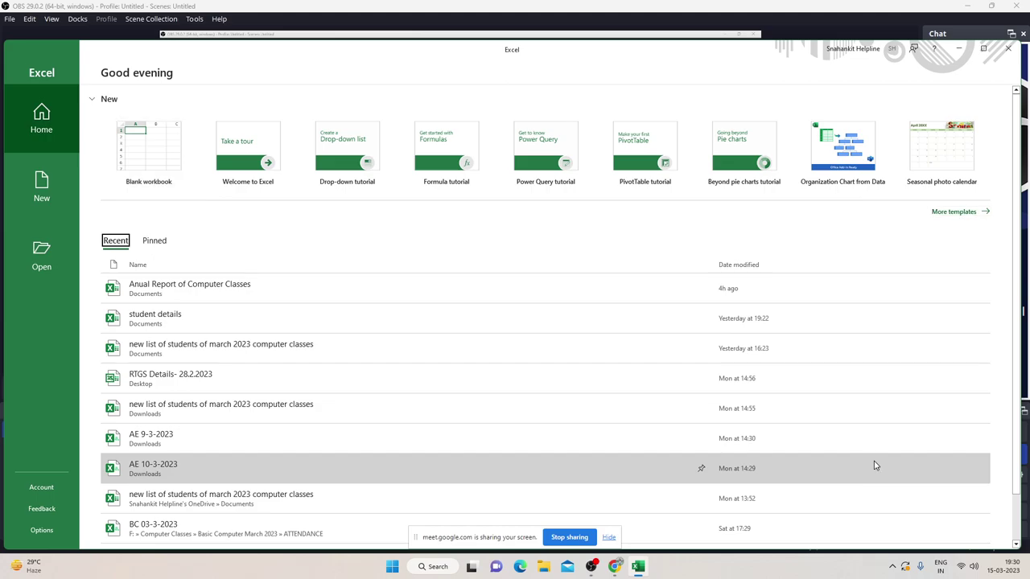
pyautogui.press('Tab')
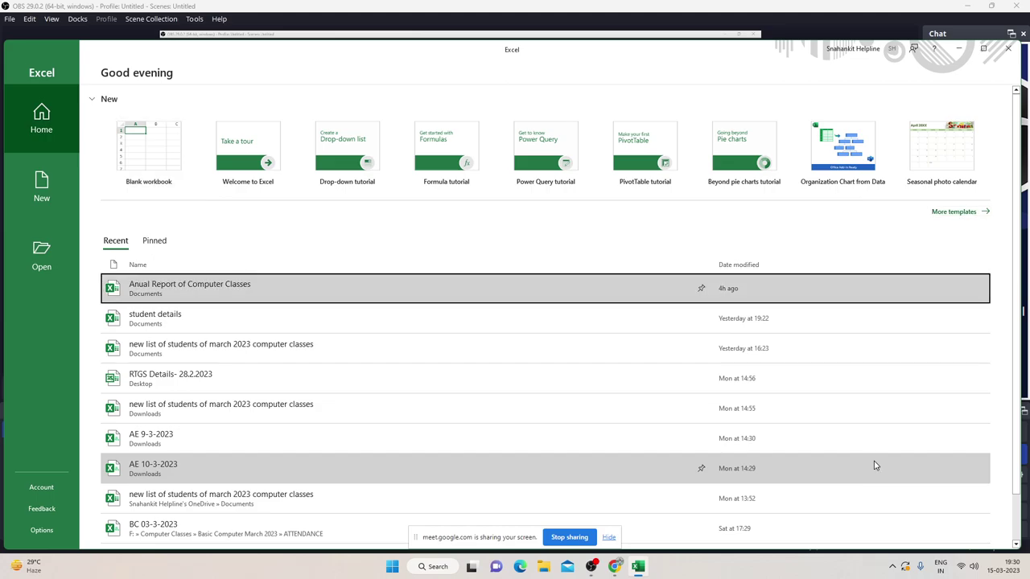
pyautogui.press('Down')
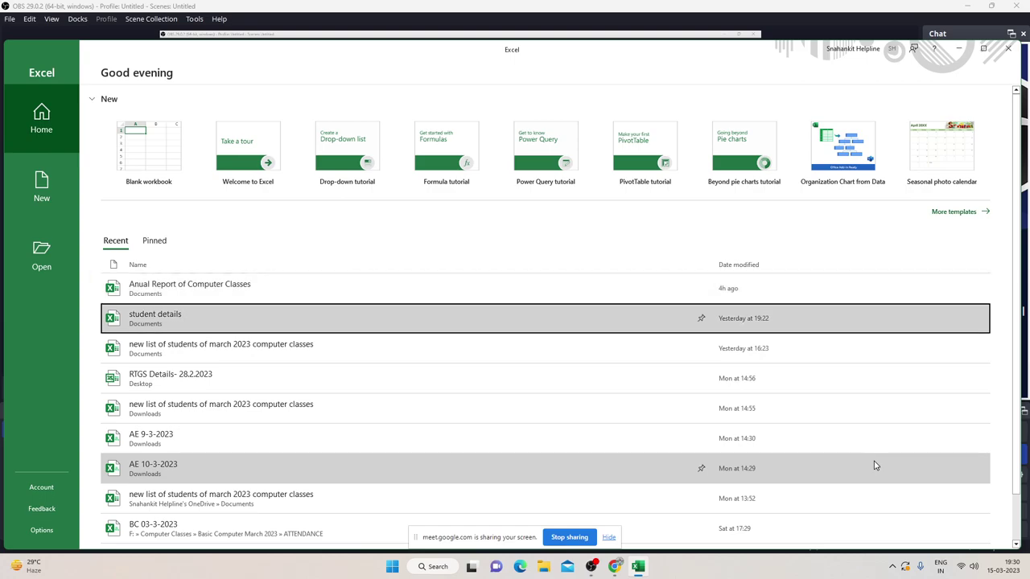
pyautogui.press('Return')
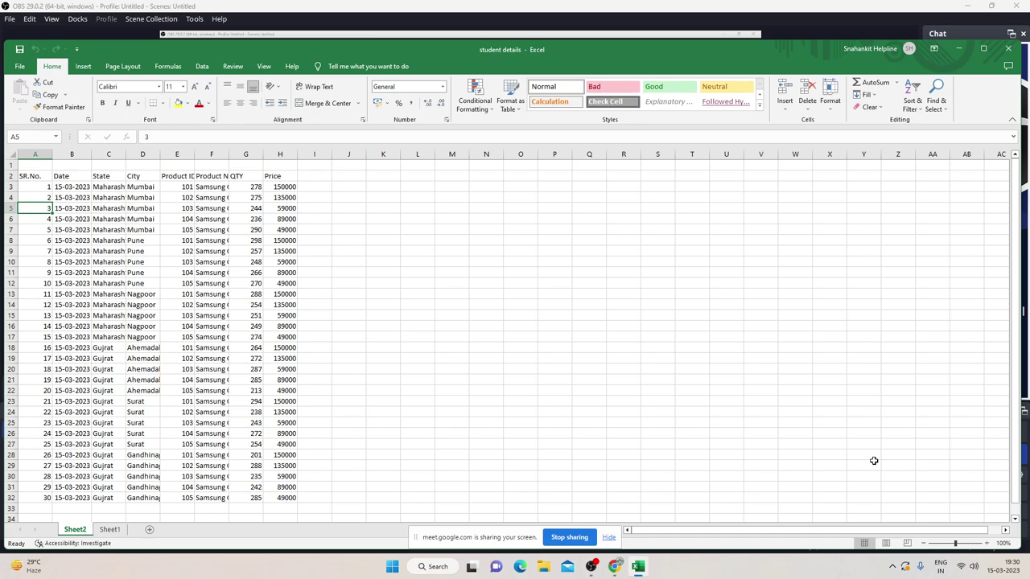
pyautogui.press('Up')
pyautogui.press('Up')
pyautogui.press('Up')
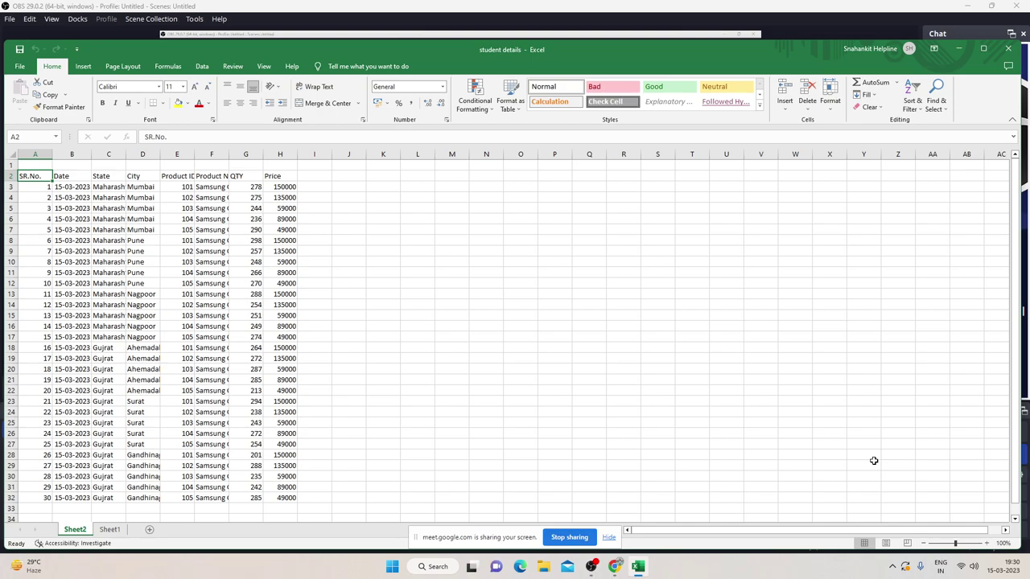
pyautogui.hotkey('alt', 'Tab')
pyautogui.hotkey('alt', 'Tab')
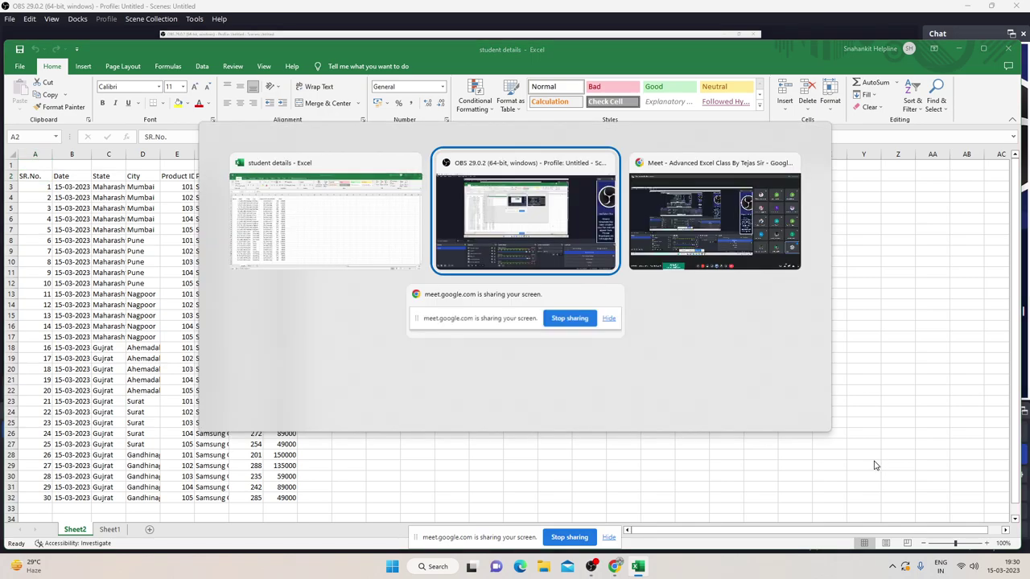
pyautogui.press('Tab')
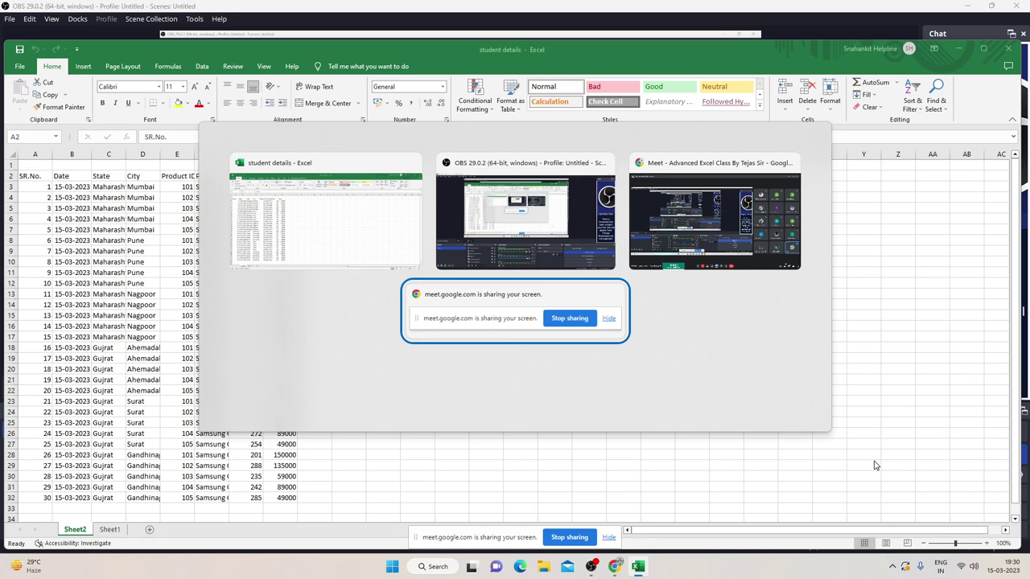
pyautogui.hotkey('shift', 'Tab')
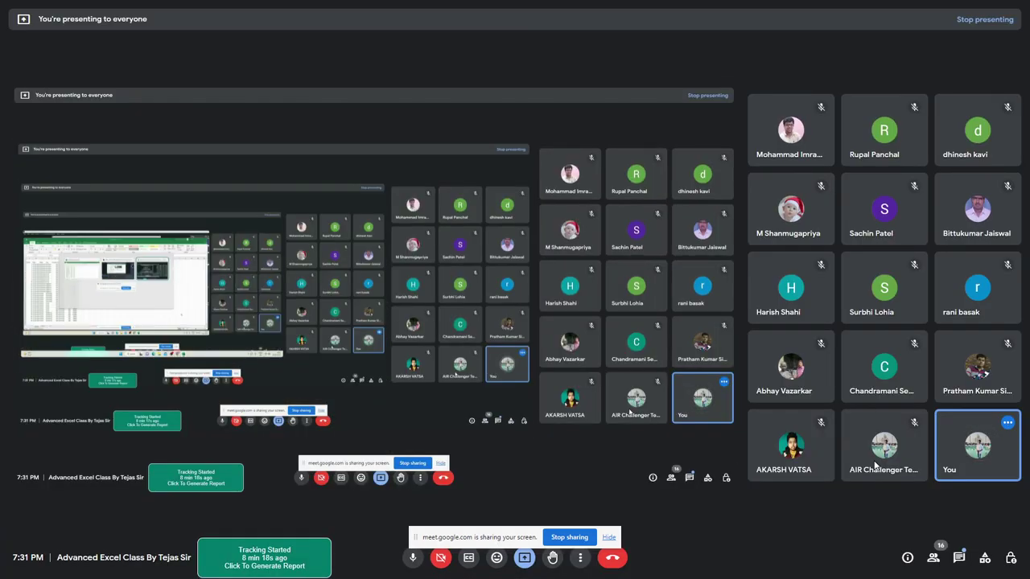
pyautogui.hotkey('ctrl', 'd')
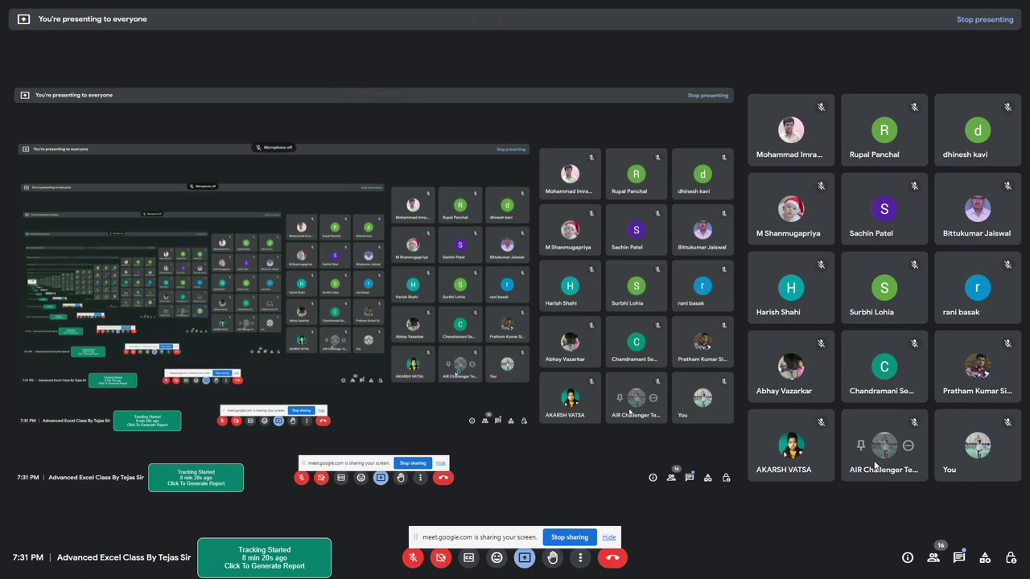
pyautogui.hotkey('ctrl', 'd')
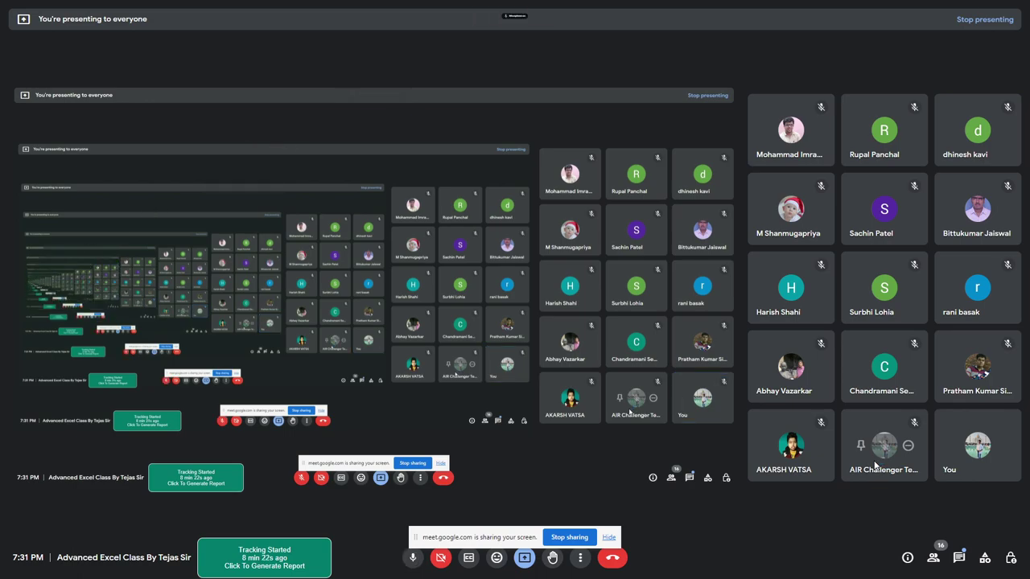
pyautogui.hotkey('alt', 'Tab')
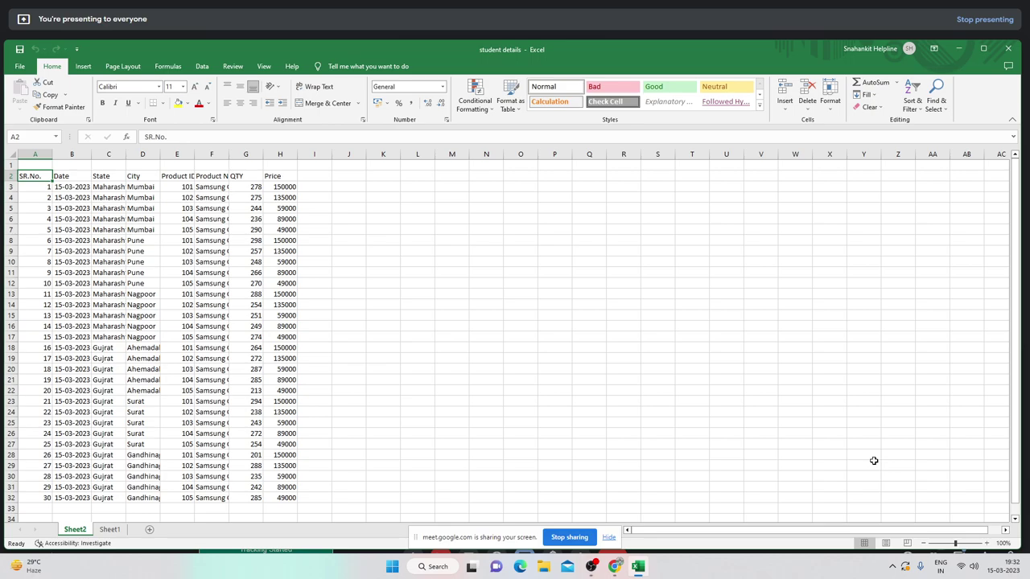
# - Select the entire sales table A2:H32 and clear all its contents
pyautogui.hotkey('ctrl', 'a')
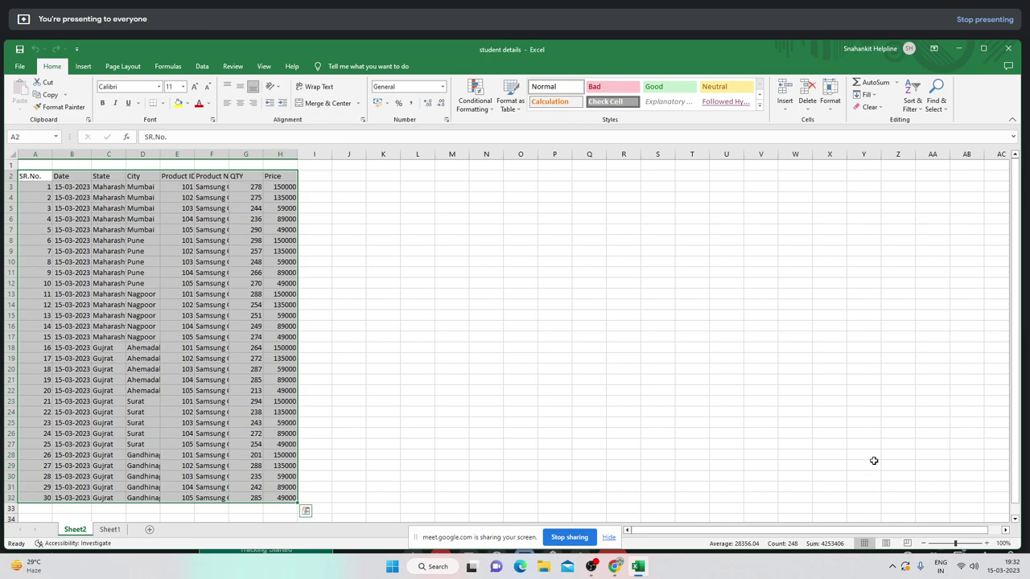
pyautogui.hotkey('shift', 'F10')
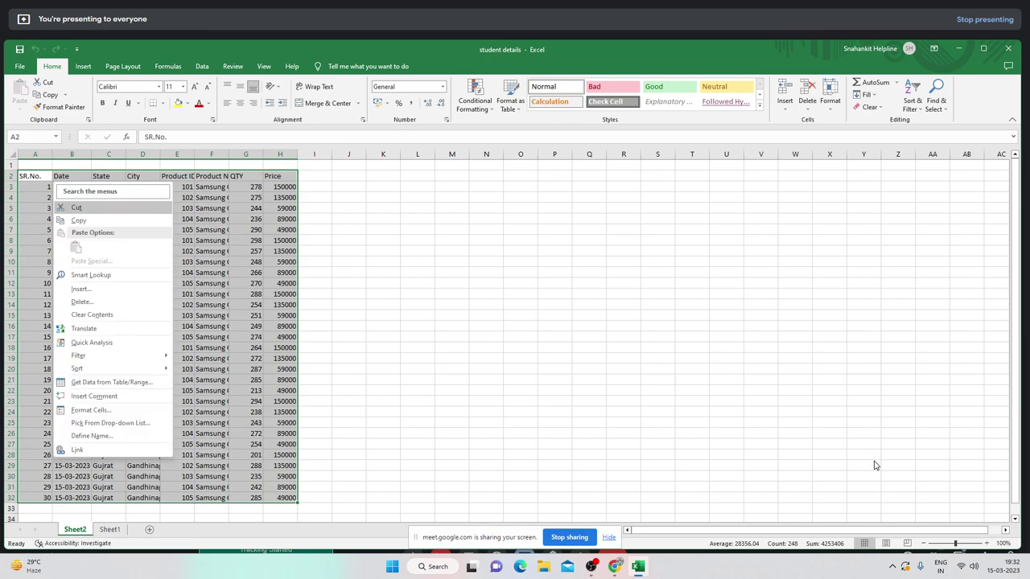
pyautogui.press('n')
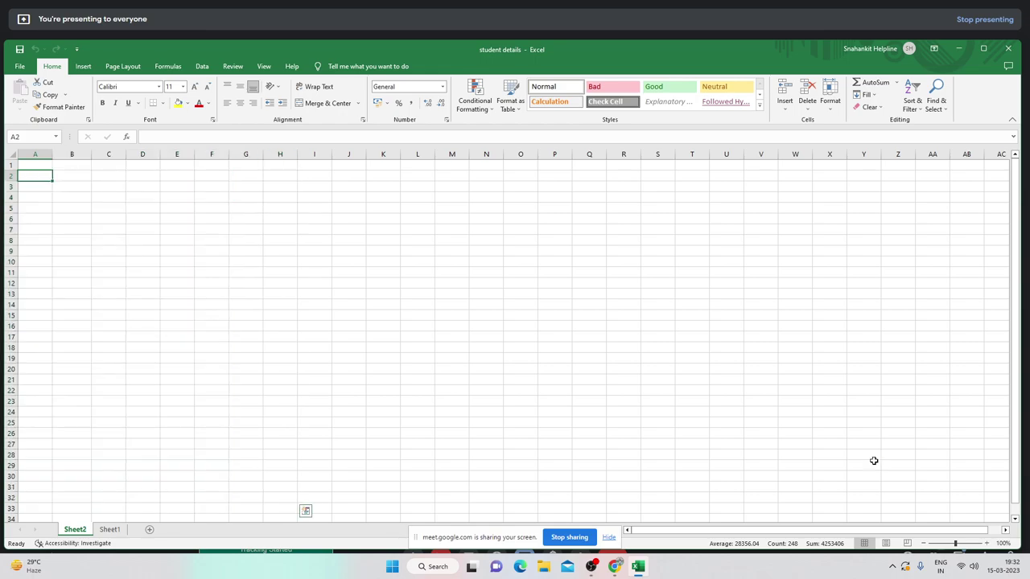
pyautogui.press('Up')
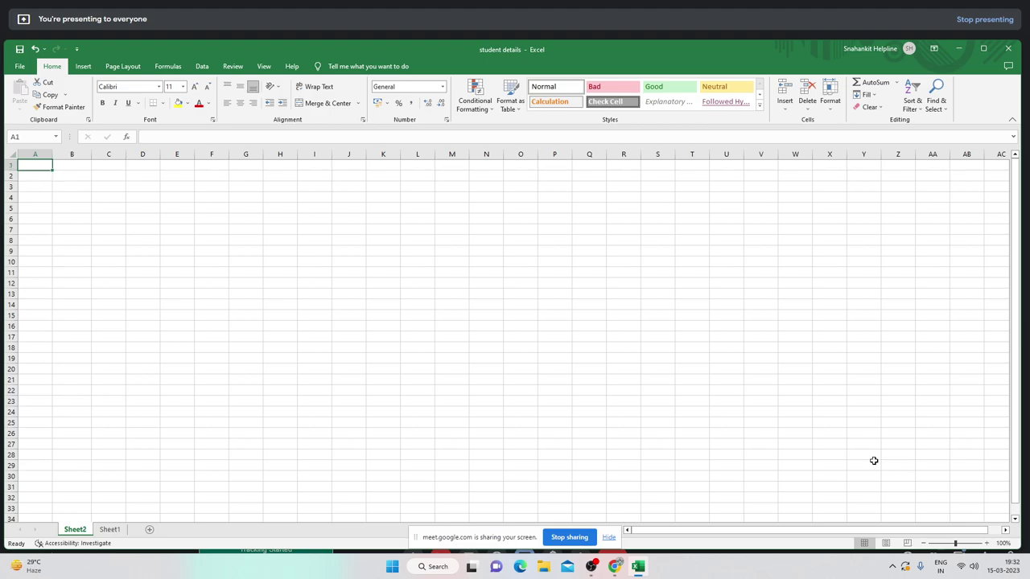
# - Type the headers SR. NO., Date and State into A2:C2
pyautogui.press('Down')
pyautogui.write('SR')
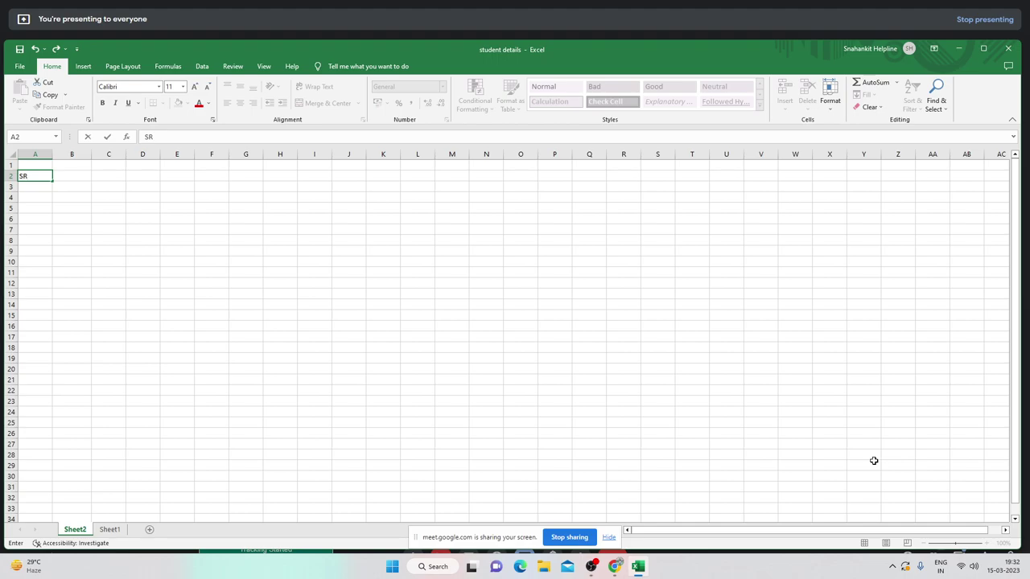
pyautogui.write('. NO.')
pyautogui.press('Tab')
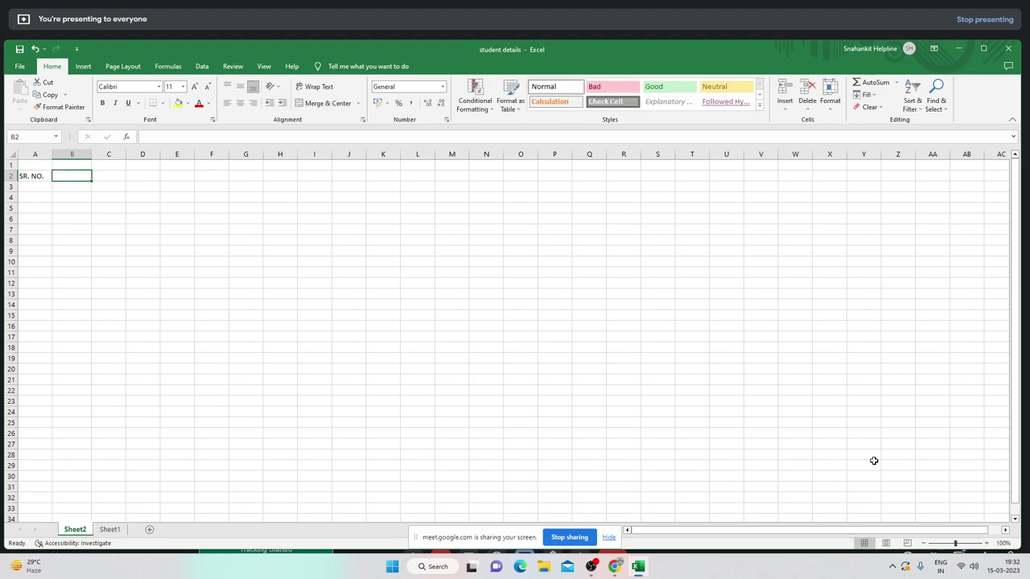
pyautogui.write('Date')
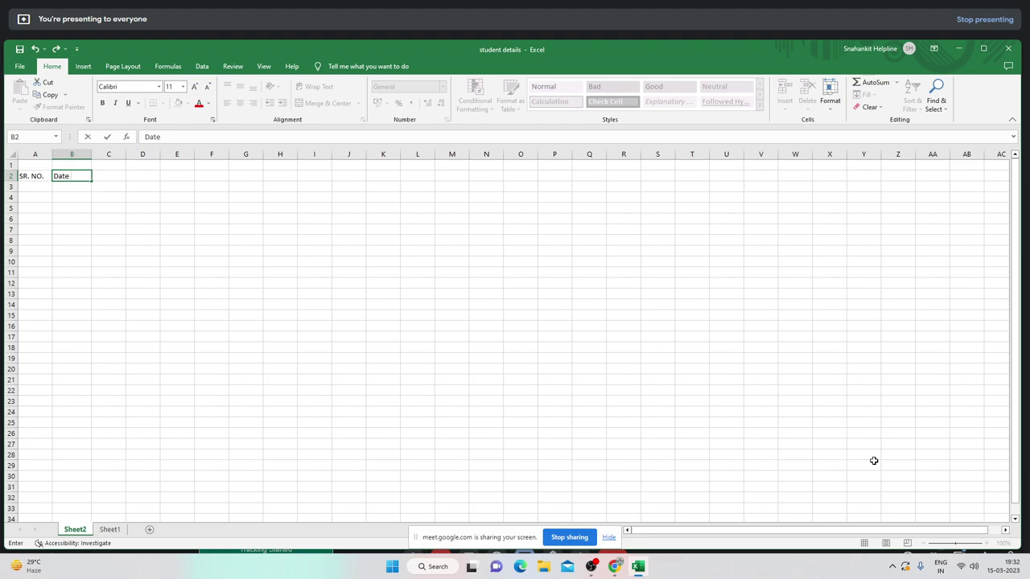
pyautogui.press('Tab')
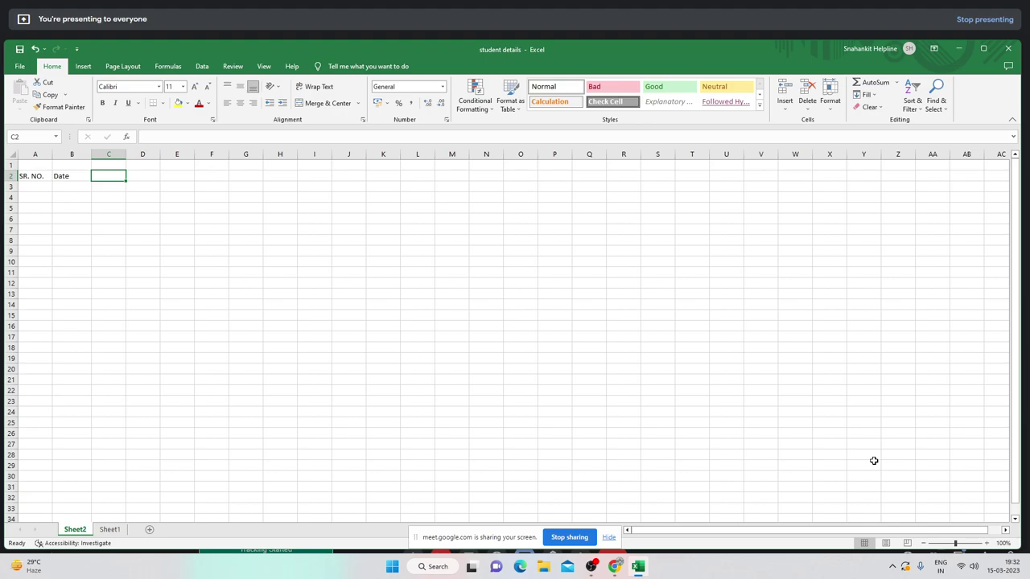
pyautogui.write('State')
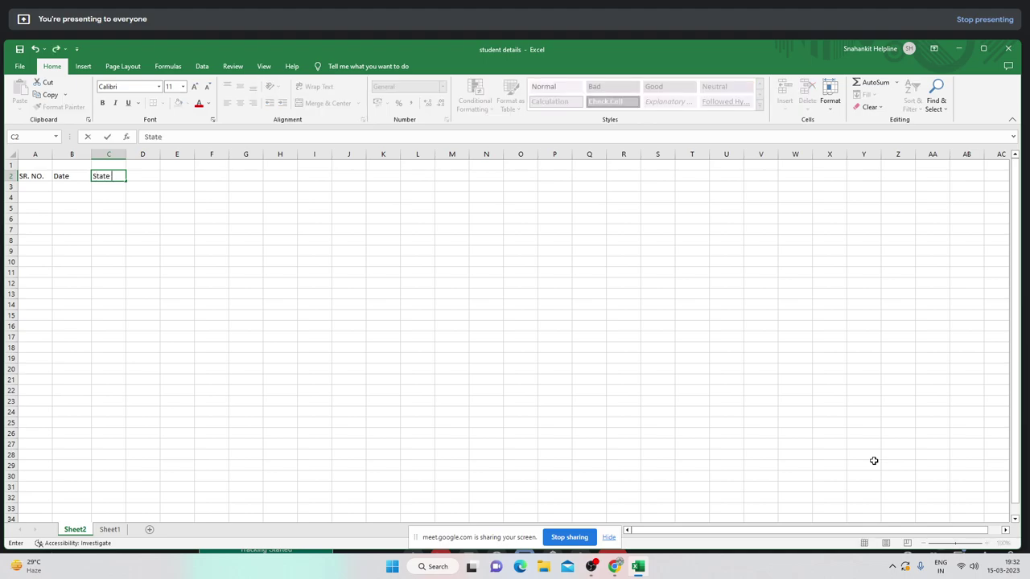
pyautogui.hotkey('ctrl', 'Return')
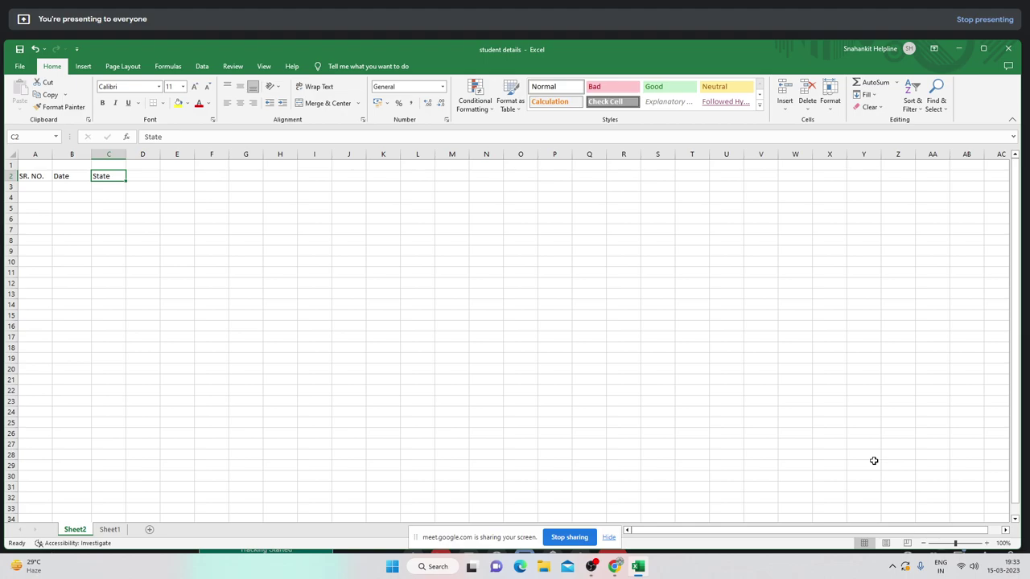
# - Add the City header in D2 and begin the Product ID header in E2
pyautogui.press('Right')
pyautogui.press('Left')
pyautogui.press('Right')
pyautogui.press('Left')
pyautogui.press('Tab')
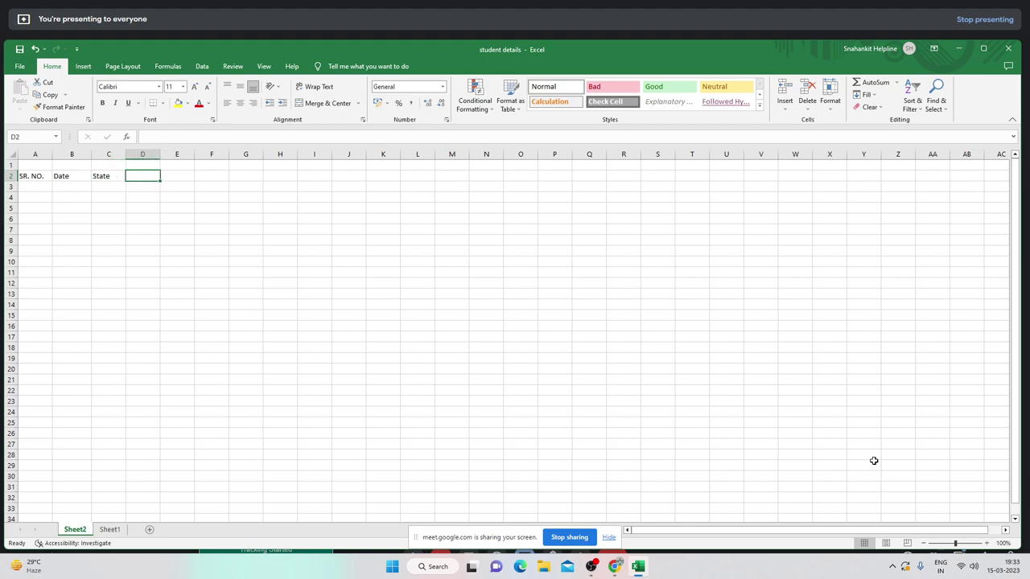
pyautogui.write('ity')
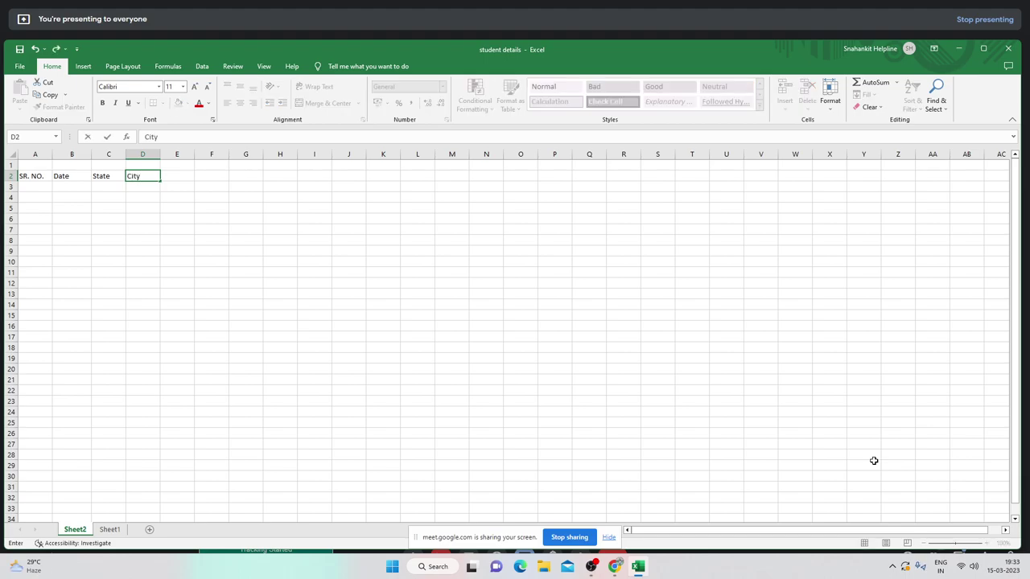
pyautogui.press('Tab')
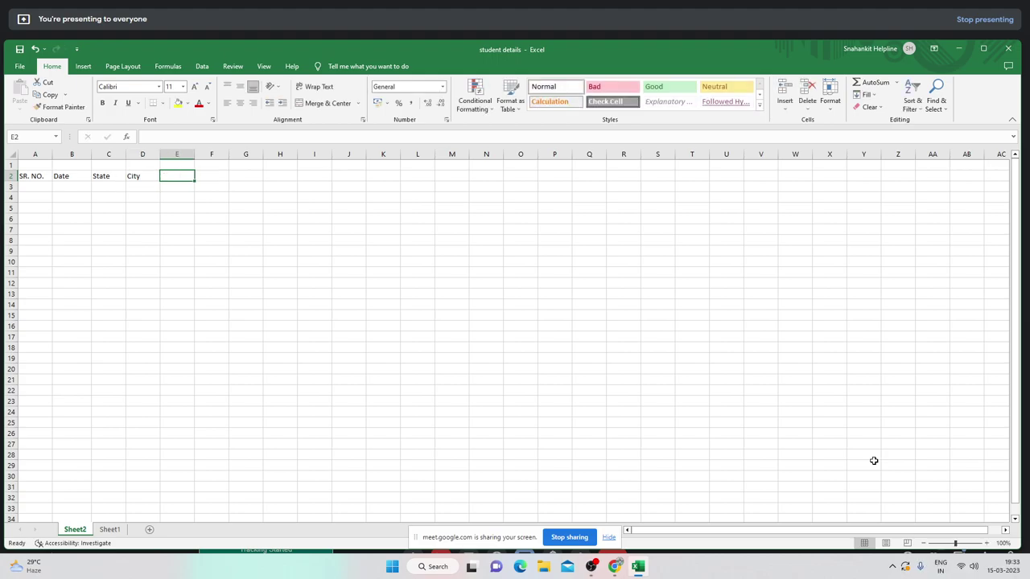
pyautogui.press('Left')
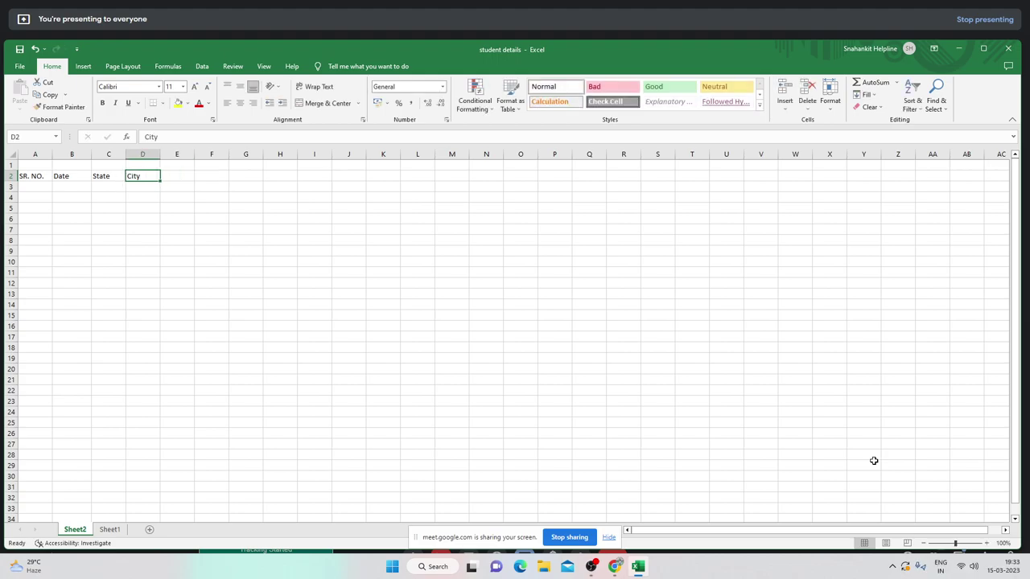
pyautogui.press('Right')
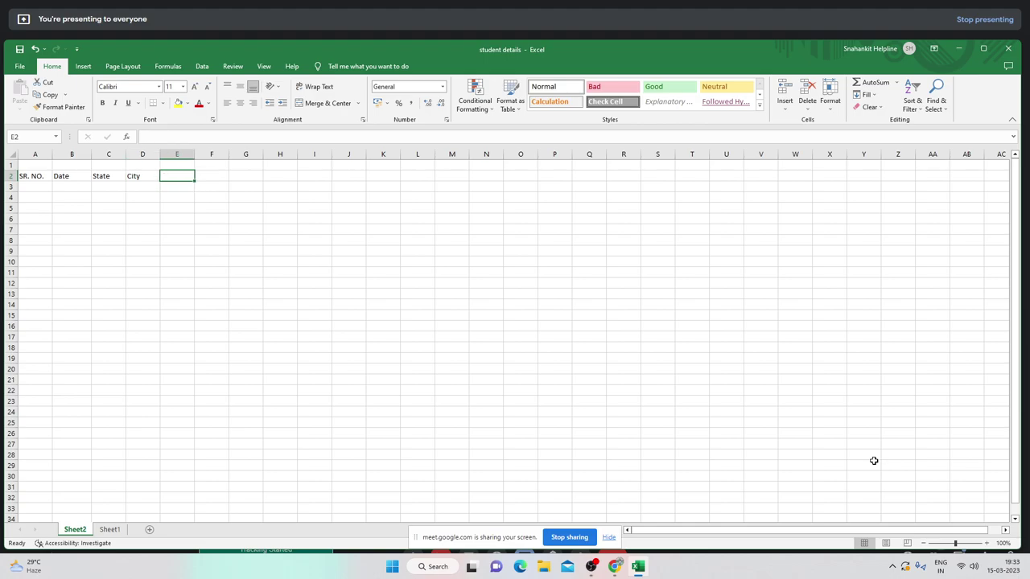
pyautogui.write('P')
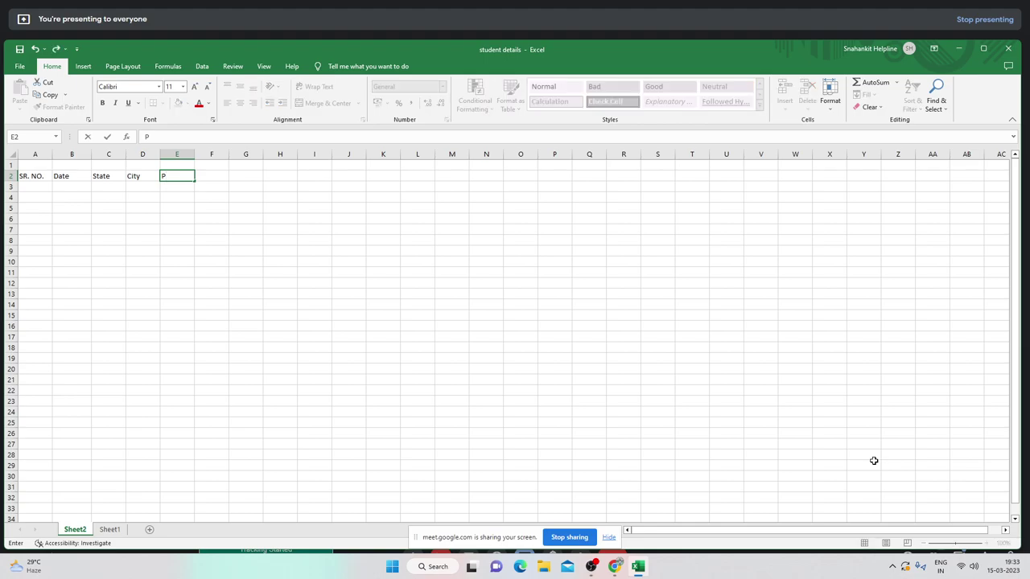
pyautogui.write('roduct')
pyautogui.write(' S')
pyautogui.write('ID')
# - Complete the headers Product ID, Product Name, QTY and Price in E2:H2, then return to E3
pyautogui.press('Tab')
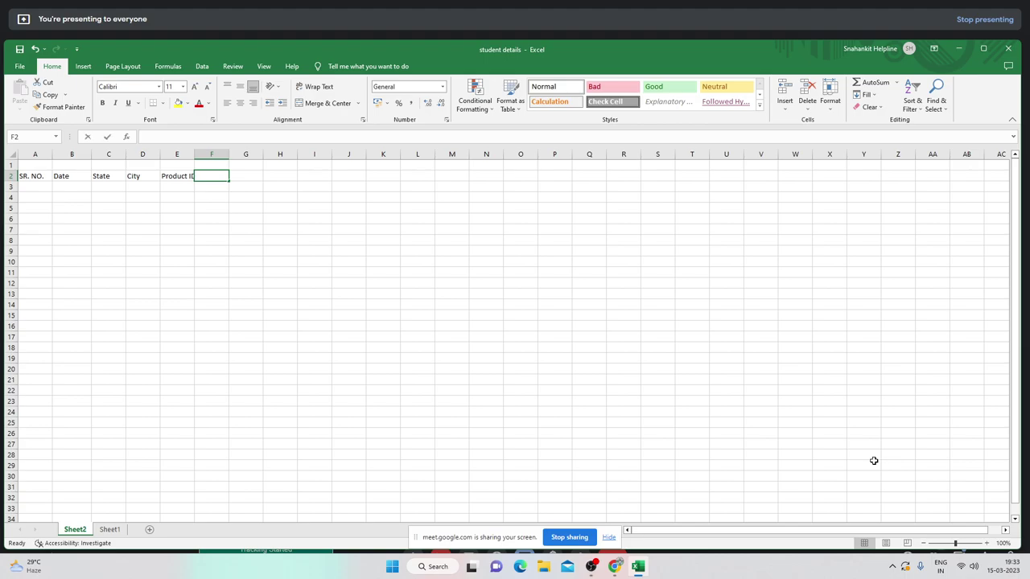
pyautogui.write('Prod')
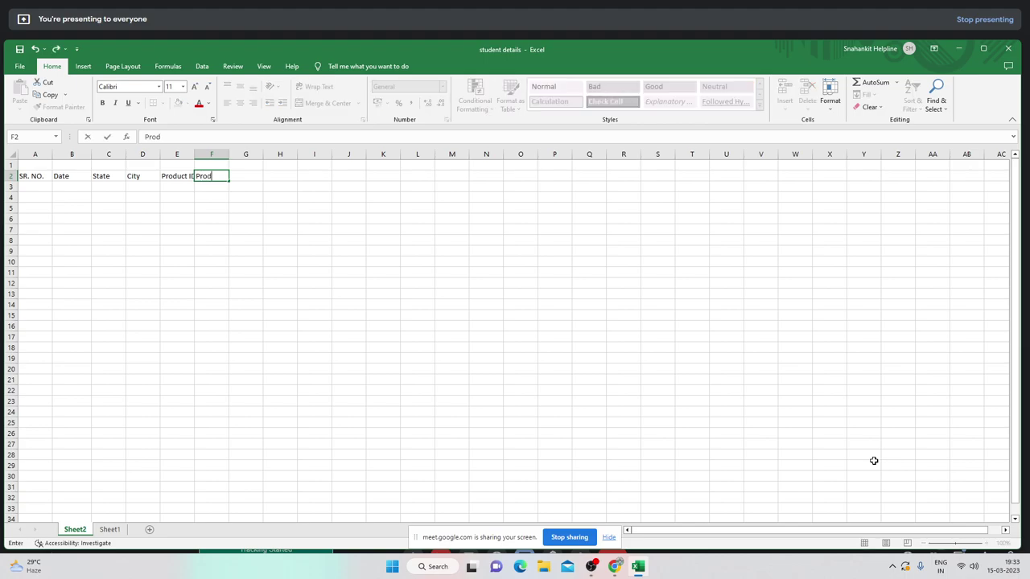
pyautogui.write('uct Name')
pyautogui.press('Tab')
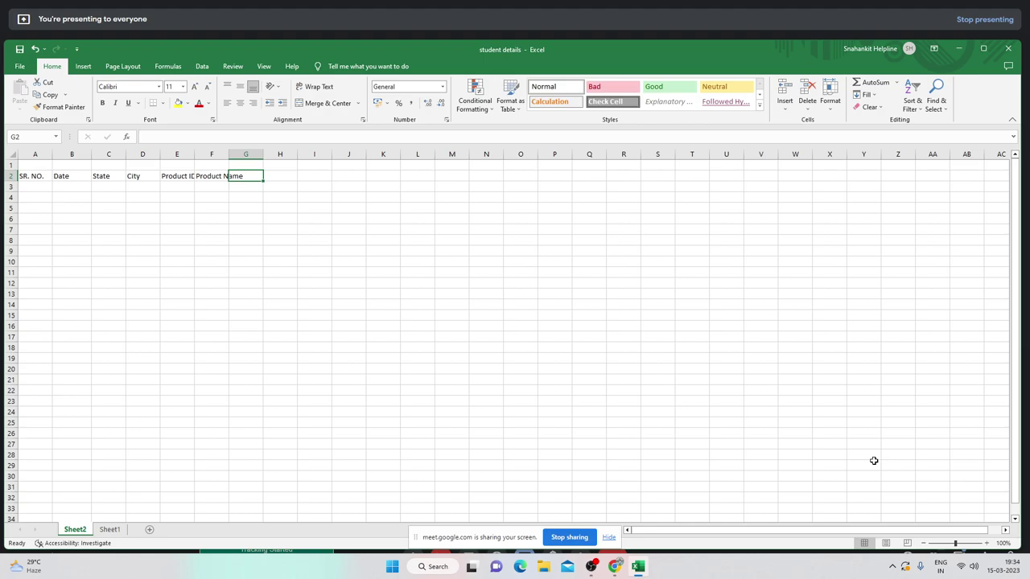
pyautogui.write('QT')
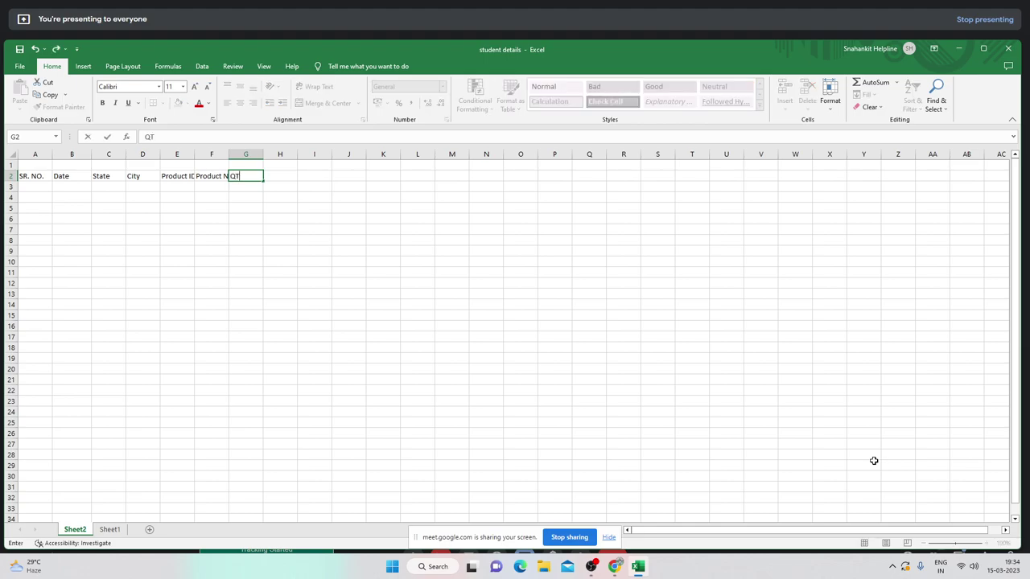
pyautogui.write('Y')
pyautogui.press('Tab')
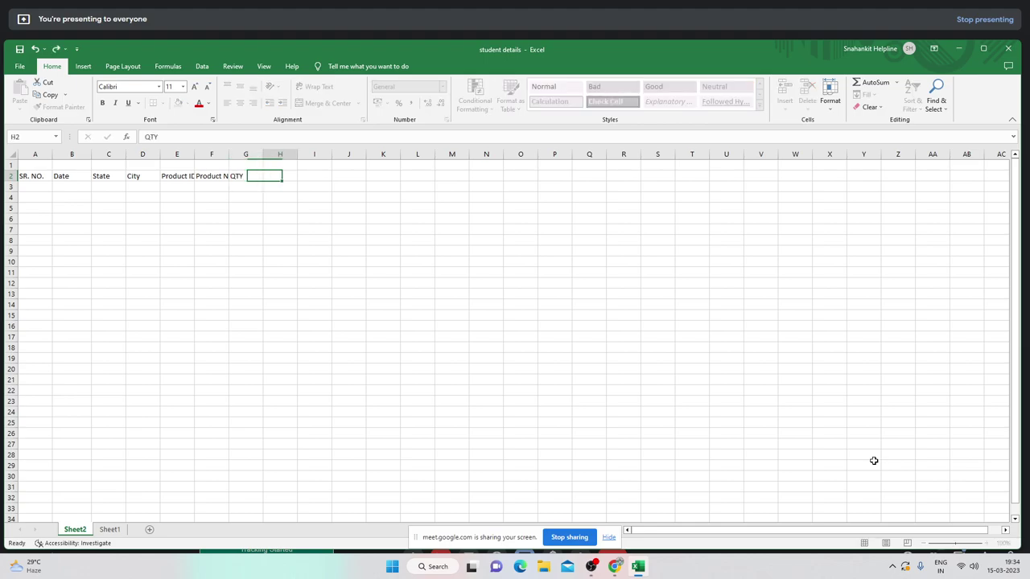
pyautogui.write('P')
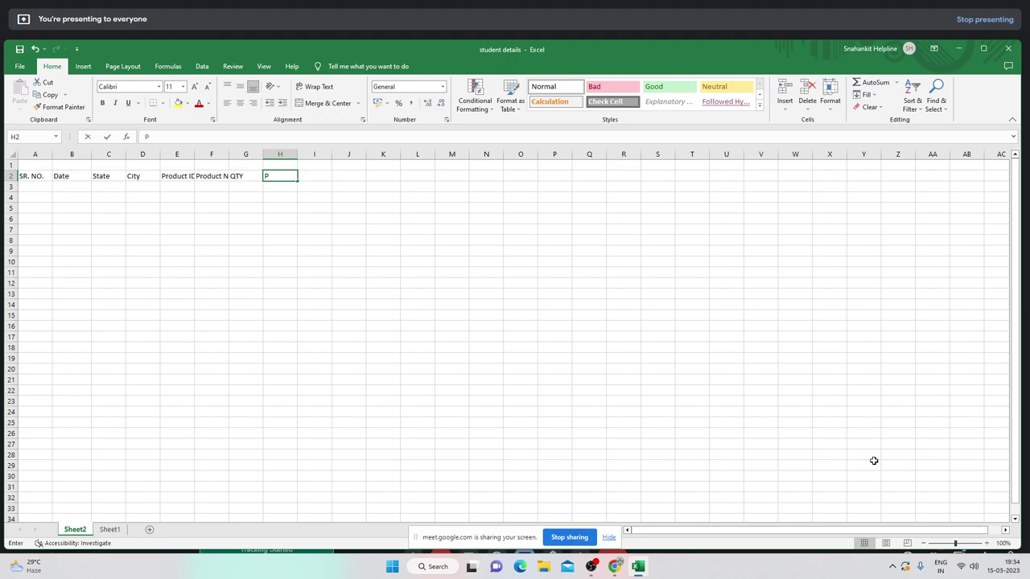
pyautogui.write('rice')
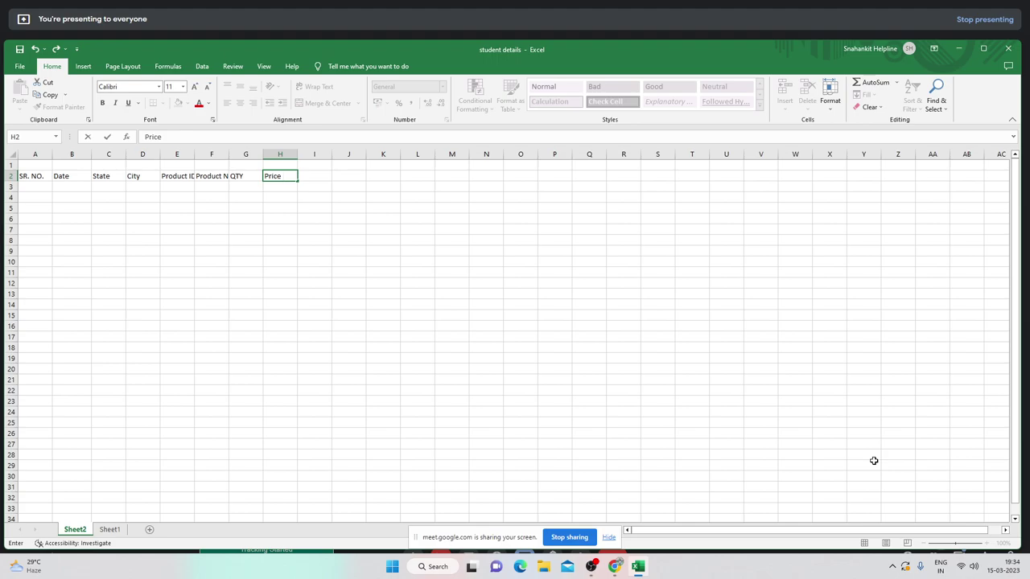
pyautogui.press('Left')
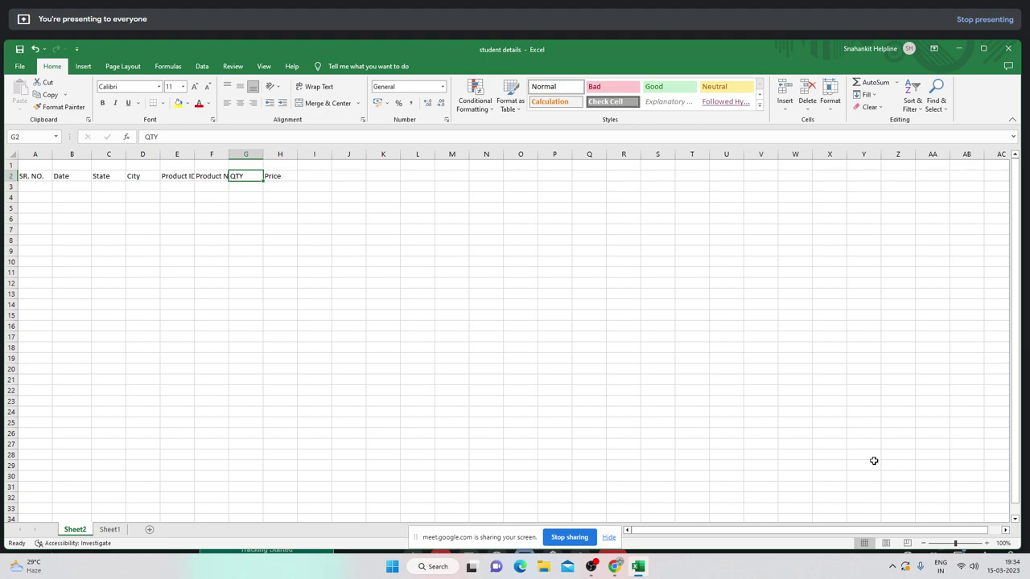
pyautogui.press('Left')
pyautogui.press('Left')
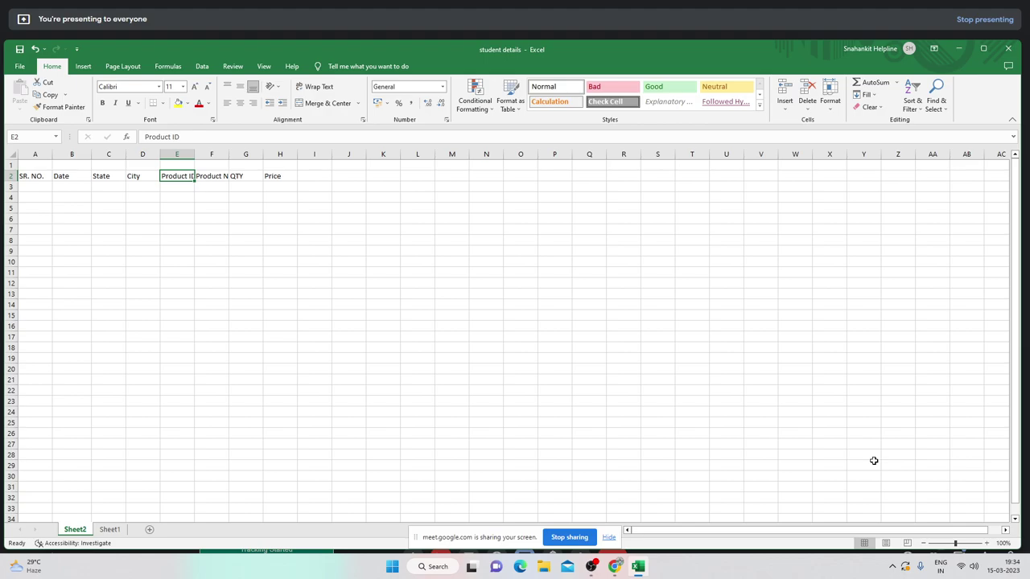
pyautogui.press('Down')
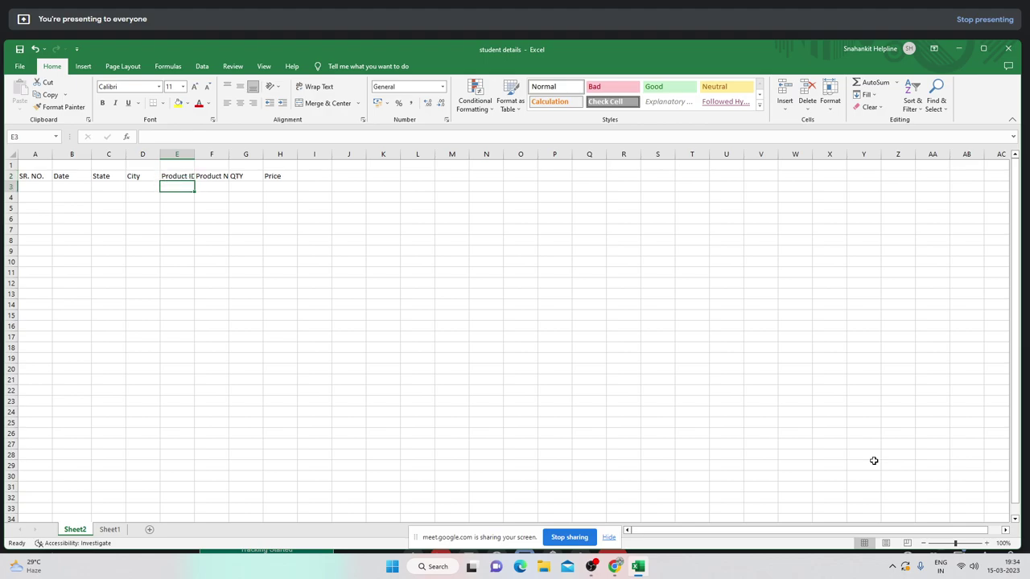
# - Enter product IDs 101, 102, 103, 104 and 105 down E3:E7
pyautogui.write('101')
pyautogui.press('Return')
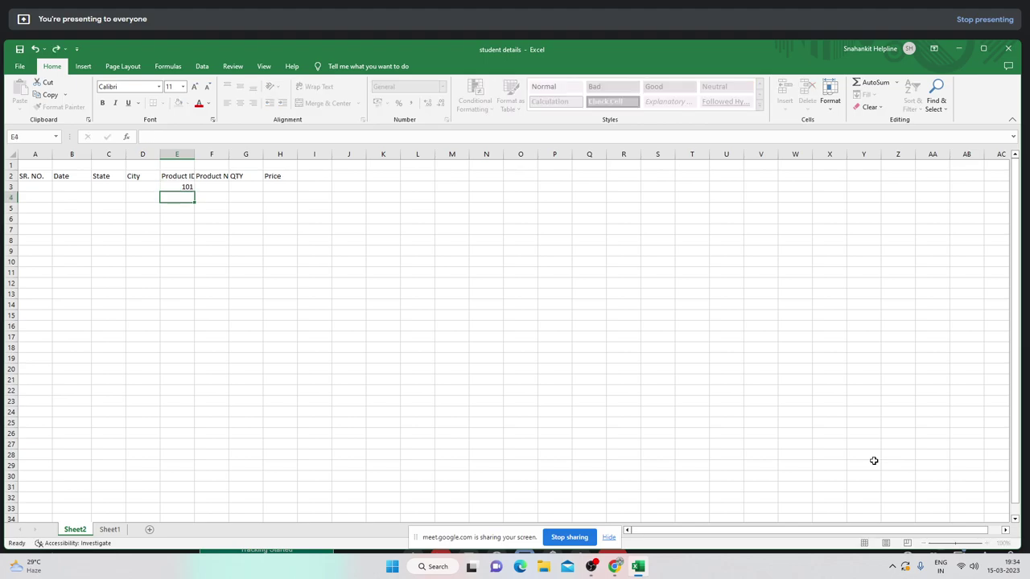
pyautogui.write('102')
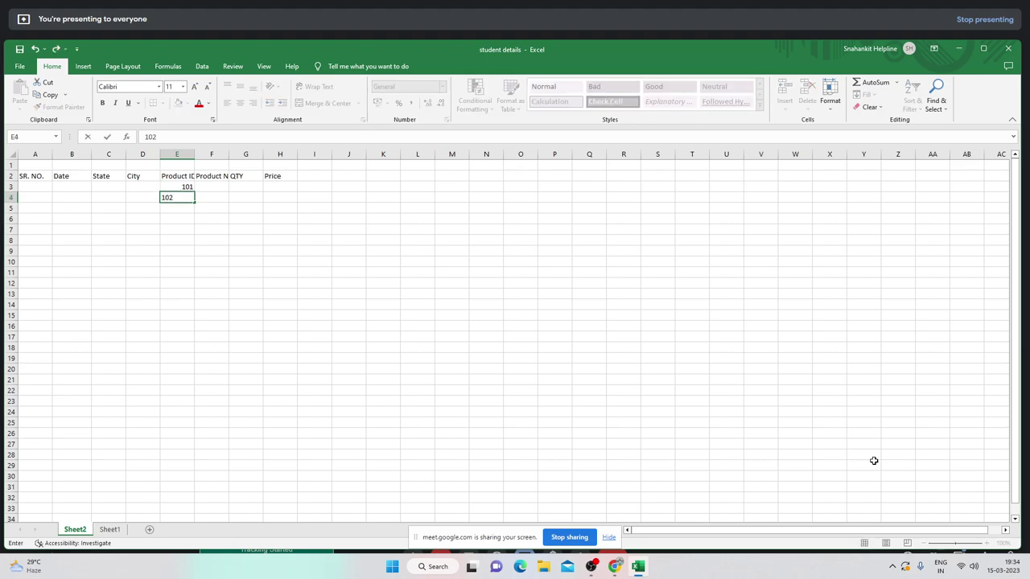
pyautogui.press('Return')
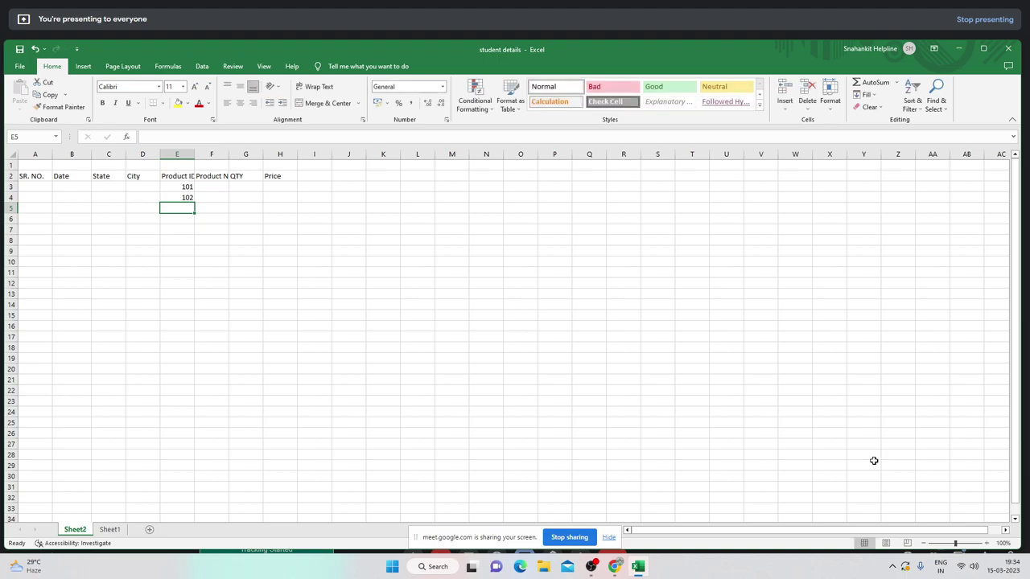
pyautogui.write('103')
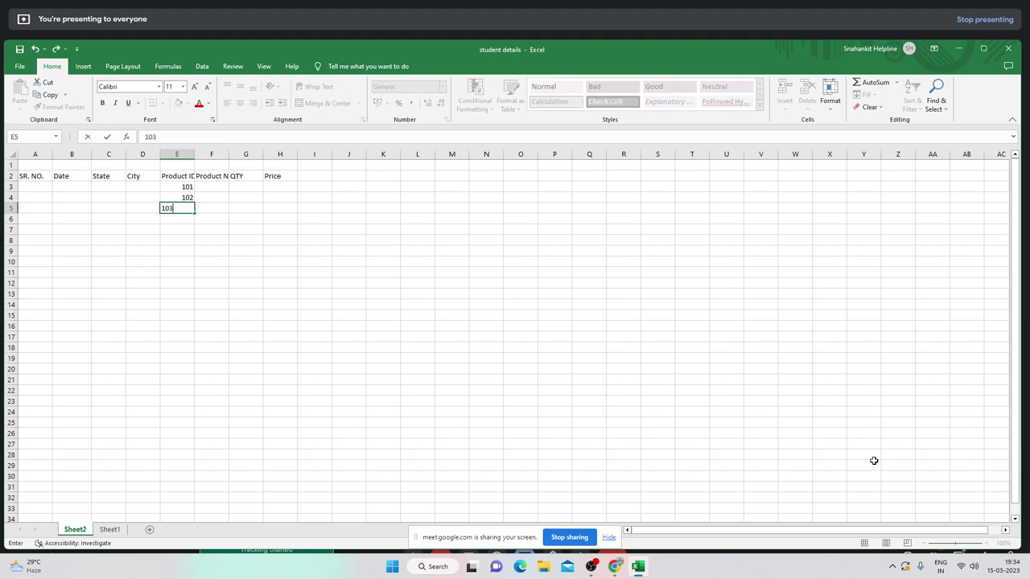
pyautogui.press('Return')
pyautogui.write('104')
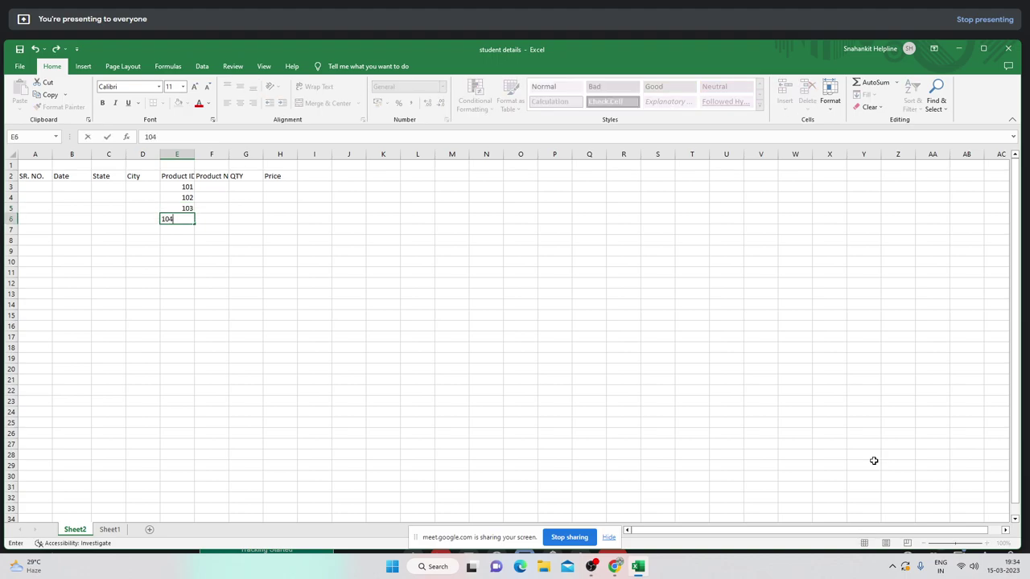
pyautogui.press('Return')
pyautogui.write('10')
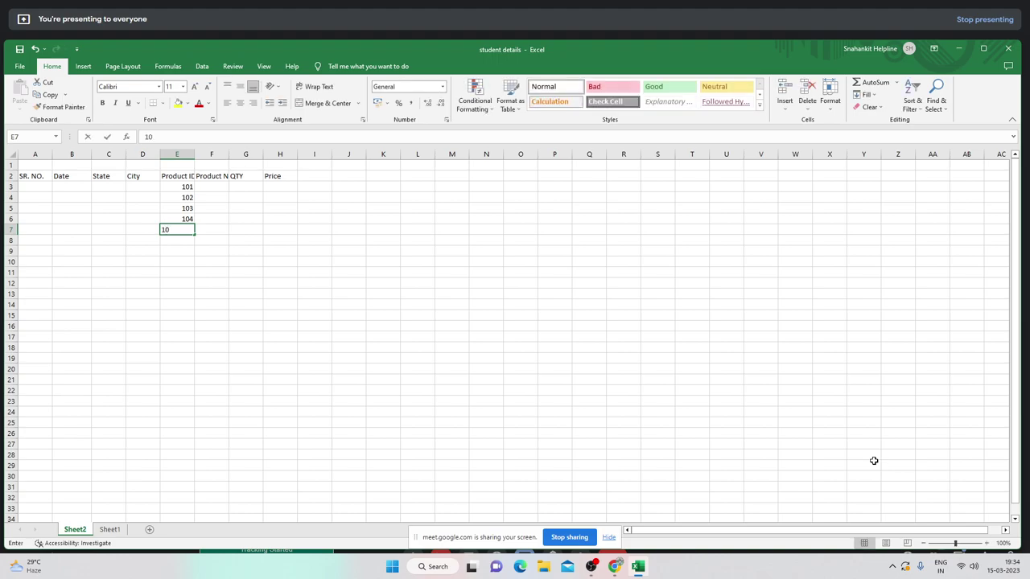
pyautogui.write('5')
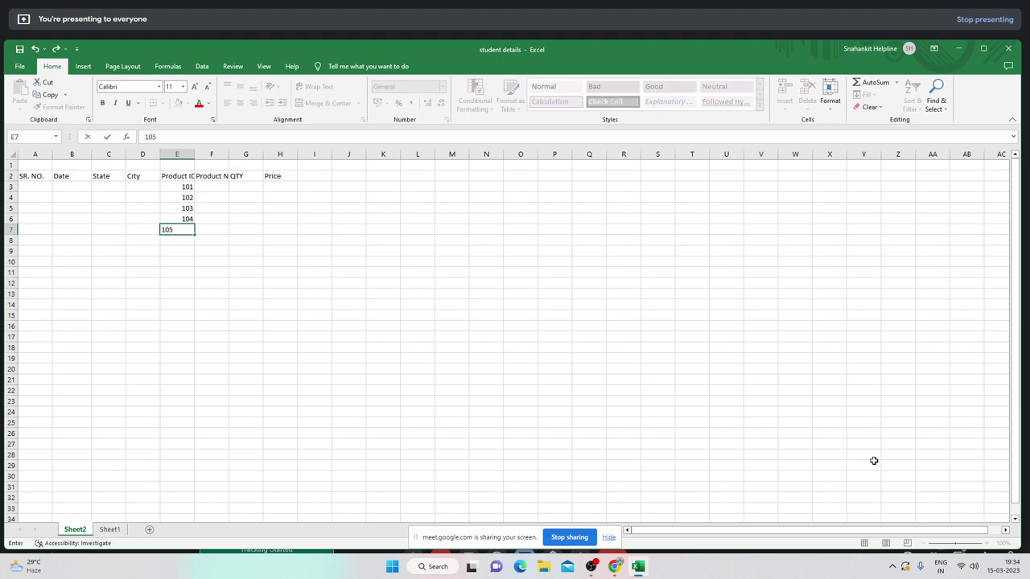
pyautogui.press('Tab')
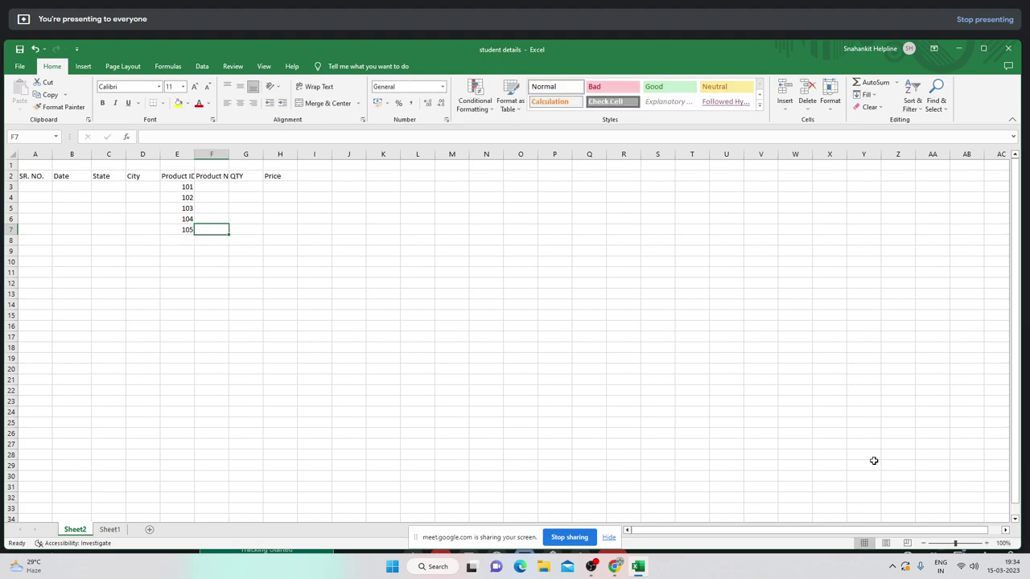
# - Move into the State column and remove a misplaced Maharashtra entry
pyautogui.press('Up')
pyautogui.press('Up')
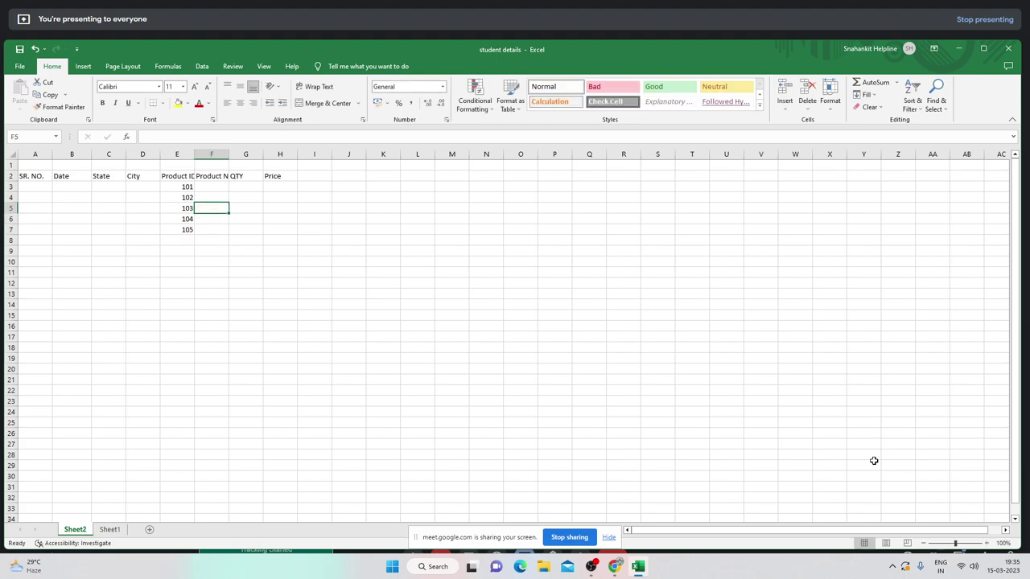
pyautogui.press('Up')
pyautogui.press('Up')
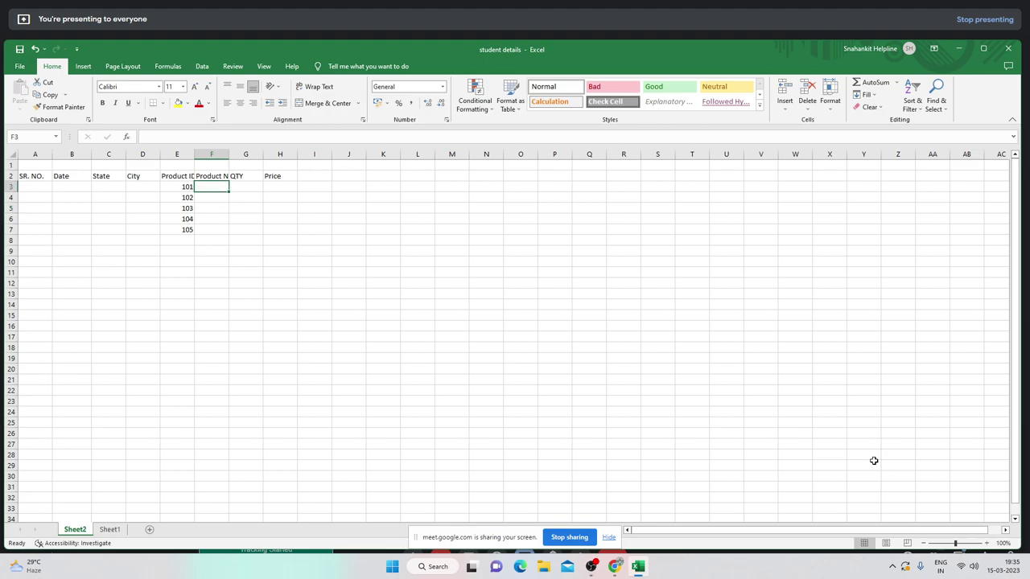
pyautogui.press('Left')
pyautogui.press('Left')
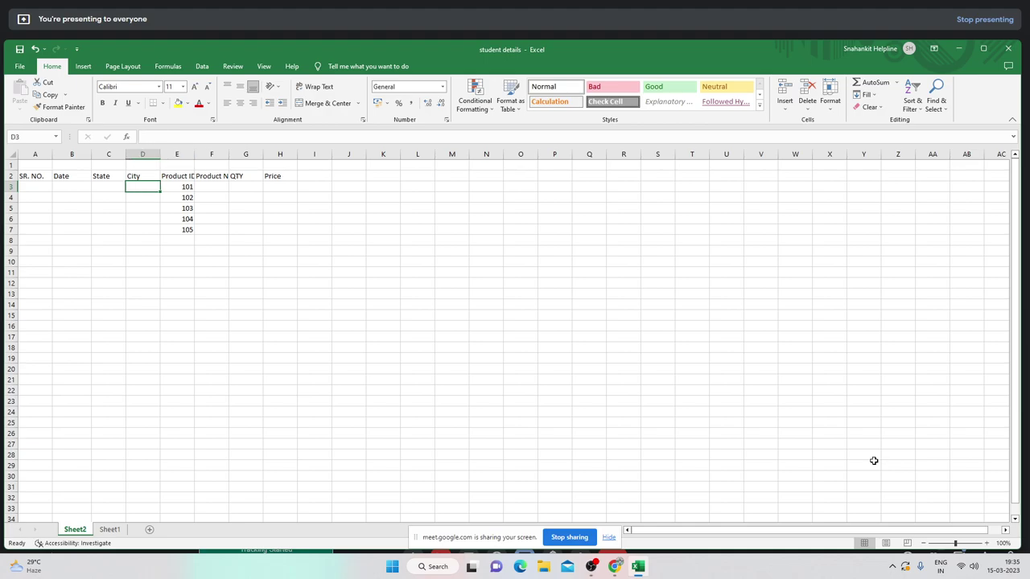
pyautogui.press('Left')
pyautogui.press('Up')
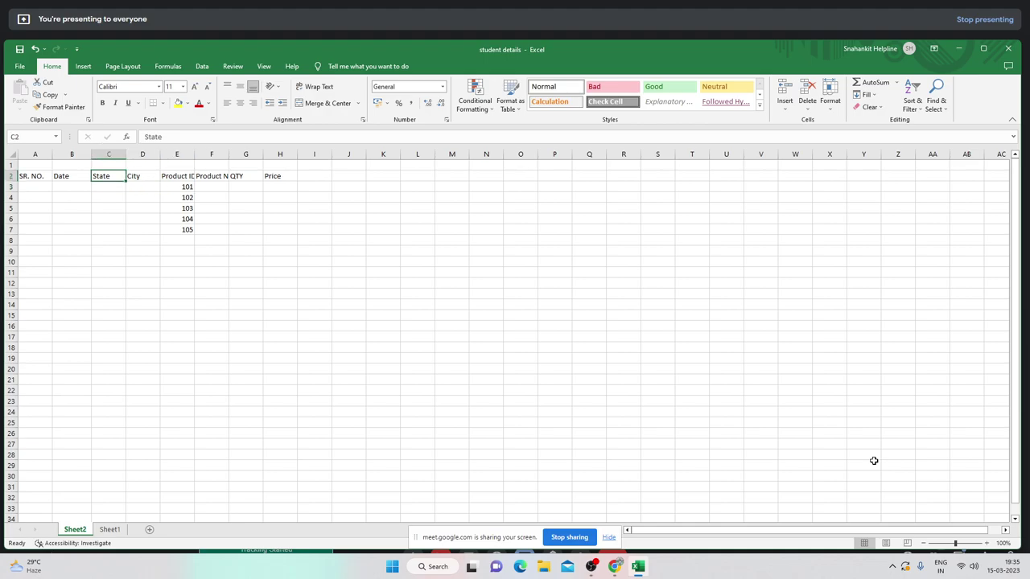
pyautogui.press('Down')
pyautogui.press('Down')
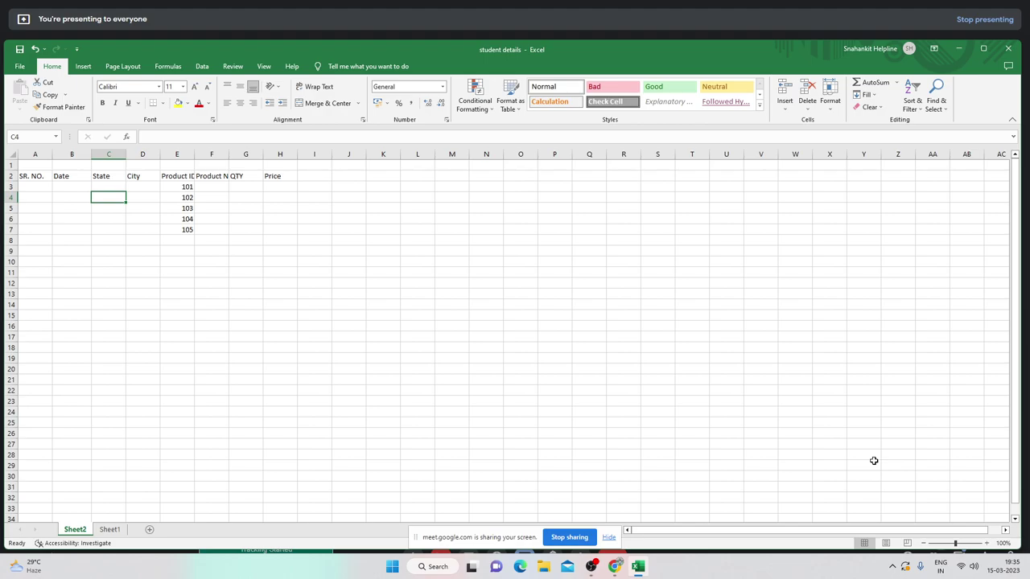
pyautogui.write('M')
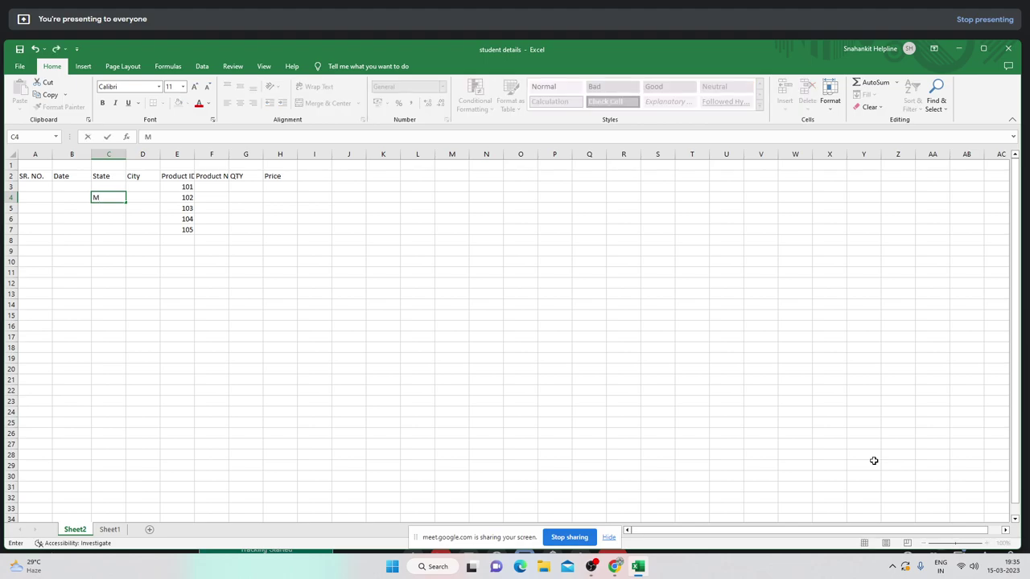
pyautogui.write('aharashtra')
pyautogui.press('Tab')
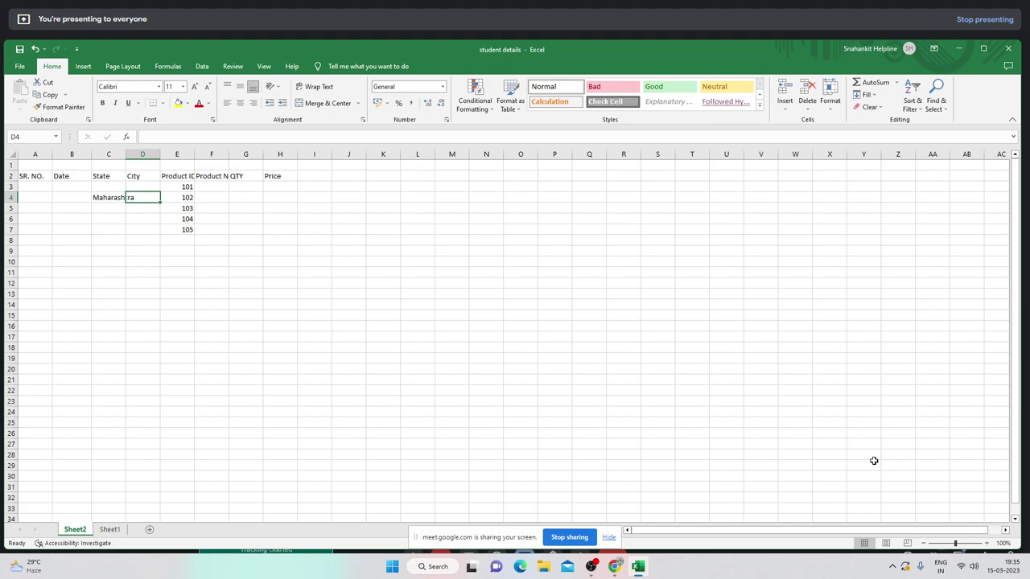
pyautogui.press('Left')
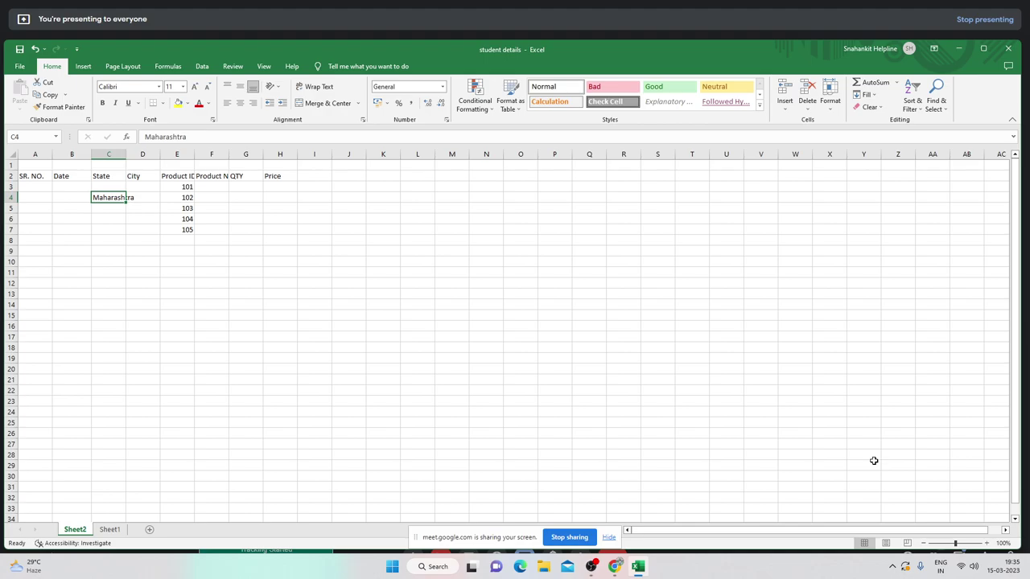
pyautogui.press('BackSpace')
pyautogui.press('Up')
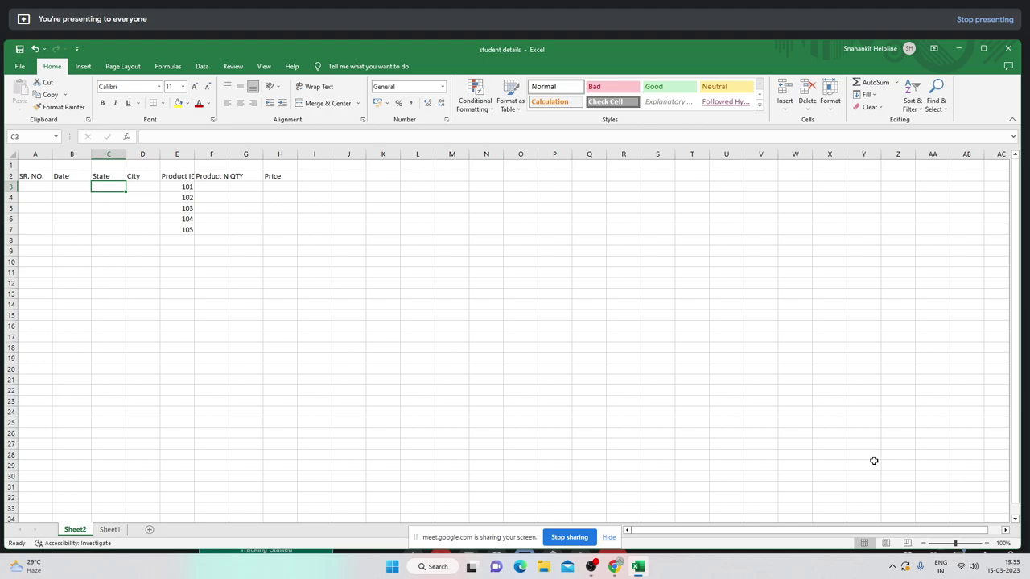
# - Enter Maharashtra as the state in C3 and Mumbai as the city in D3
pyautogui.write('Maharas')
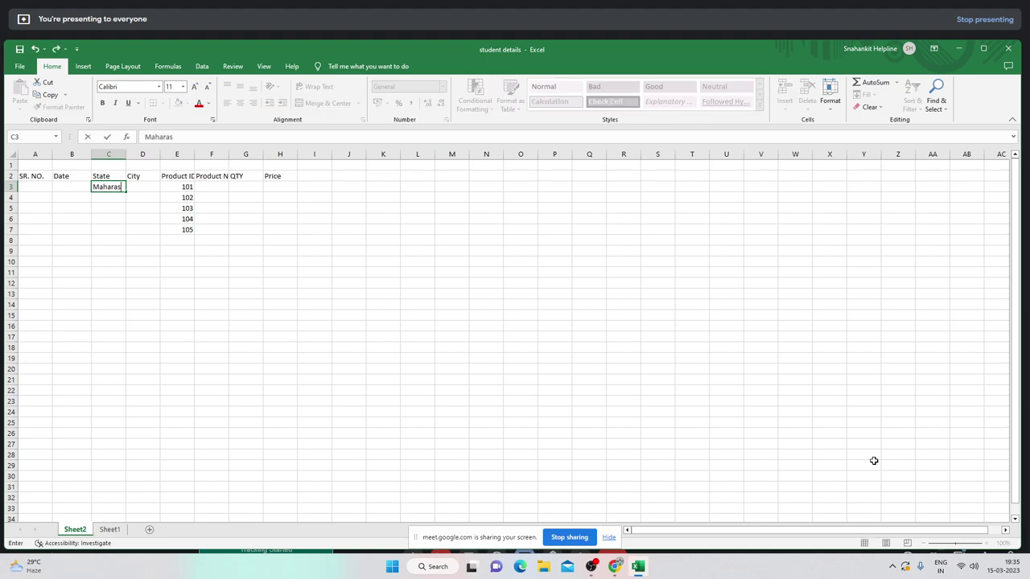
pyautogui.write('htra')
pyautogui.press('Tab')
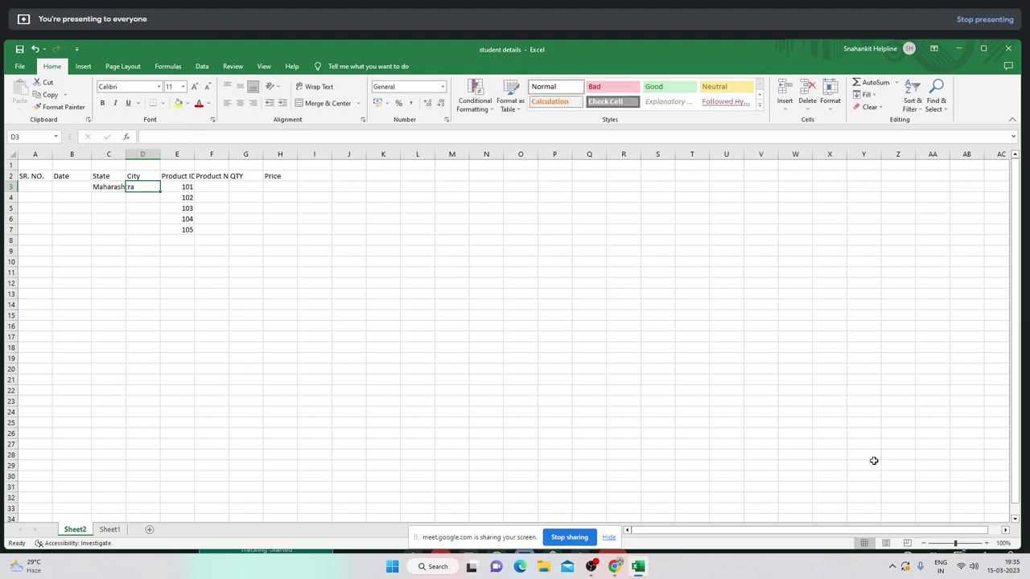
pyautogui.press('Left')
pyautogui.press('Right')
pyautogui.write('Mumbai')
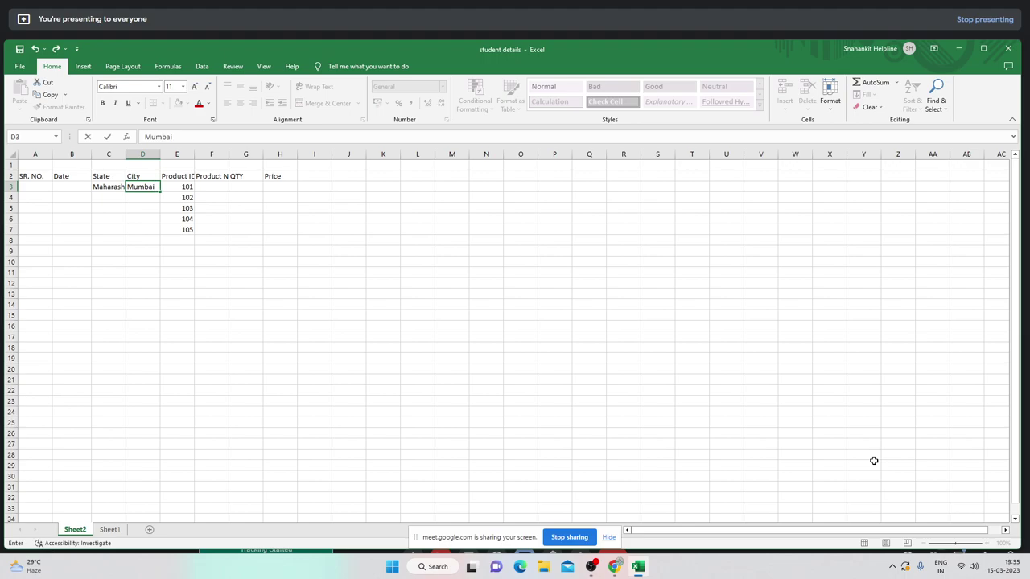
pyautogui.press('Tab')
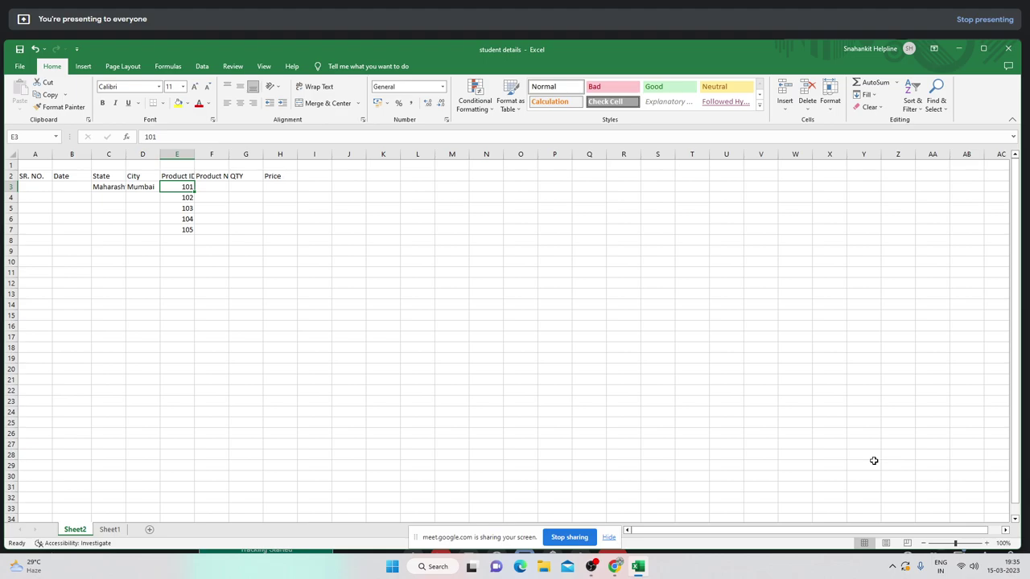
pyautogui.press('Tab')
# - Enter Samsung Galaxy S23 as the product name in F3
pyautogui.press('Up')
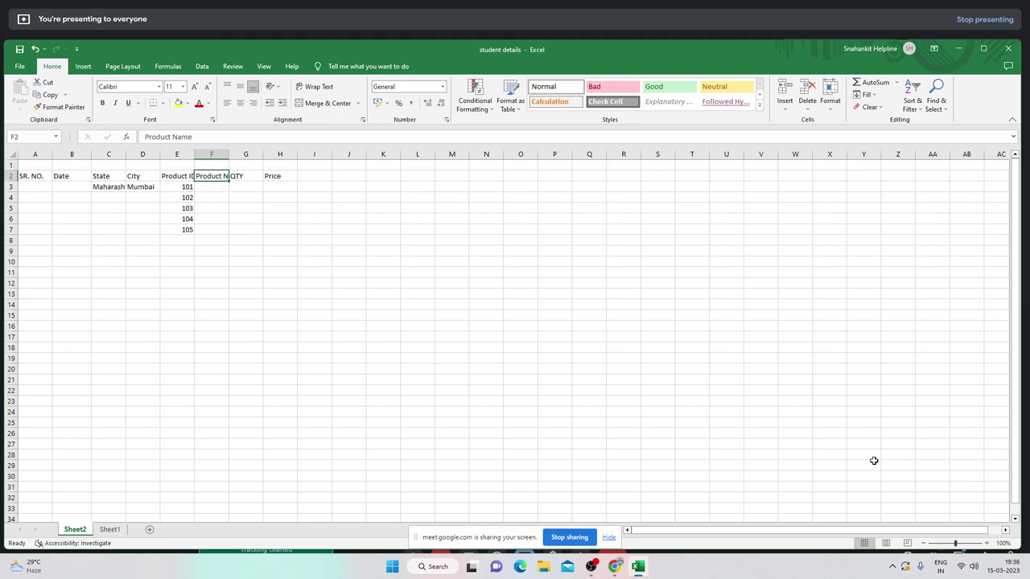
pyautogui.press('Down')
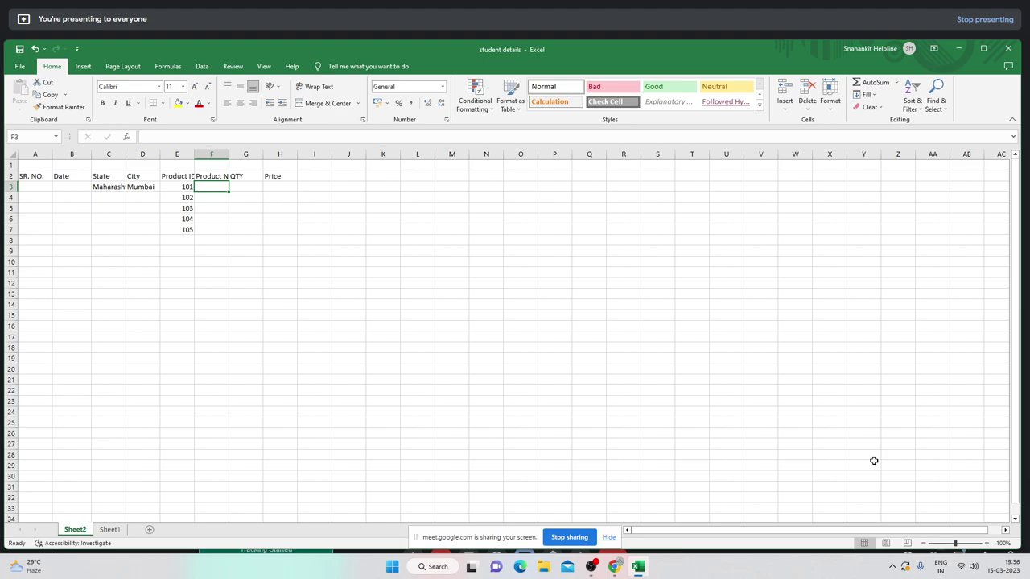
pyautogui.write('Samsu')
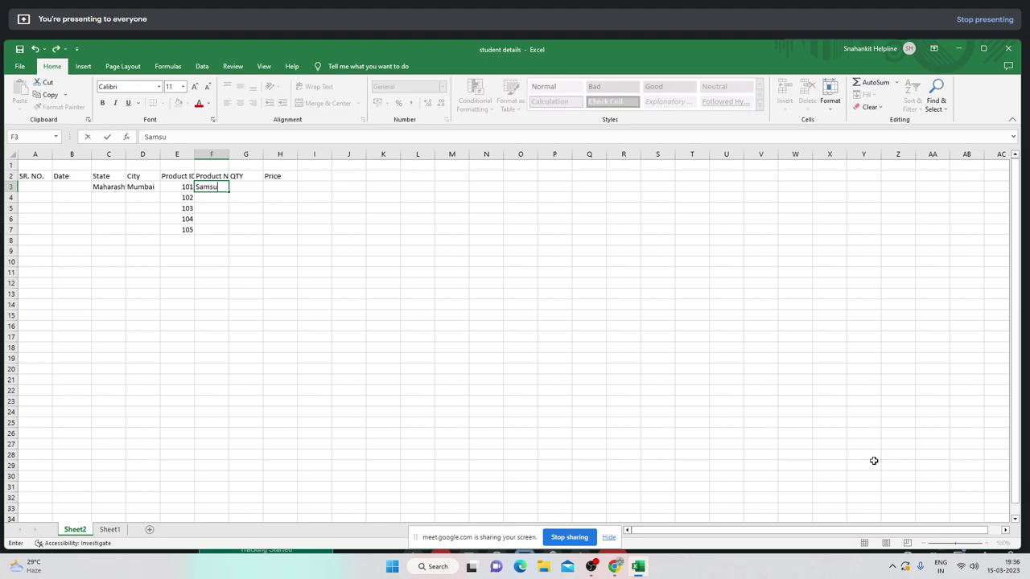
pyautogui.write('ng Galaxy S')
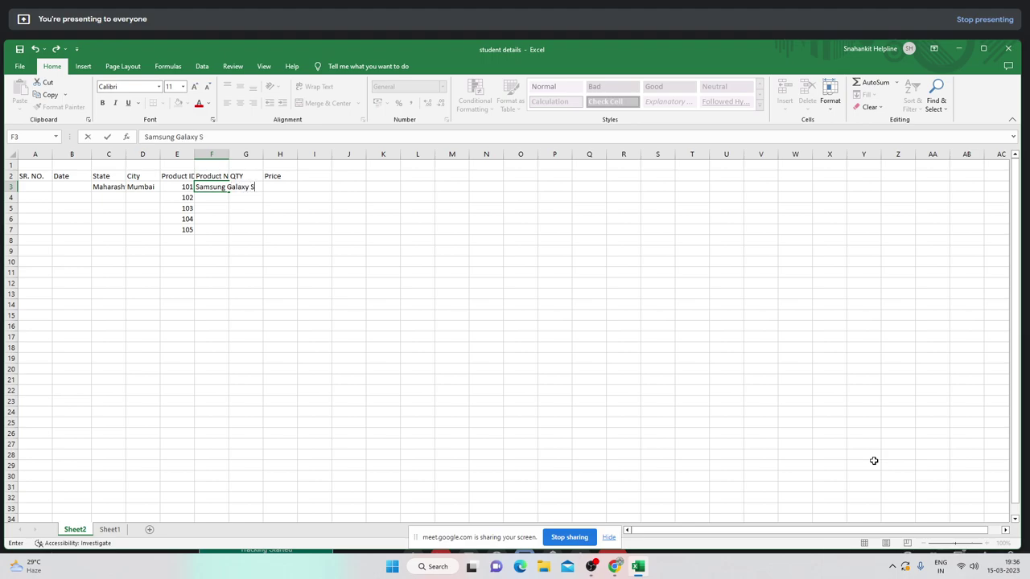
pyautogui.write('2')
pyautogui.press('Return')
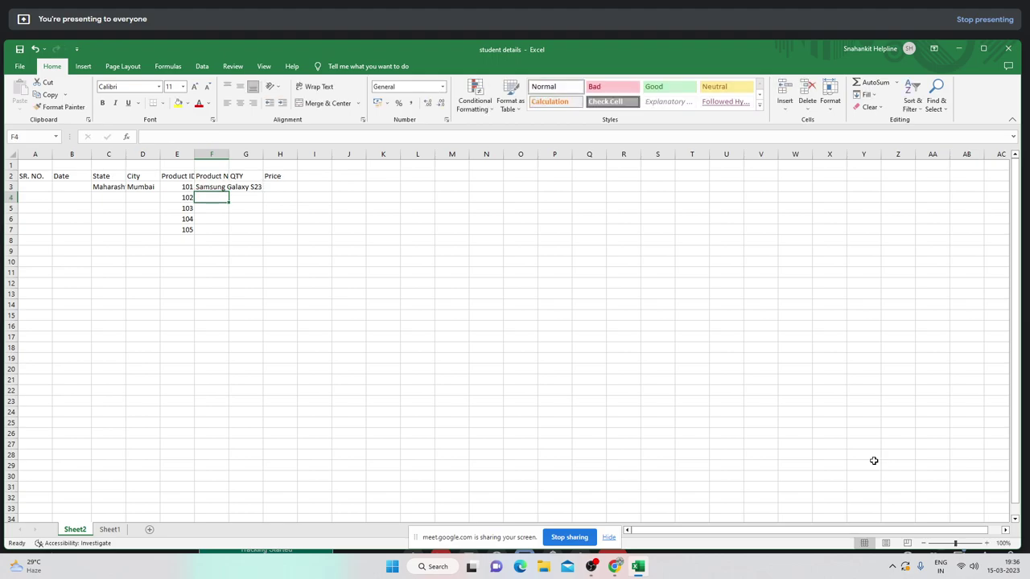
# - Enter Samsung Galaxy S22 in F4, fixing typos, and verify it
pyautogui.write('Sama')
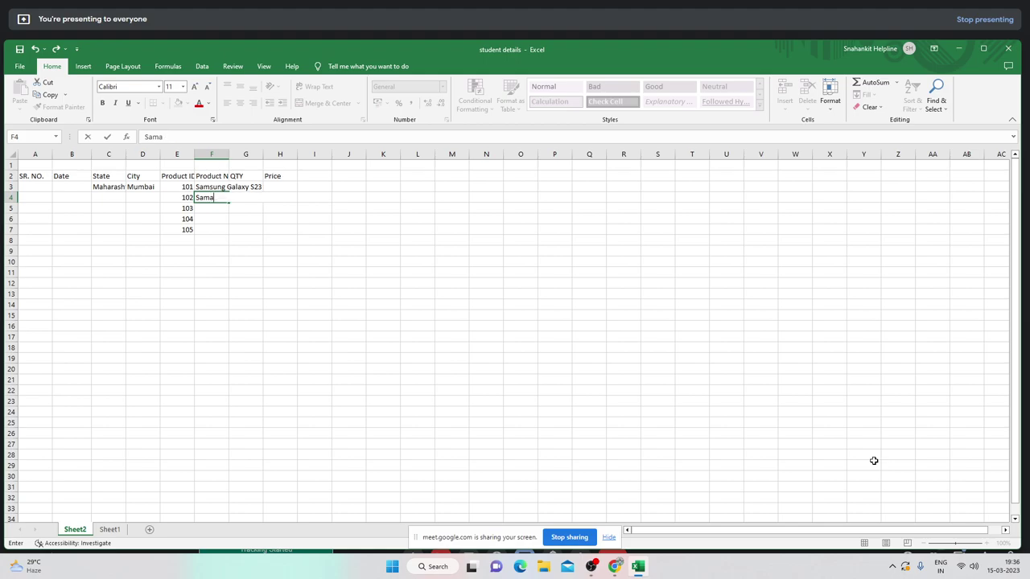
pyautogui.press('BackSpace')
pyautogui.write('sung')
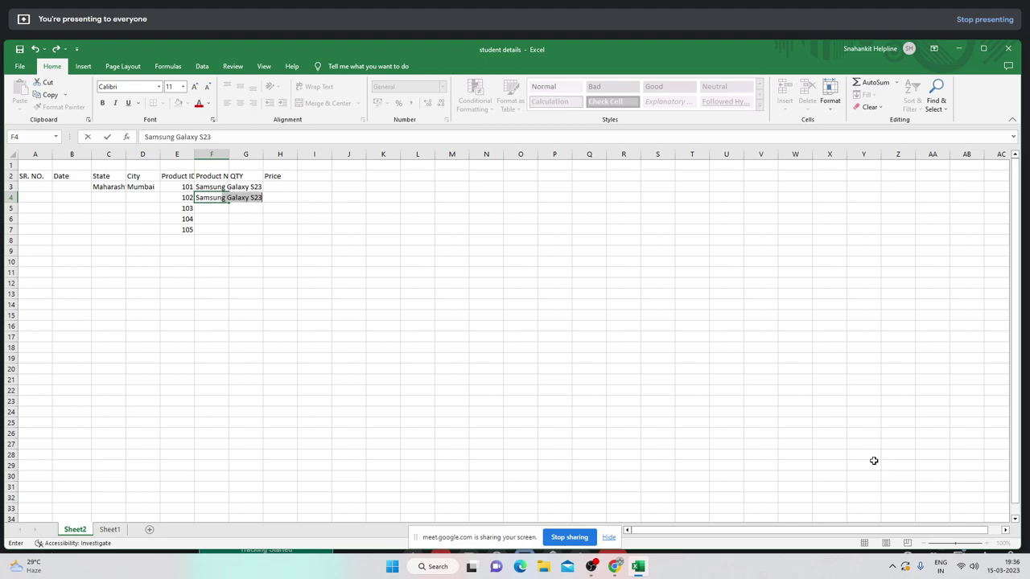
pyautogui.write(' Galaxy Sww')
pyautogui.press('BackSpace')
pyautogui.write('22')
pyautogui.press('Return')
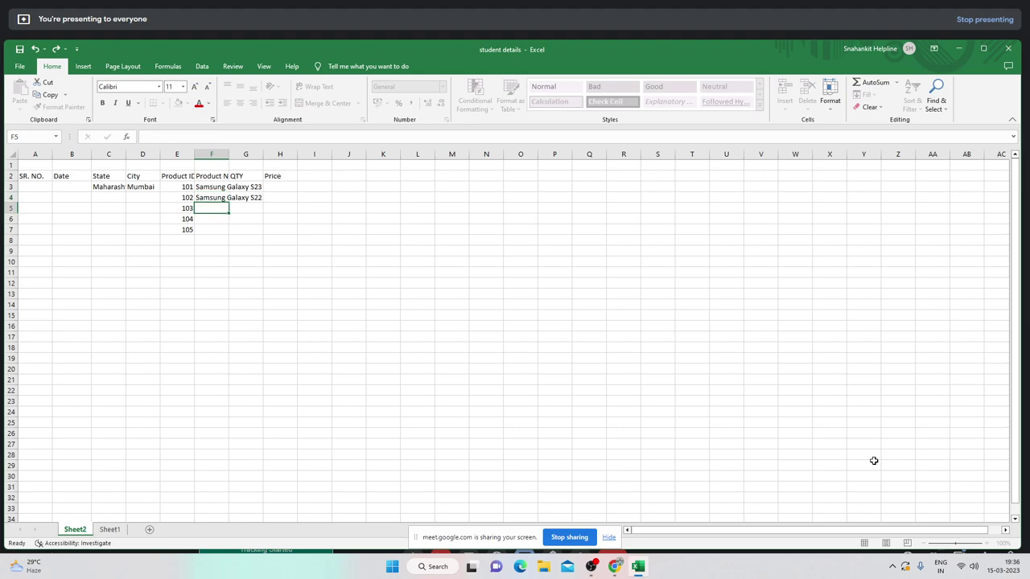
pyautogui.press('Up')
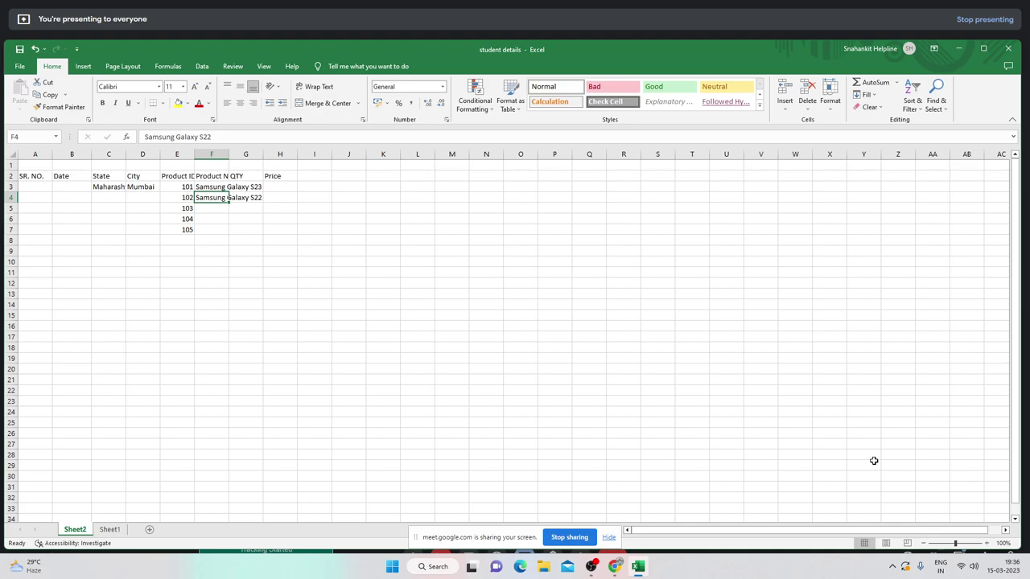
pyautogui.press('Down')
pyautogui.press('Up')
pyautogui.press('Up')
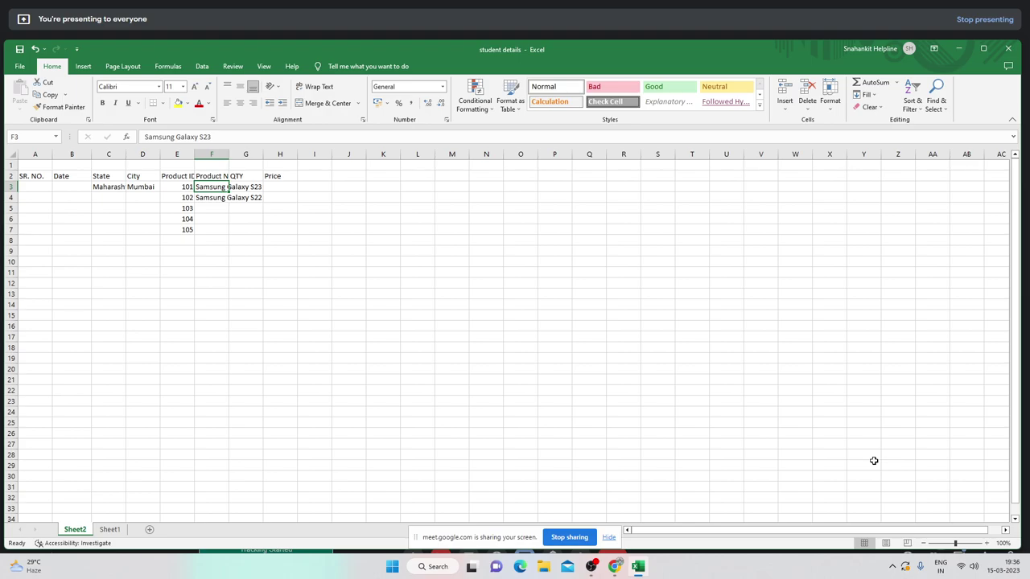
pyautogui.press('Down')
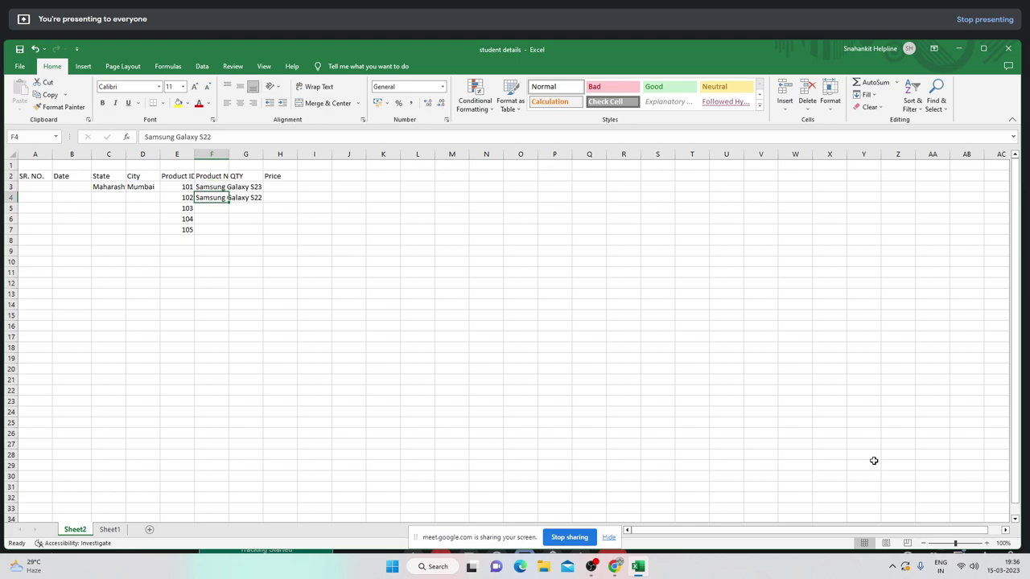
pyautogui.press('Down')
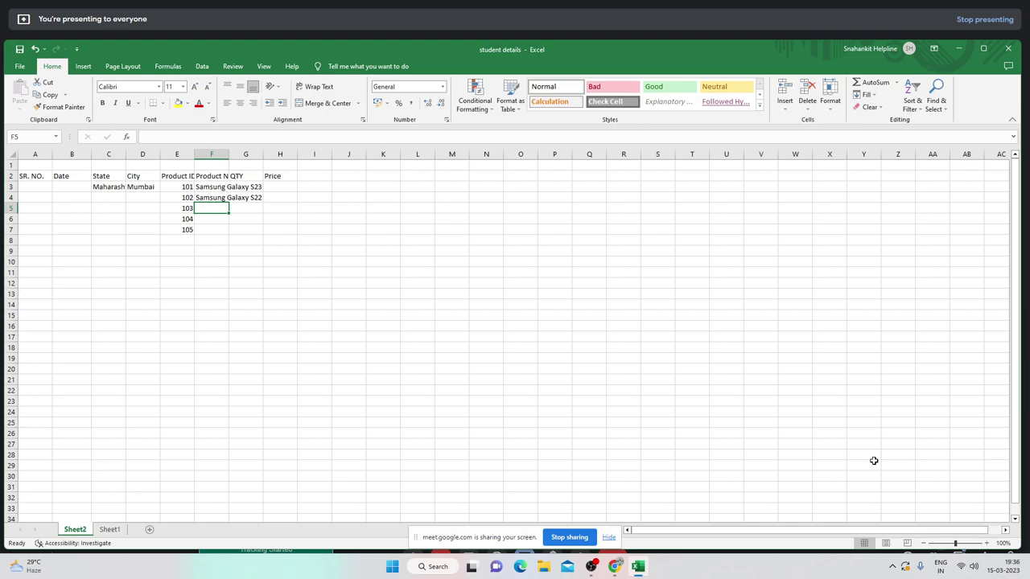
# - Enter Samsung Galaxy S22 FE, Samsung Galxy S21 and Samsung Galaxy S20 in F5:F7
pyautogui.write('Sams')
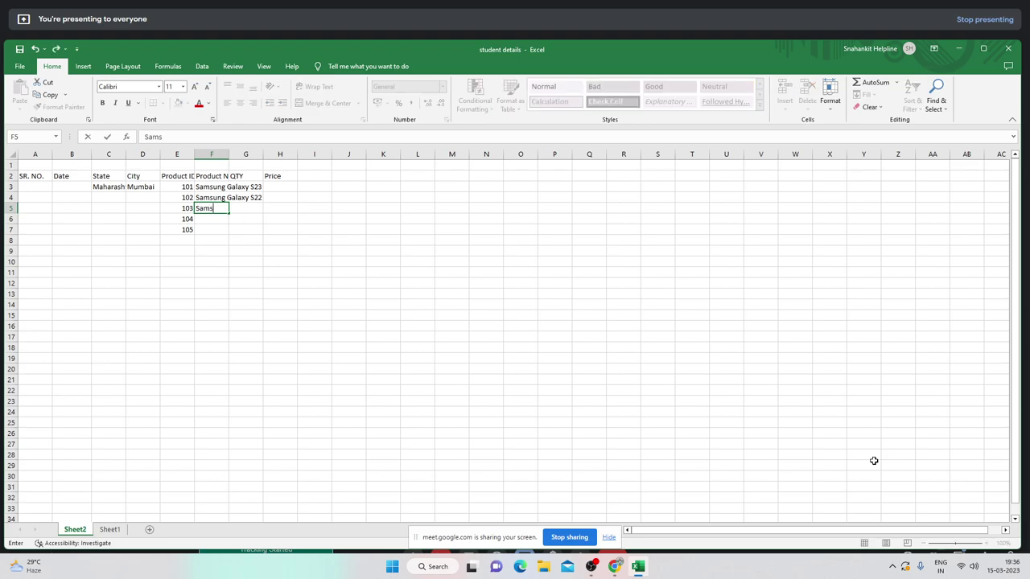
pyautogui.write('ung Galaxy S22 FE')
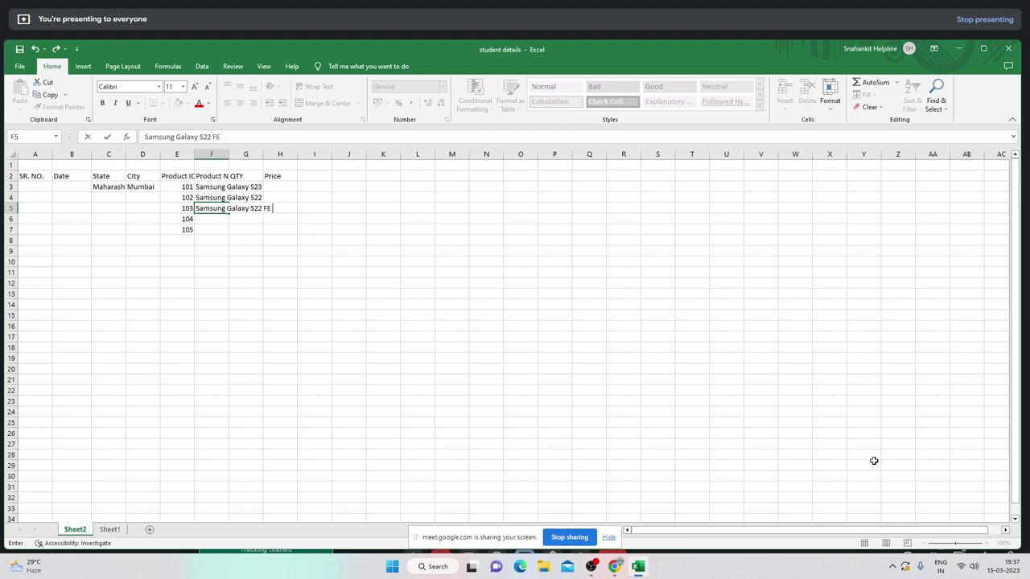
pyautogui.press('Return')
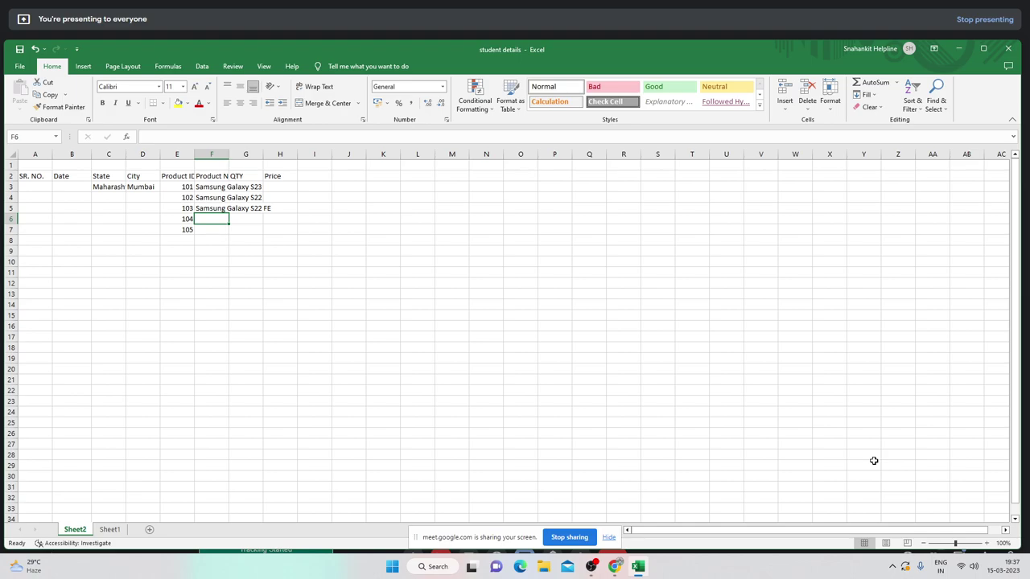
pyautogui.write('Samsung')
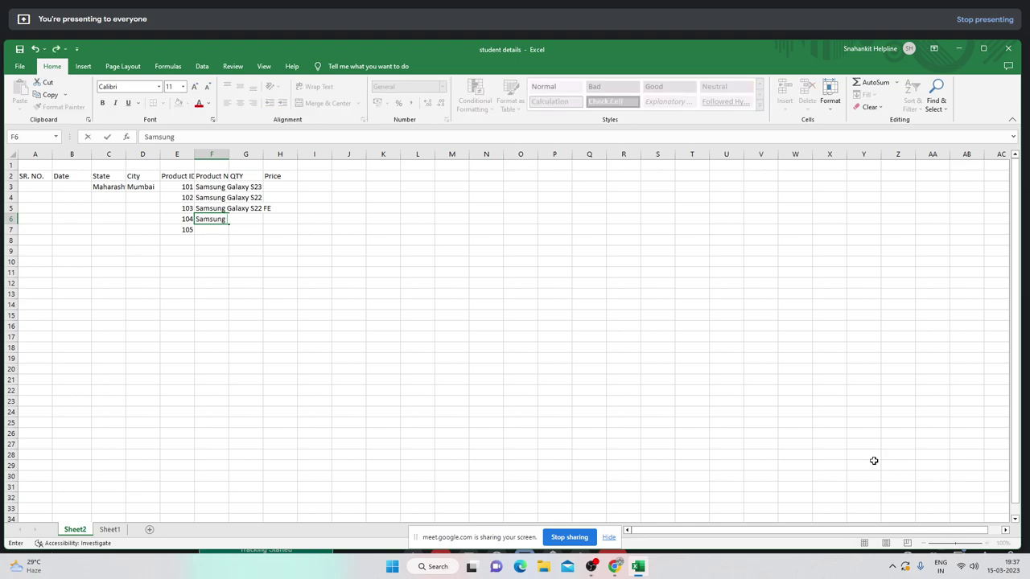
pyautogui.write(' Galxy S21')
pyautogui.press('Return')
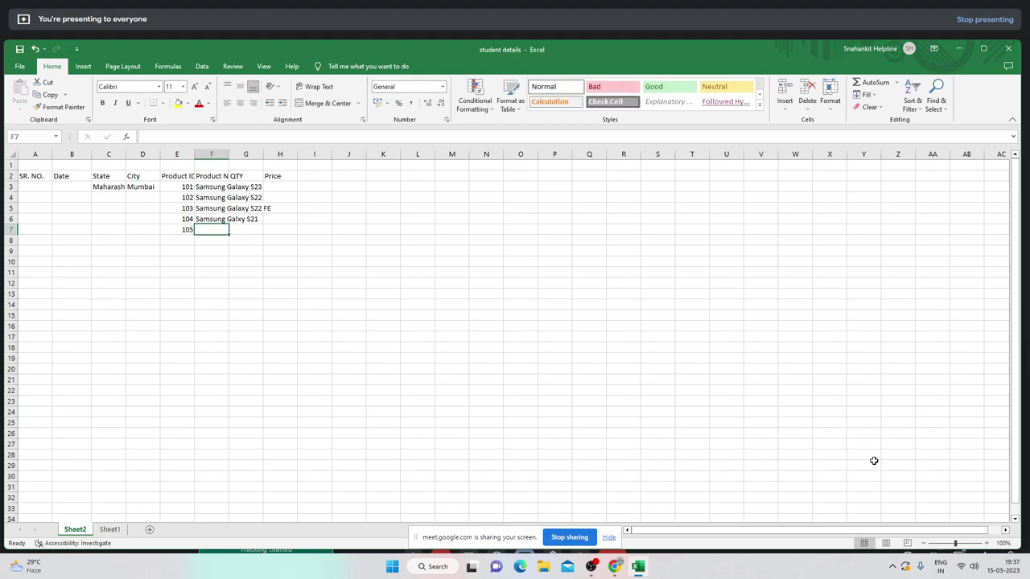
pyautogui.write('Samsung')
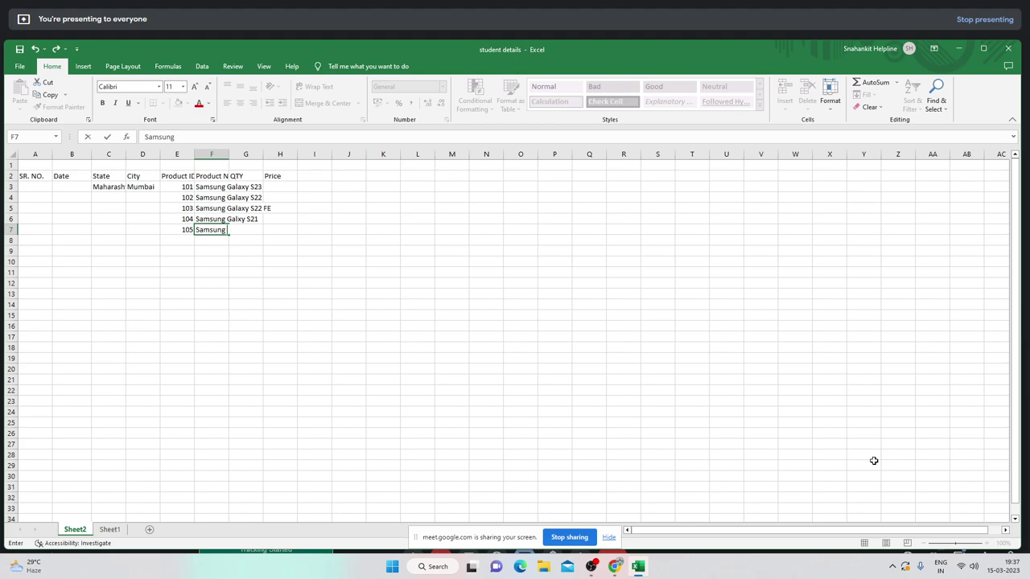
pyautogui.write(' Galaxy S20')
pyautogui.press('Tab')
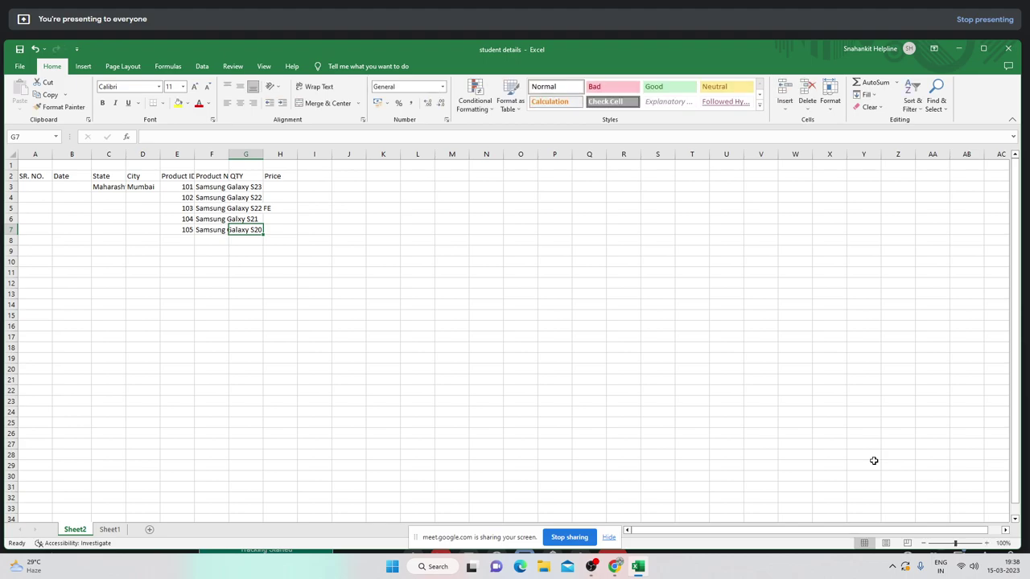
pyautogui.press('Up')
pyautogui.press('Up')
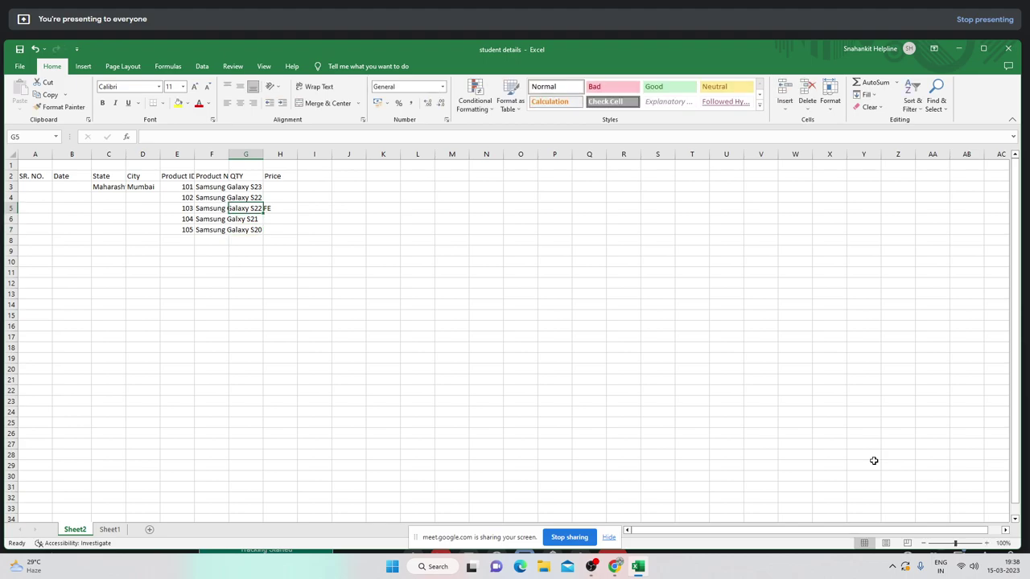
pyautogui.press('Up')
pyautogui.press('Up')
pyautogui.press('Up')
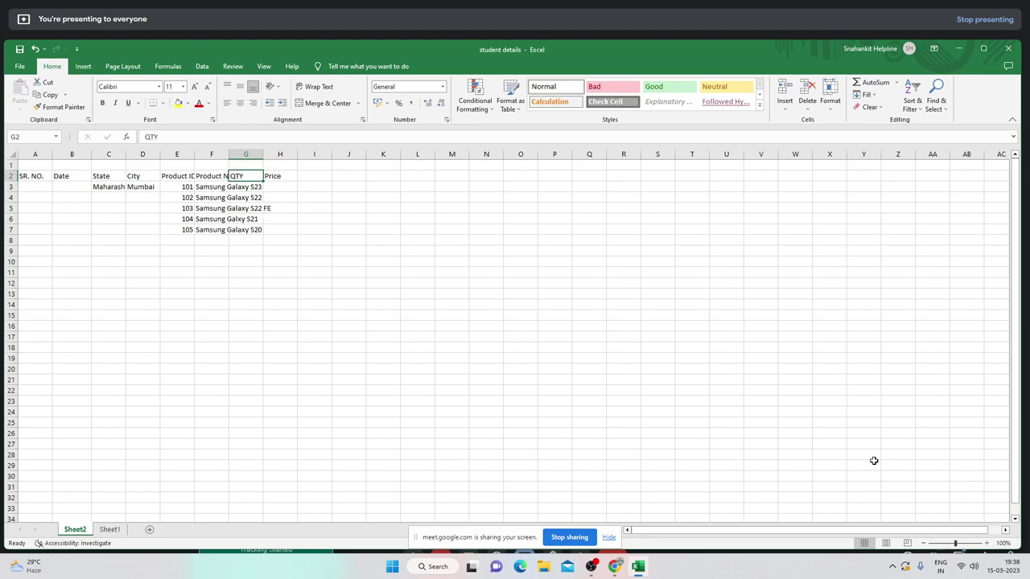
pyautogui.press('Down')
pyautogui.write('=')
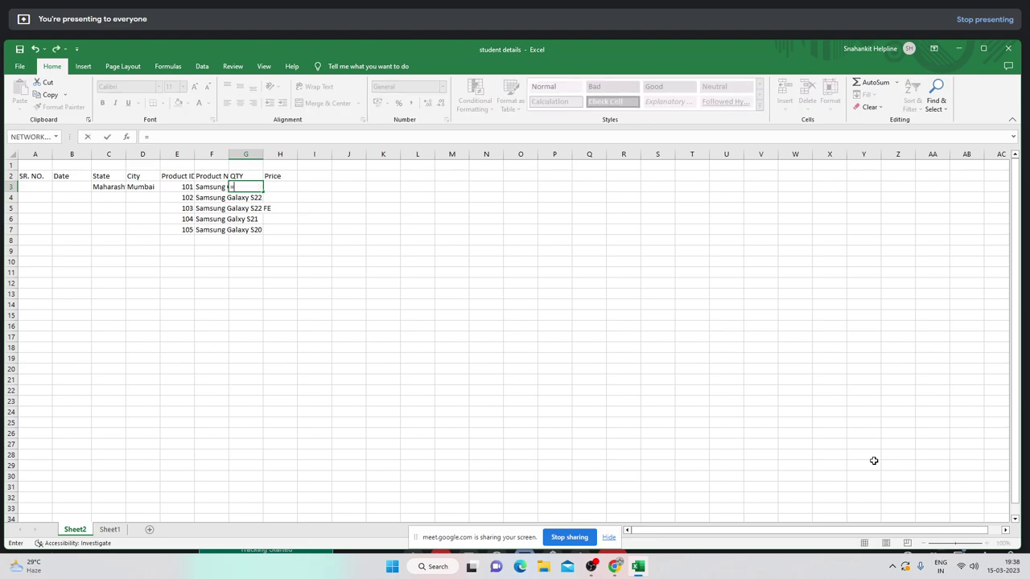
pyautogui.write('ran')
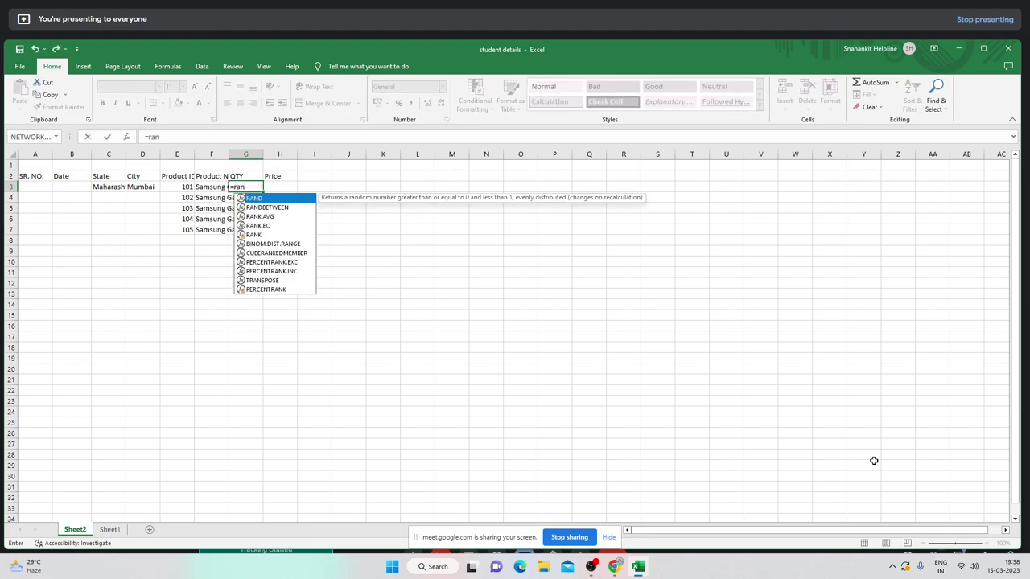
pyautogui.write('dbet')
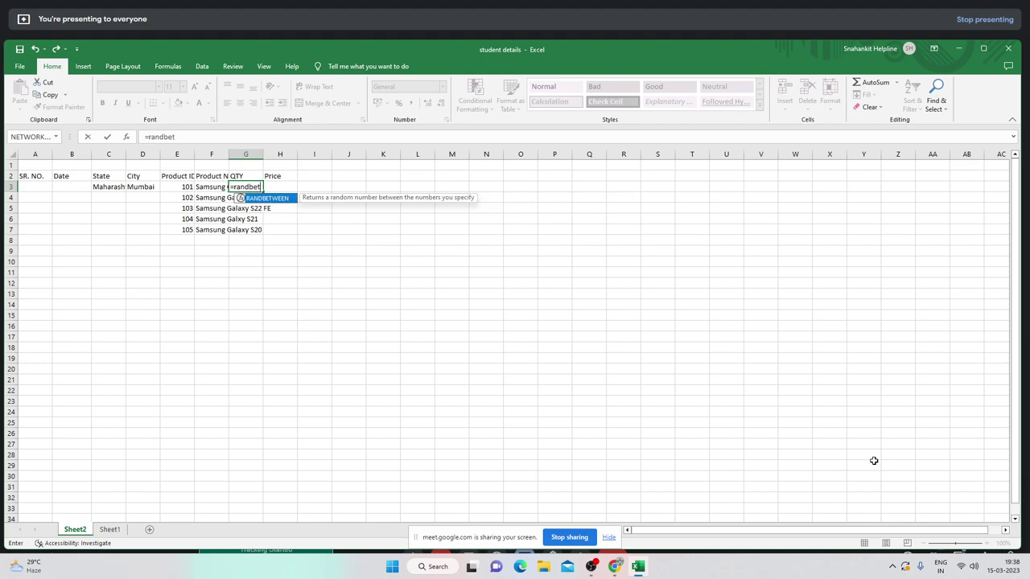
pyautogui.write('ween(')
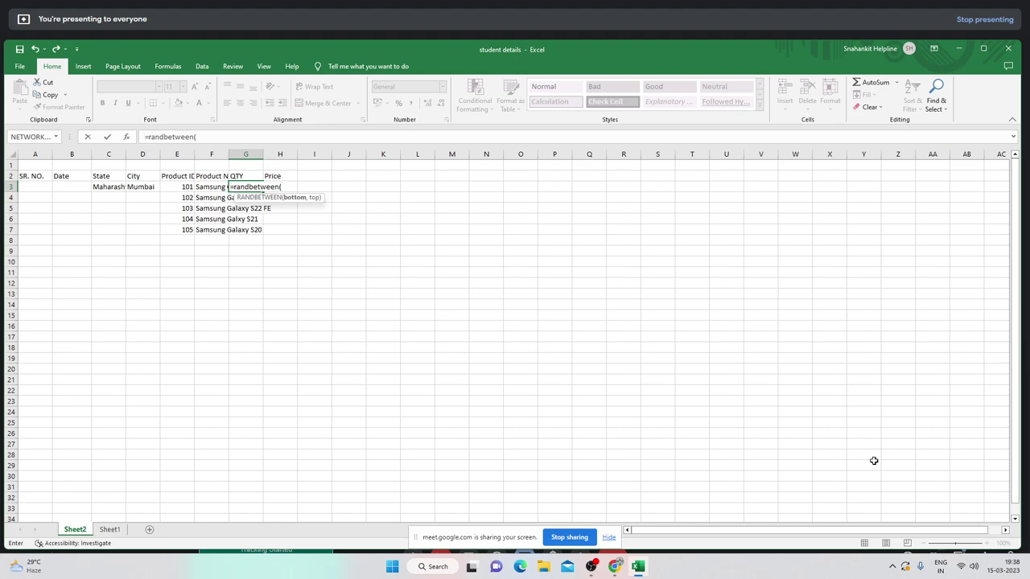
pyautogui.write('200,300')
pyautogui.press('Return')
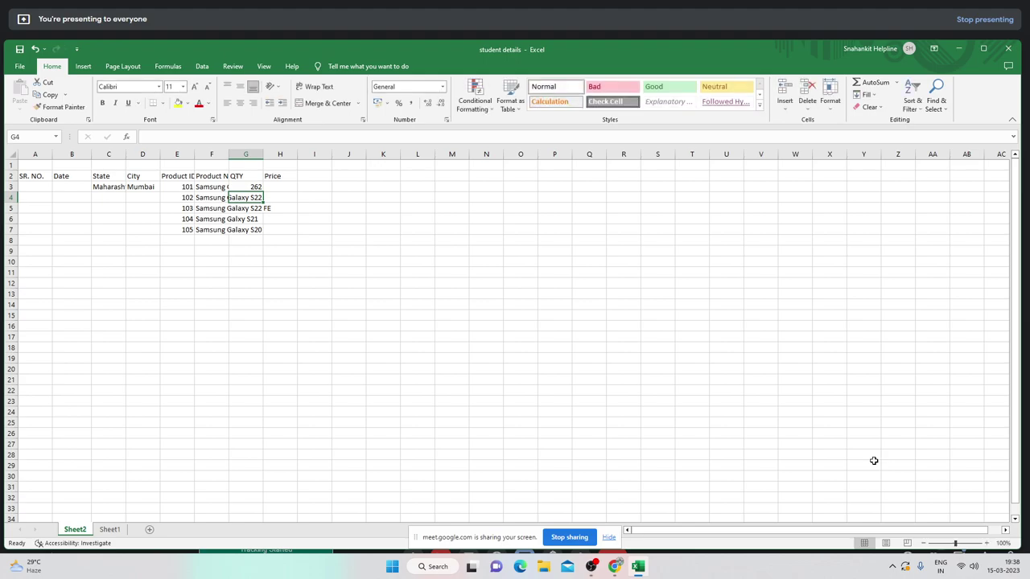
pyautogui.press('Up')
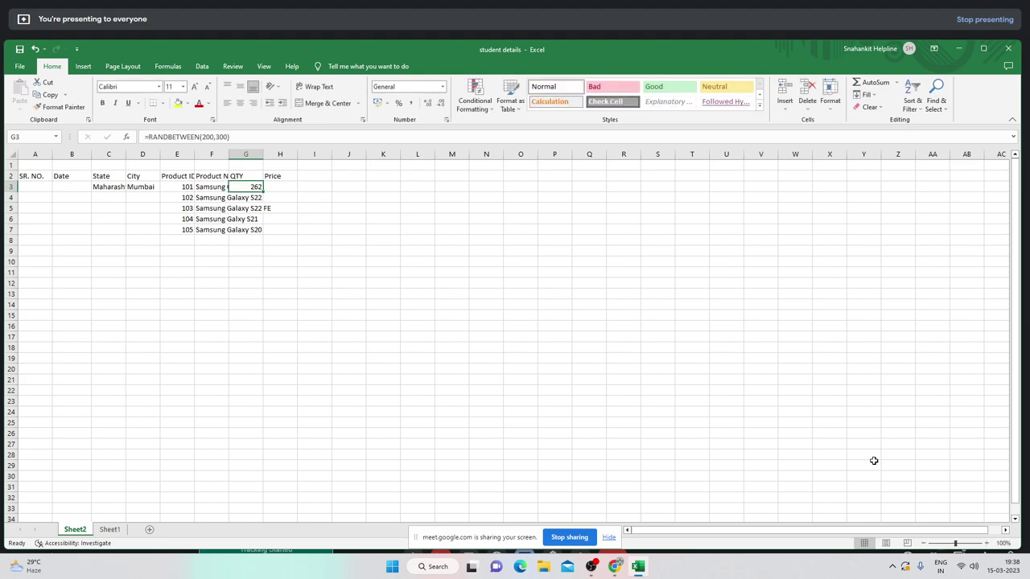
pyautogui.press('Right')
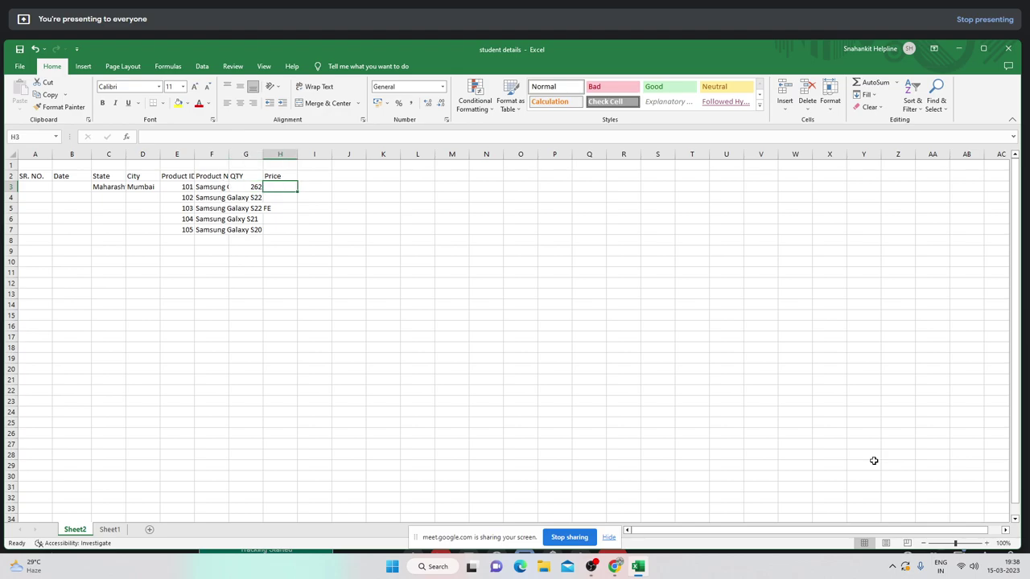
pyautogui.press('Up')
pyautogui.press('Down')
pyautogui.press('Up')
pyautogui.press('Down')
pyautogui.press('Left')
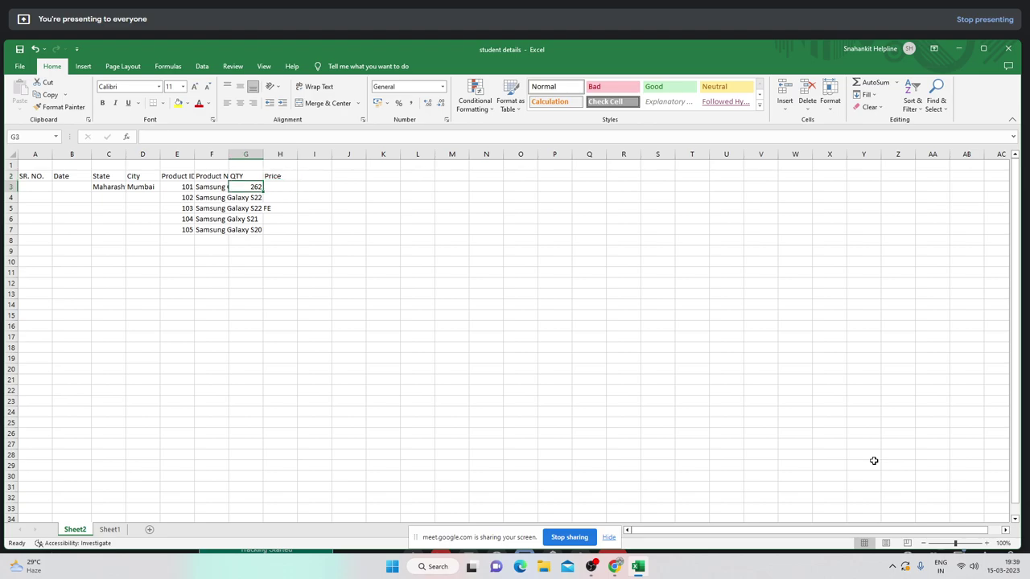
pyautogui.press('Right')
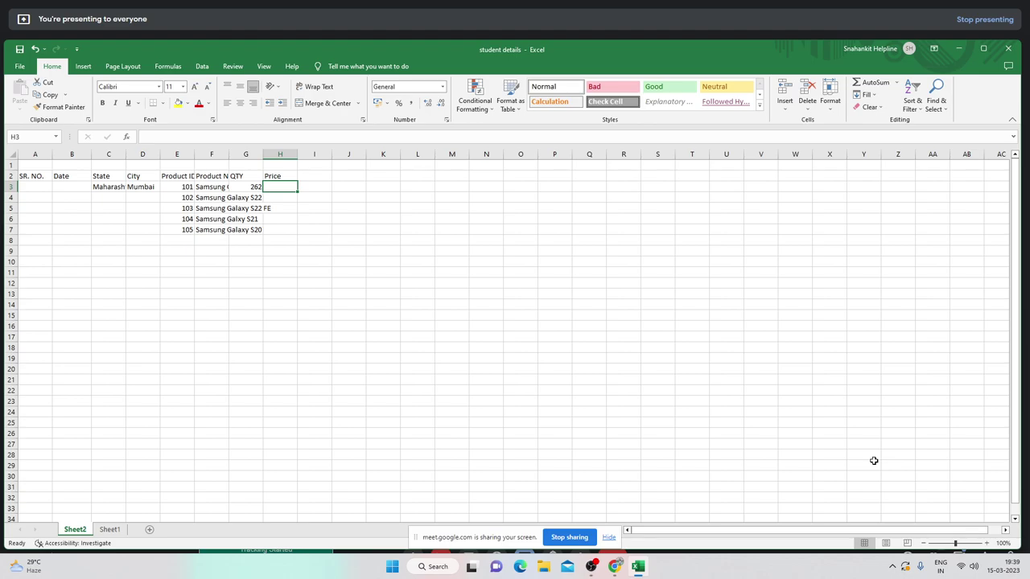
# - Enter prices 150000, 130000, 59000, 89000 and 49000 in H3:H7
pyautogui.write('1')
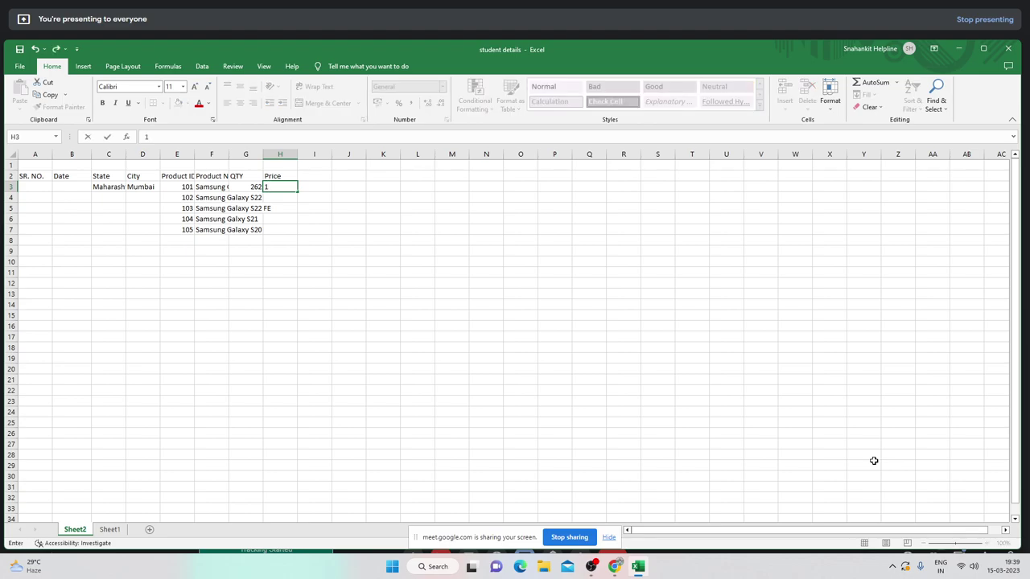
pyautogui.write('5')
pyautogui.write('0000')
pyautogui.press('Return')
pyautogui.press('Up')
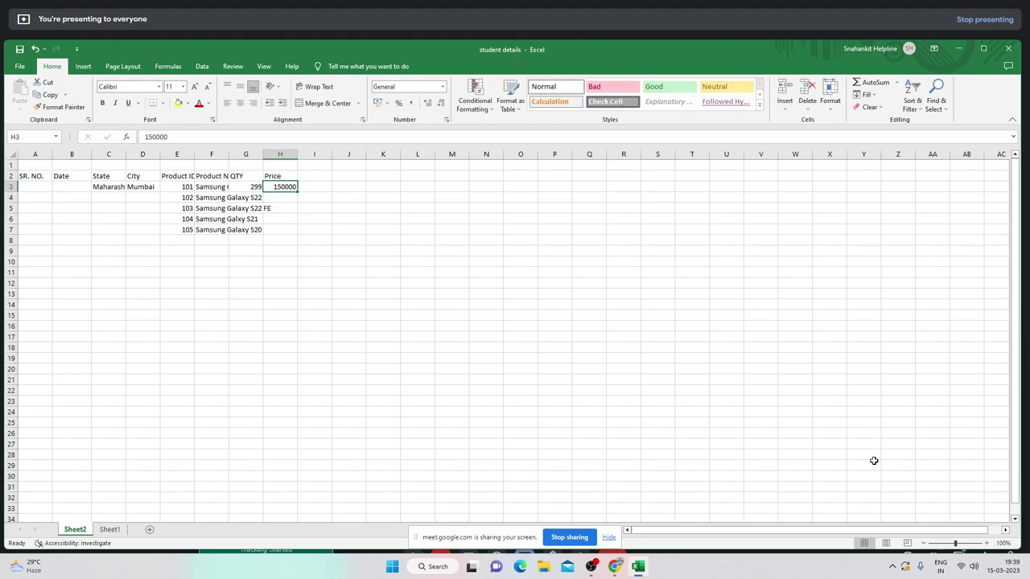
pyautogui.press('Down')
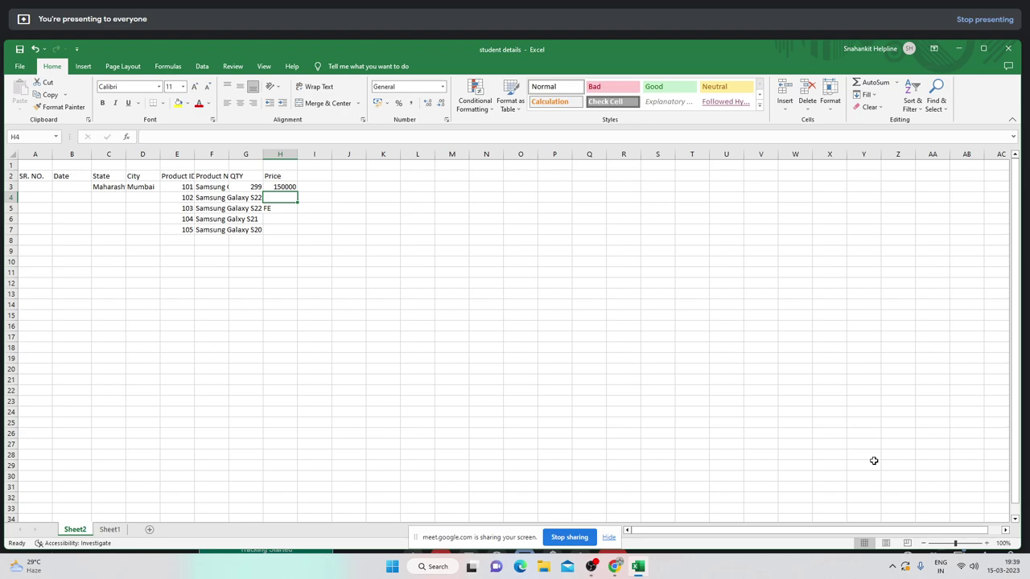
pyautogui.write('1')
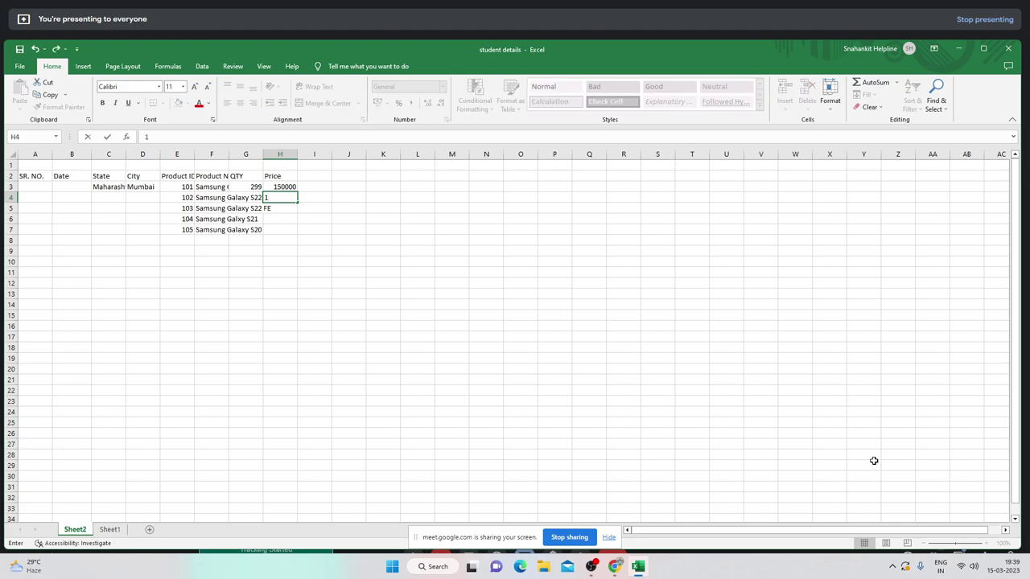
pyautogui.write('30000')
pyautogui.press('Return')
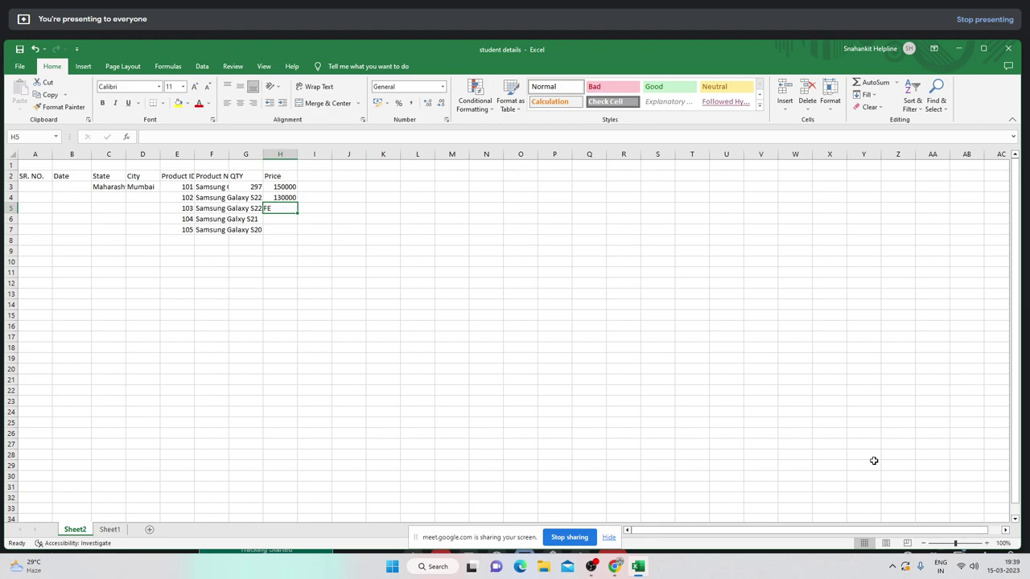
pyautogui.write('59000')
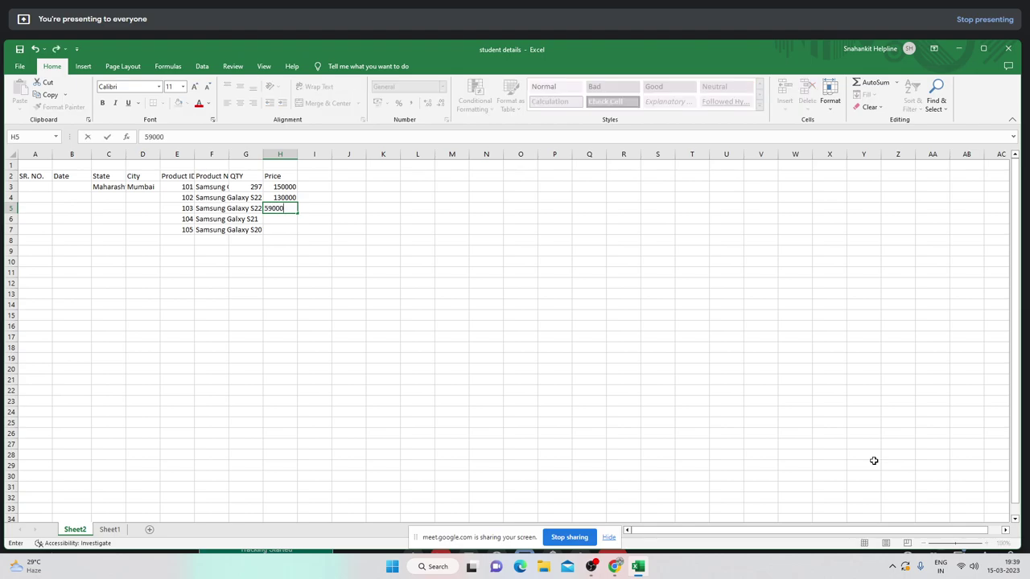
pyautogui.press('Return')
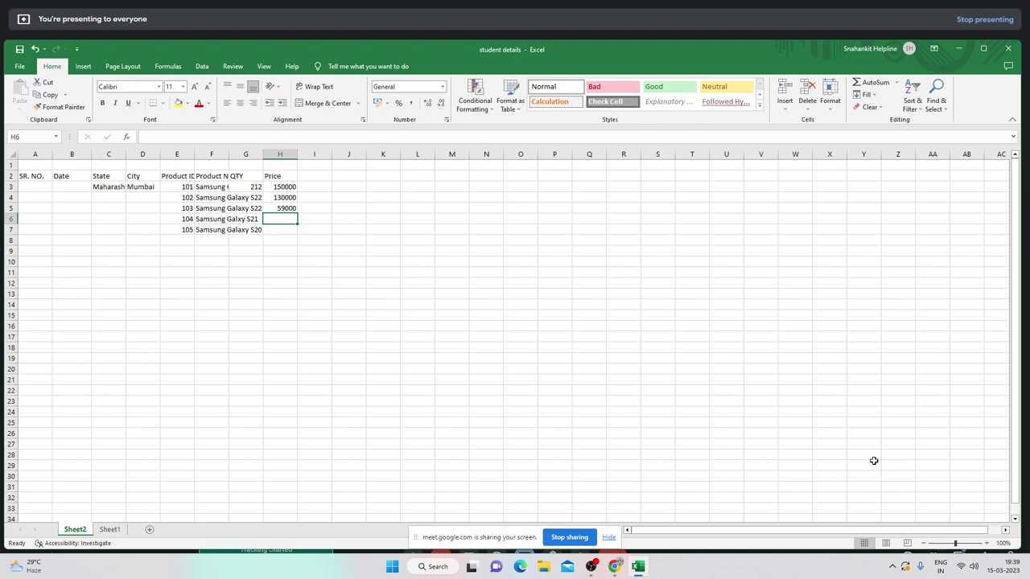
pyautogui.write('89')
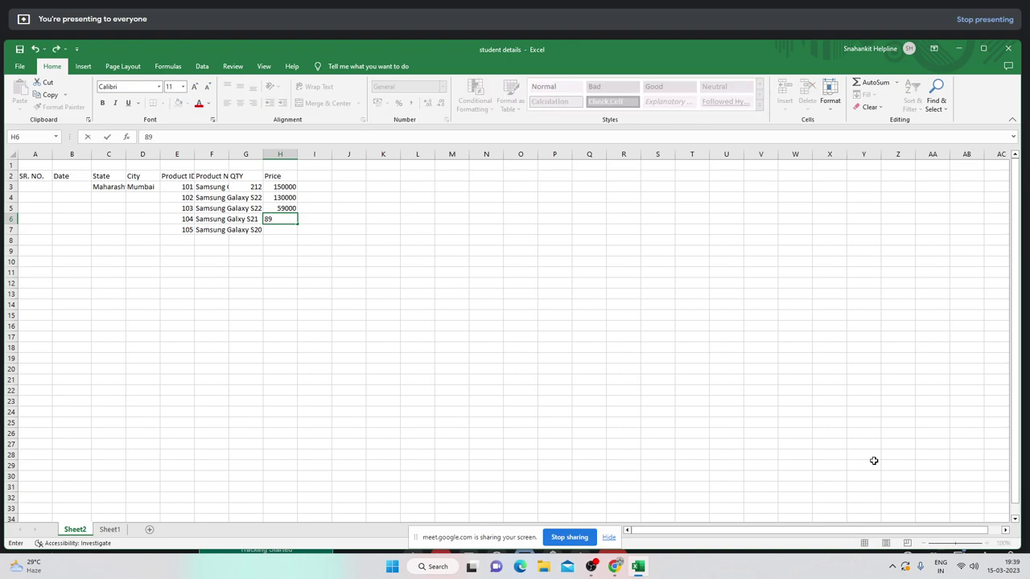
pyautogui.write('000')
pyautogui.press('Return')
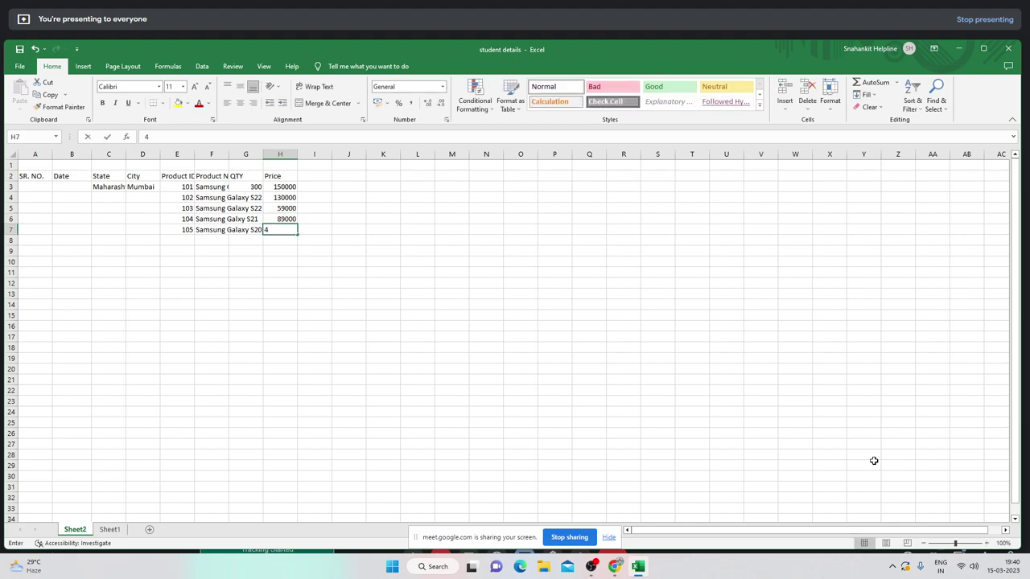
pyautogui.write('9000')
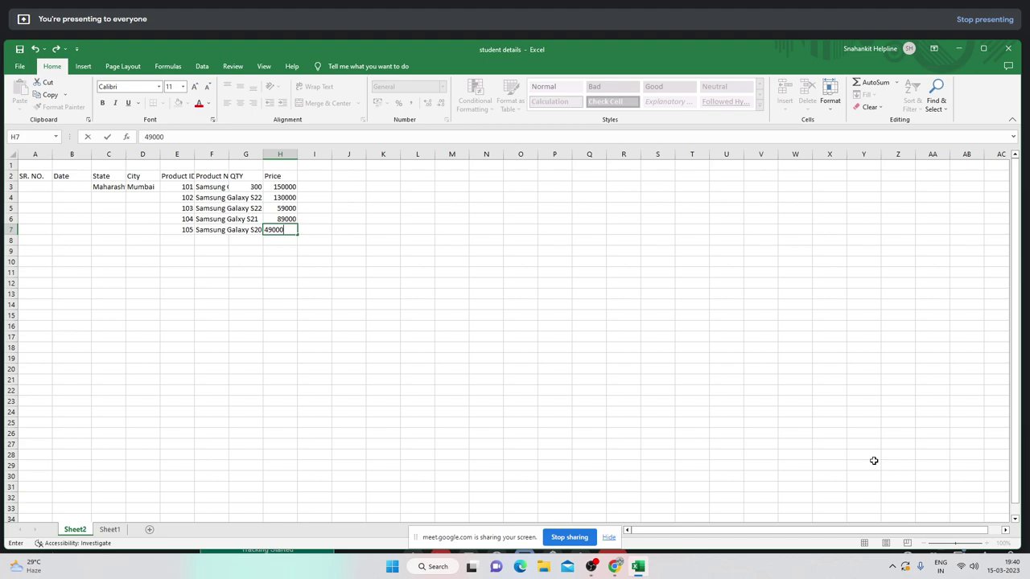
pyautogui.press('Left')
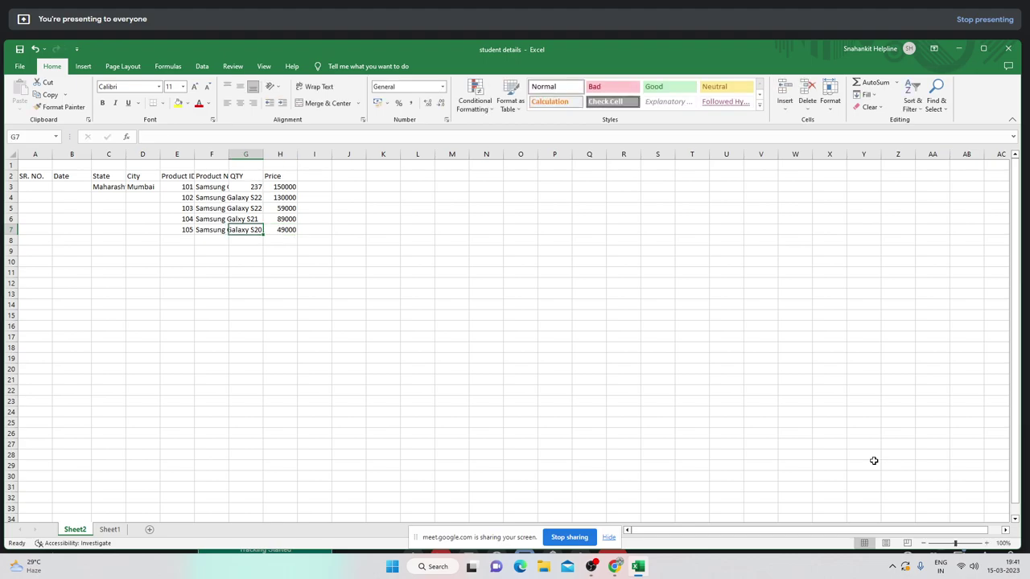
# - Fill G3's RANDBETWEEN(200,300) formula down to G7, giving quantities 285, 226, 261, 276 and 275
pyautogui.press('Up')
pyautogui.press('Up')
pyautogui.press('Up')
pyautogui.press('Up')
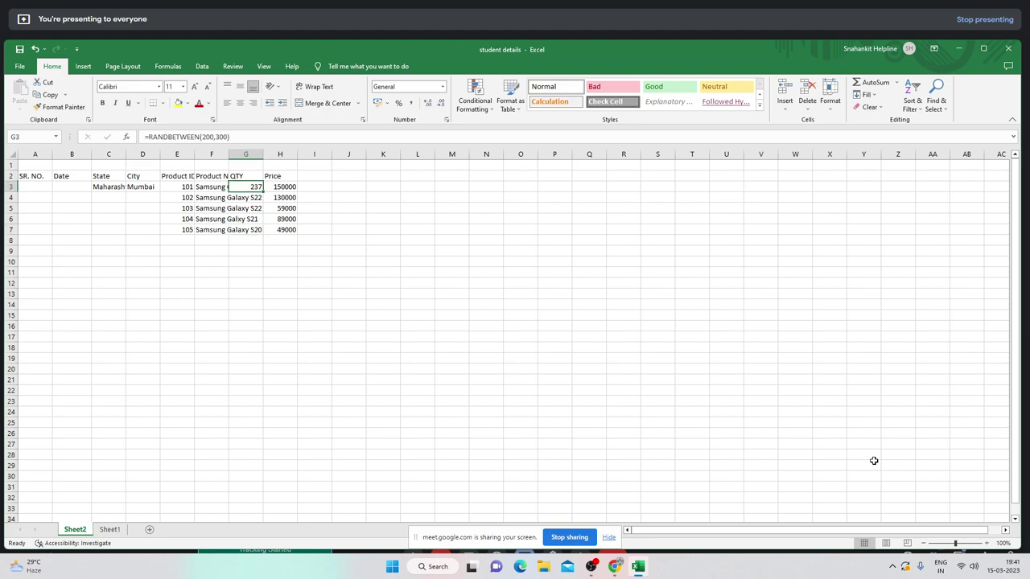
pyautogui.press('Down')
pyautogui.press('Up')
pyautogui.hotkey('shift', 'Down')
pyautogui.hotkey('shift', 'Down')
pyautogui.hotkey('shift', 'Down')
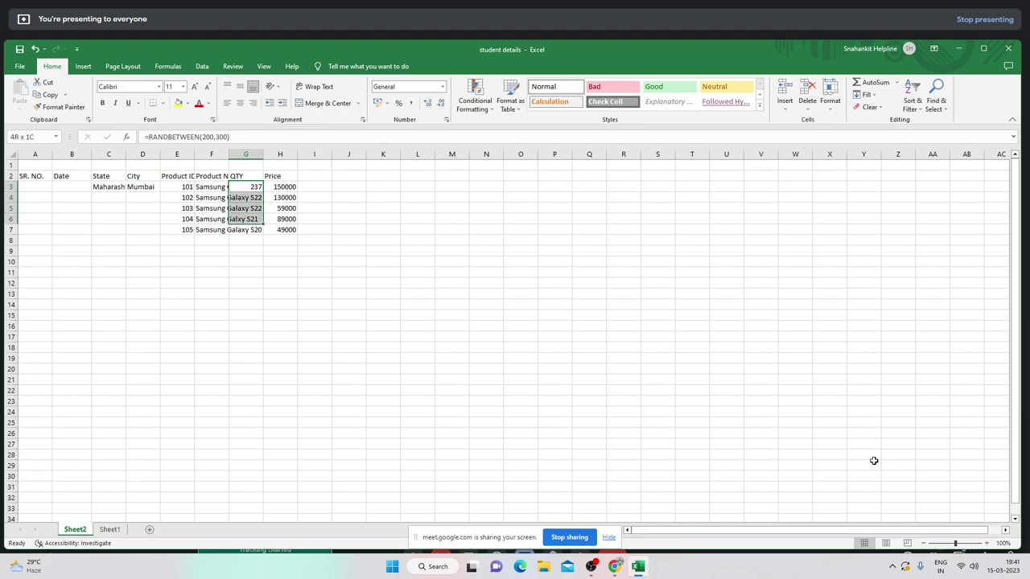
pyautogui.hotkey('shift', 'Down')
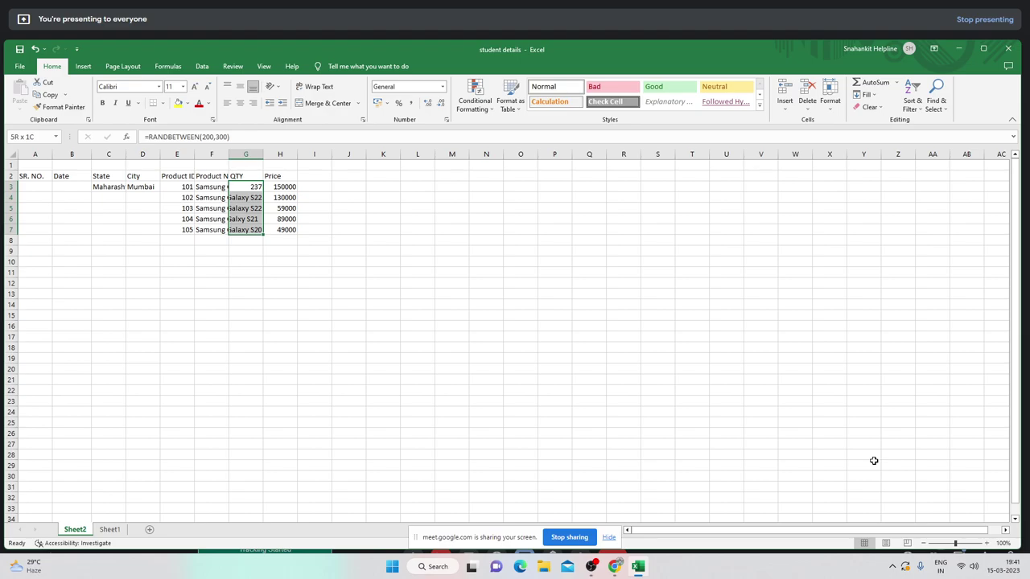
pyautogui.hotkey('ctrl', 'd')
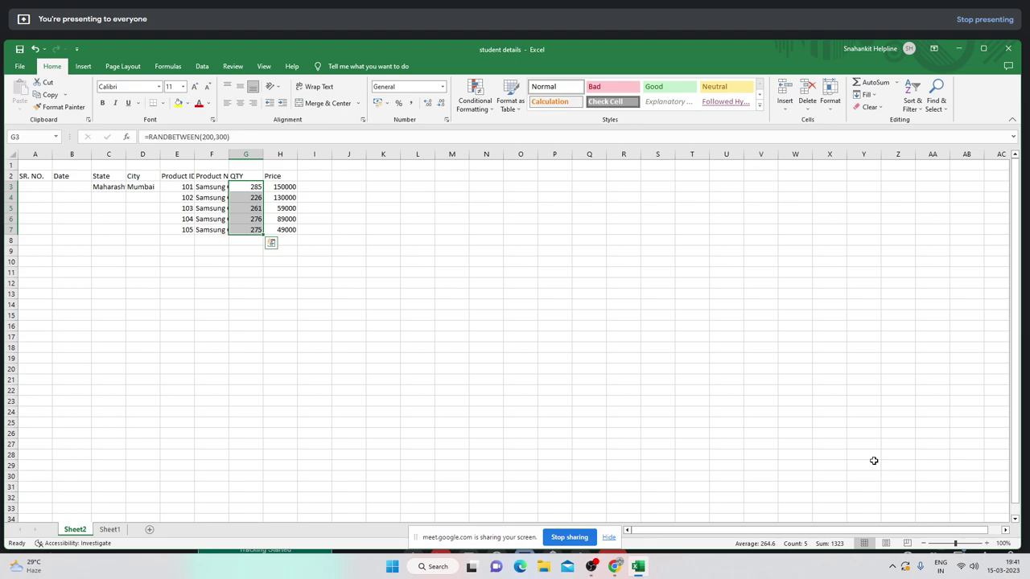
pyautogui.press('Down')
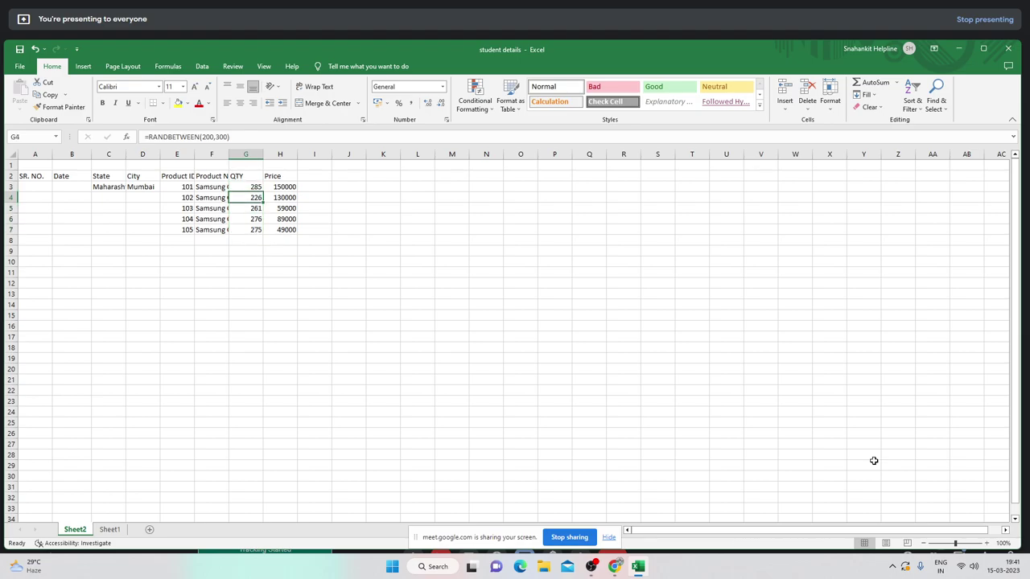
pyautogui.press('Down')
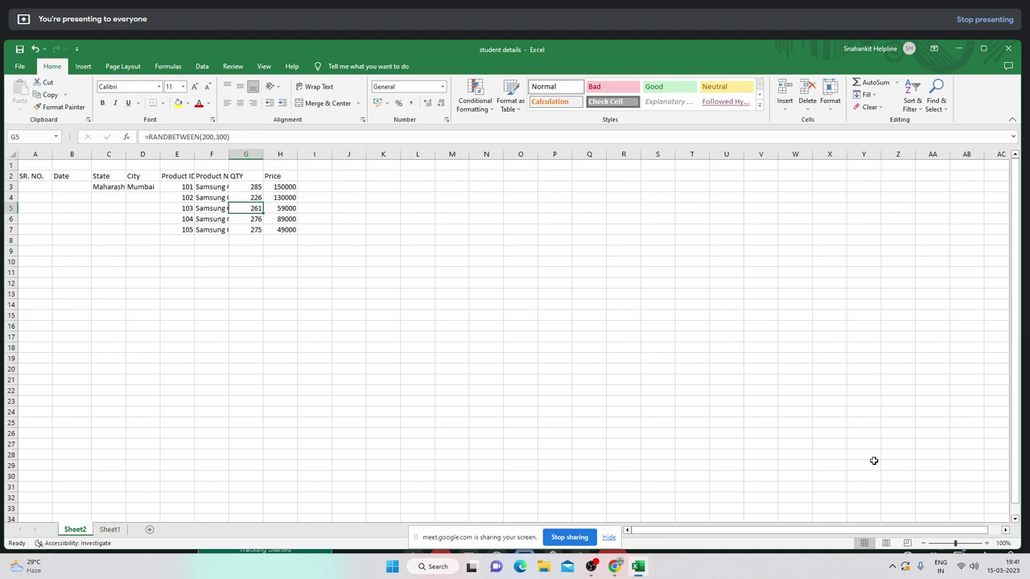
pyautogui.press('Down')
pyautogui.press('Down')
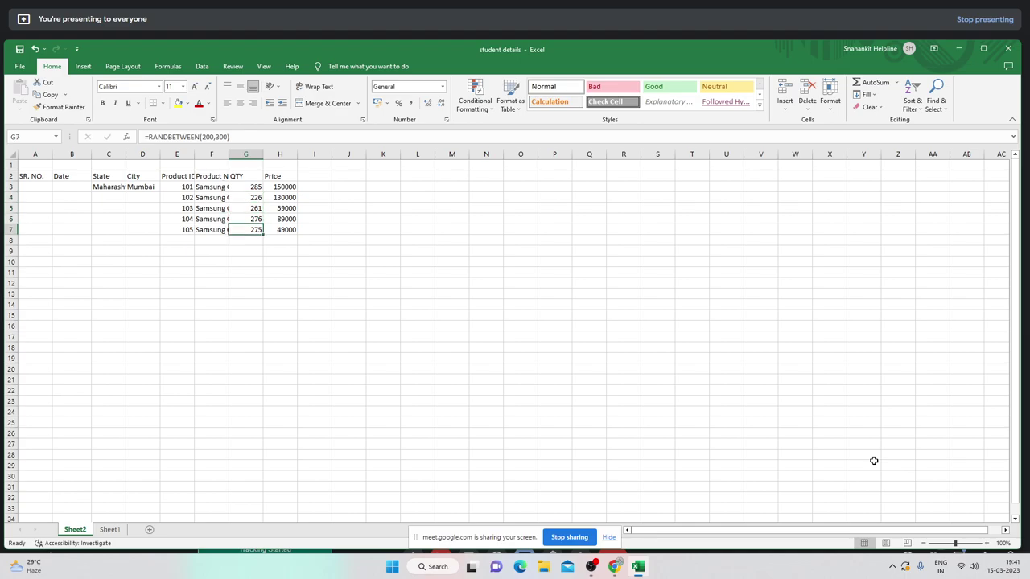
pyautogui.press('Down')
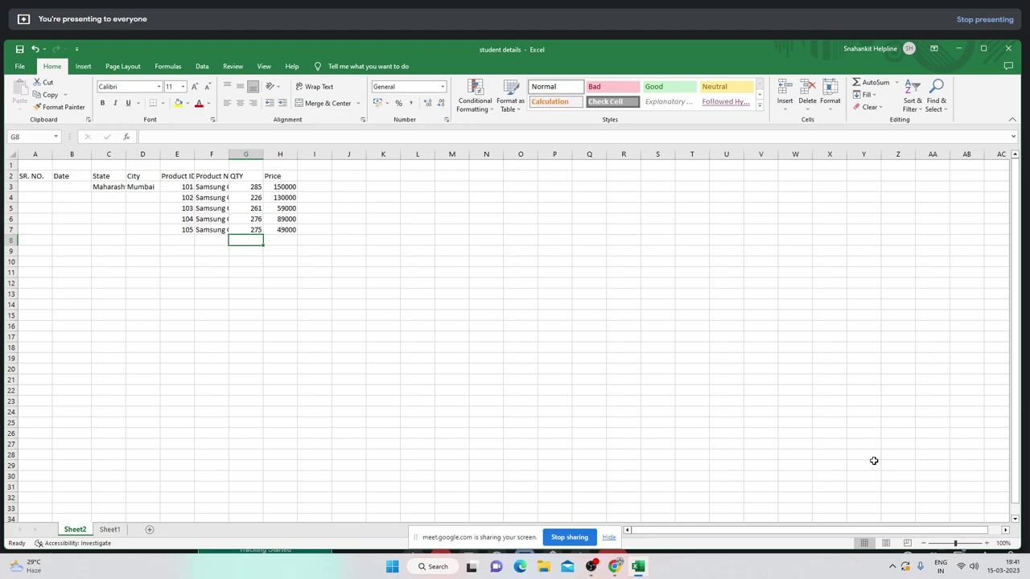
pyautogui.press('Left')
pyautogui.press('Left')
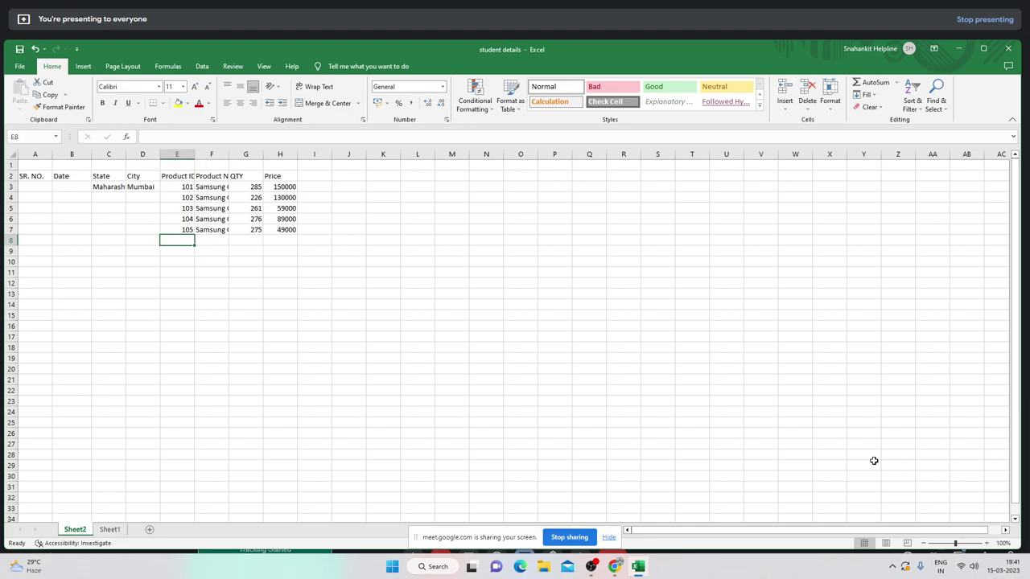
pyautogui.press('Left')
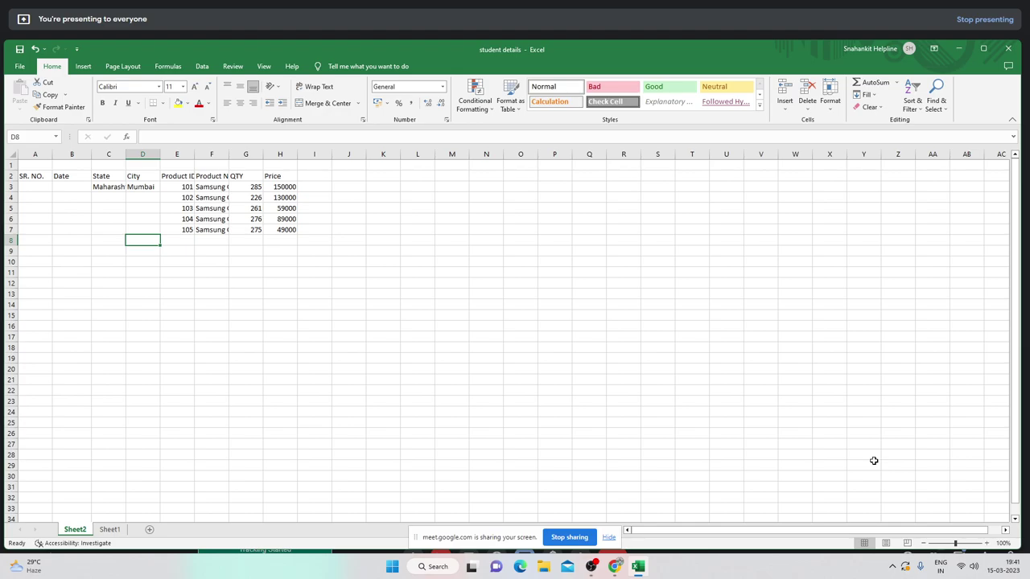
# - Enter Pune as the city in D8 and copy the product block E3:H7
pyautogui.write('Pu')
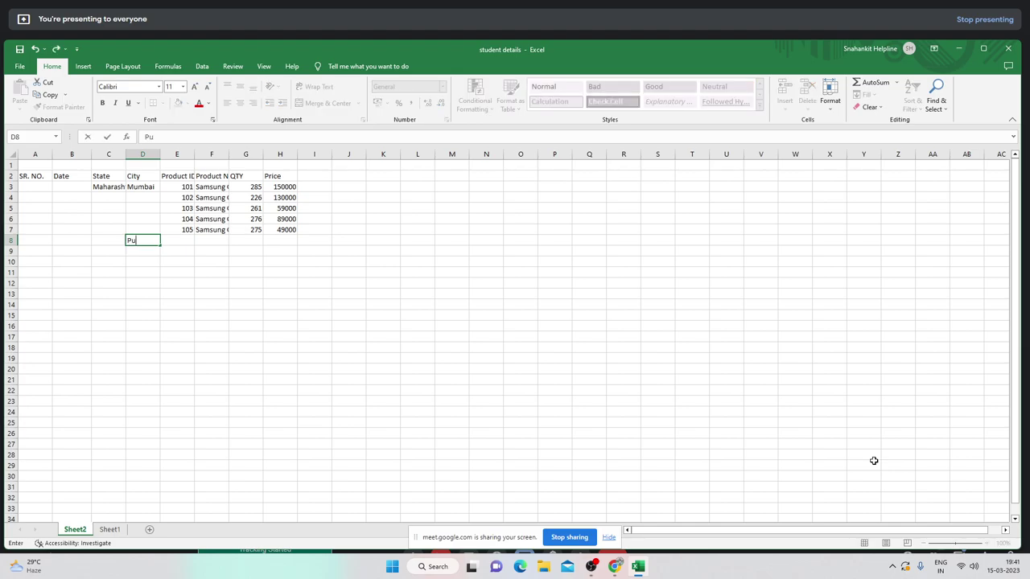
pyautogui.write('ne')
pyautogui.press('Tab')
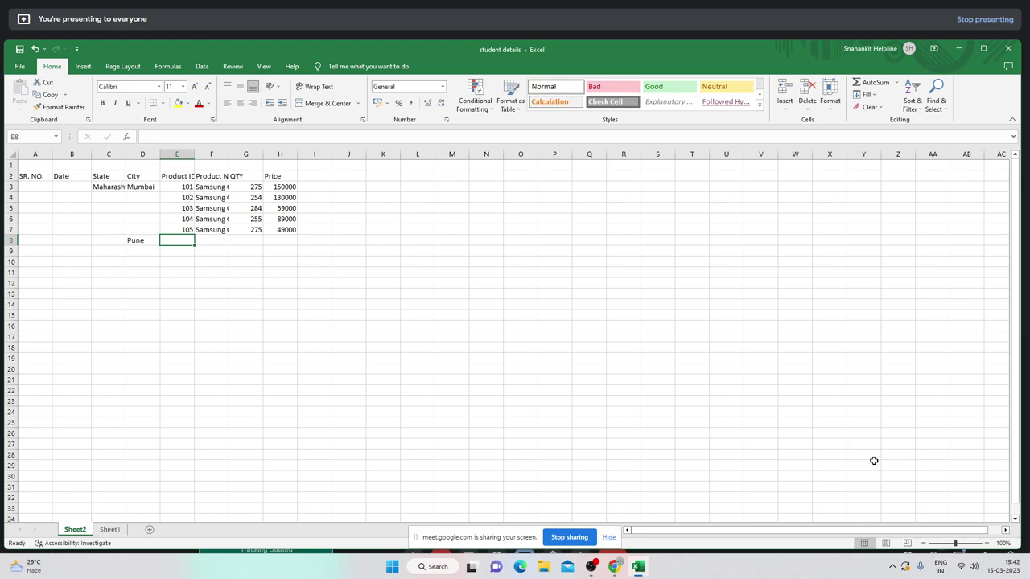
pyautogui.press('Up')
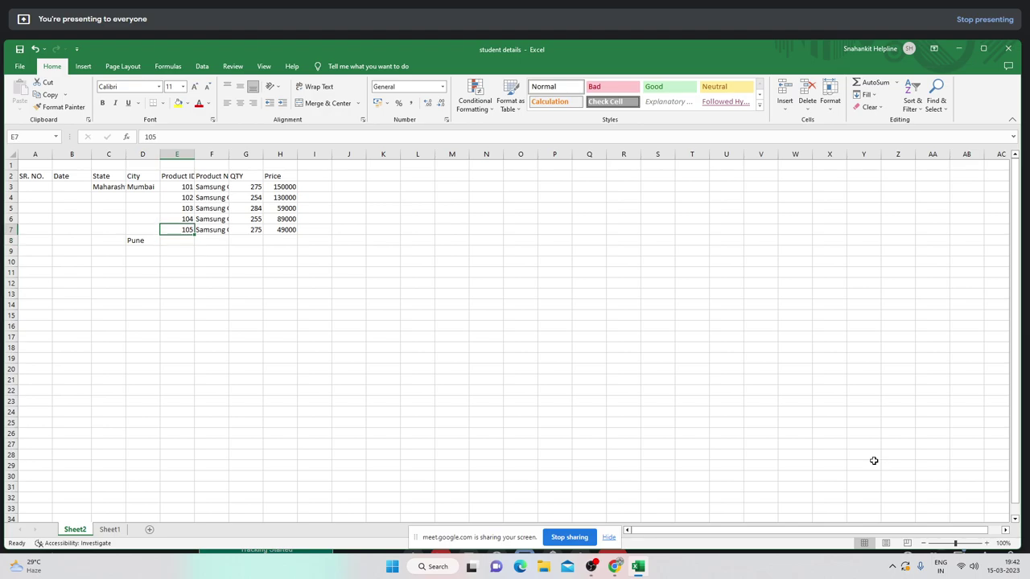
pyautogui.press('Up')
pyautogui.press('Up')
pyautogui.press('Up')
pyautogui.press('Up')
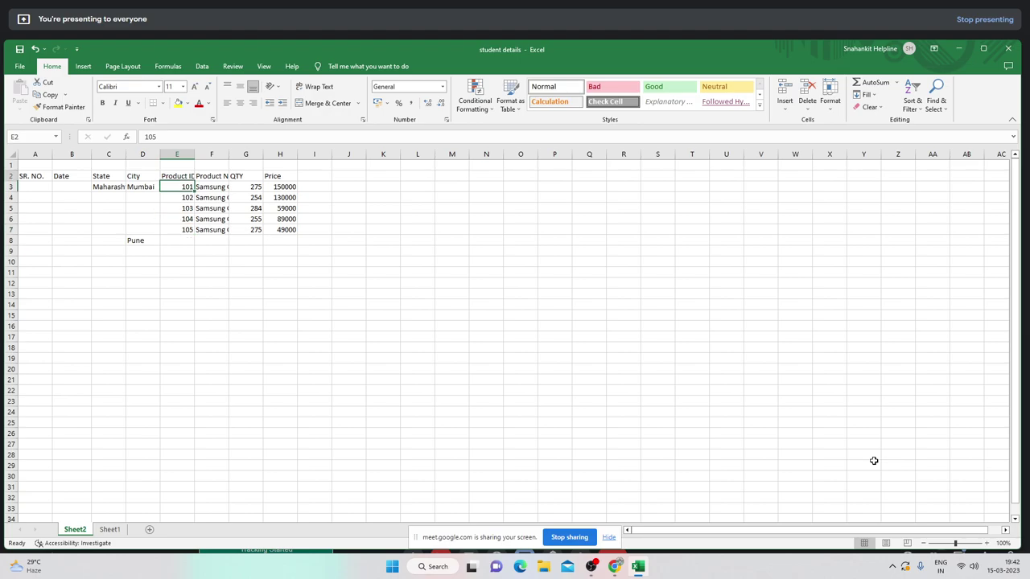
pyautogui.press('Up')
pyautogui.press('Down')
pyautogui.hotkey('shift', 'Down')
pyautogui.hotkey('shift', 'Down')
pyautogui.hotkey('shift', 'Down')
pyautogui.hotkey('shift', 'Down')
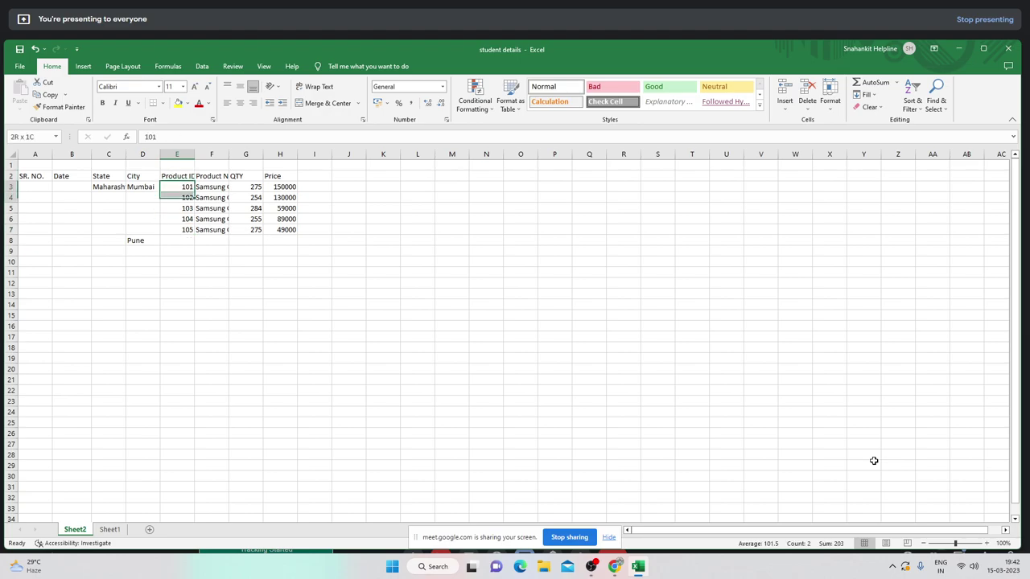
pyautogui.hotkey('ctrl', 'shift', 'Right')
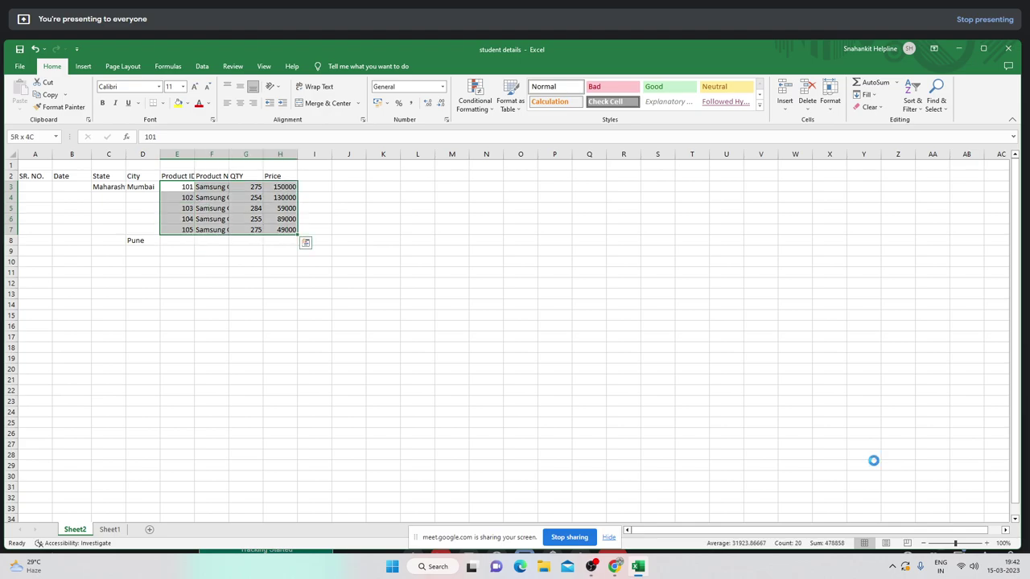
pyautogui.hotkey('ctrl', 'c')
# - Paste the copied product rows 101–105 into E8:H12 beside Pune
pyautogui.press('Down')
pyautogui.press('Down')
pyautogui.press('Down')
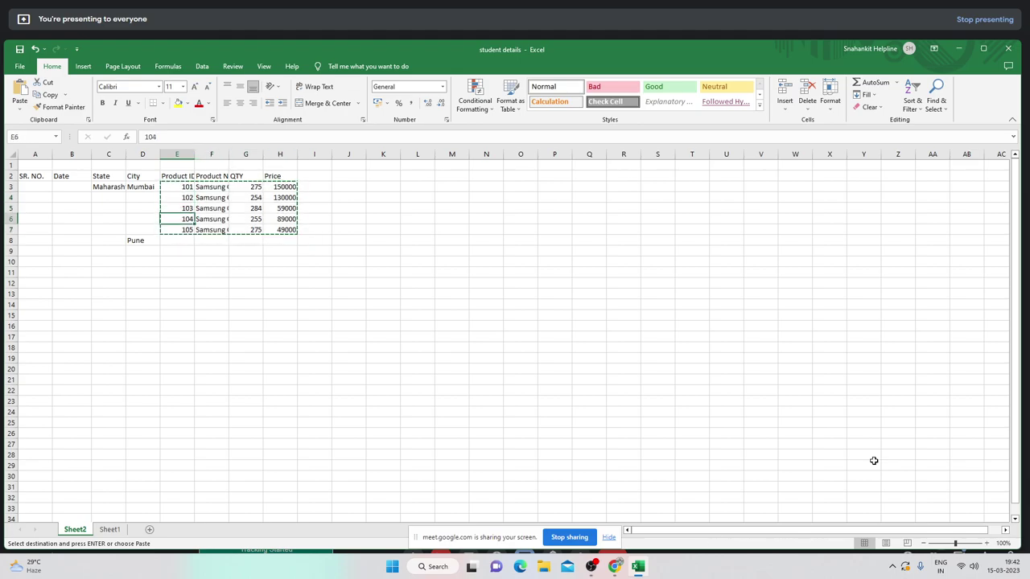
pyautogui.press('Down')
pyautogui.press('Down')
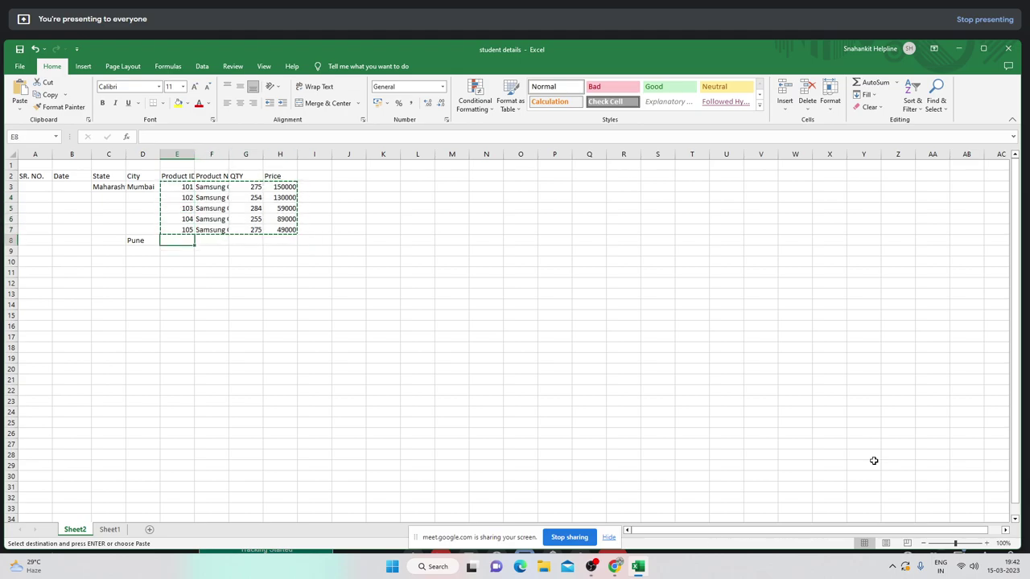
pyautogui.press('Left')
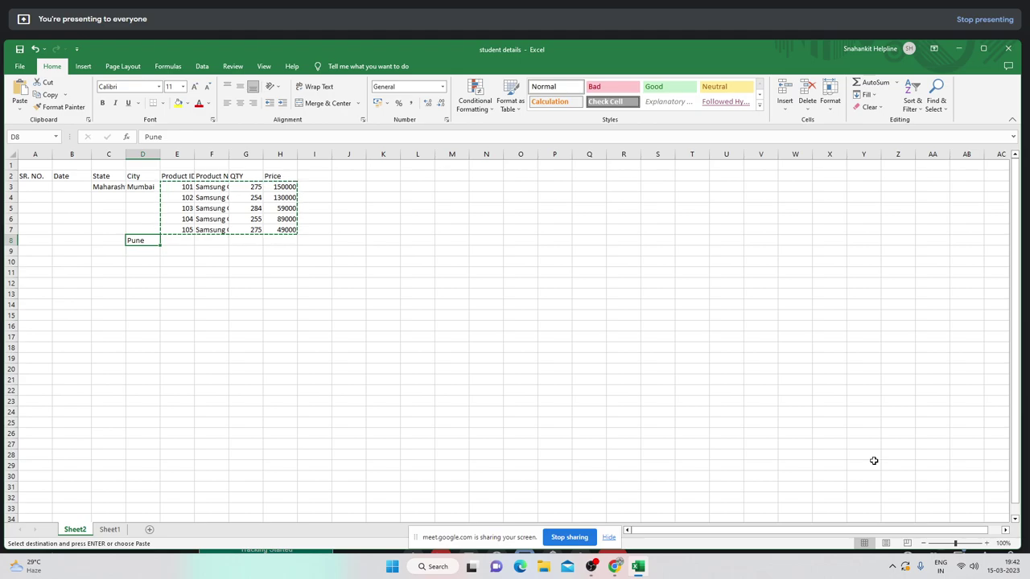
pyautogui.press('Right')
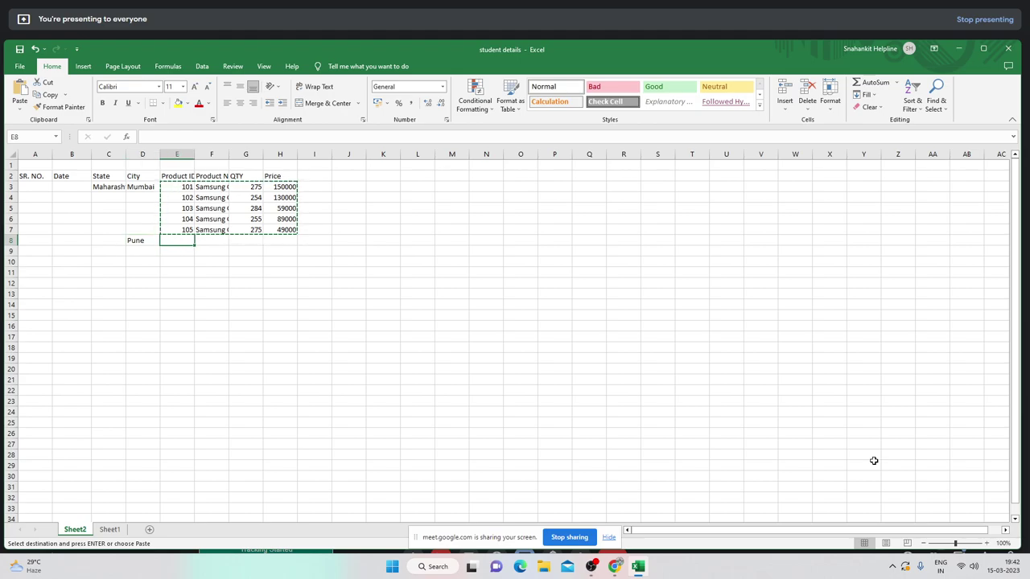
pyautogui.hotkey('ctrl', 'v')
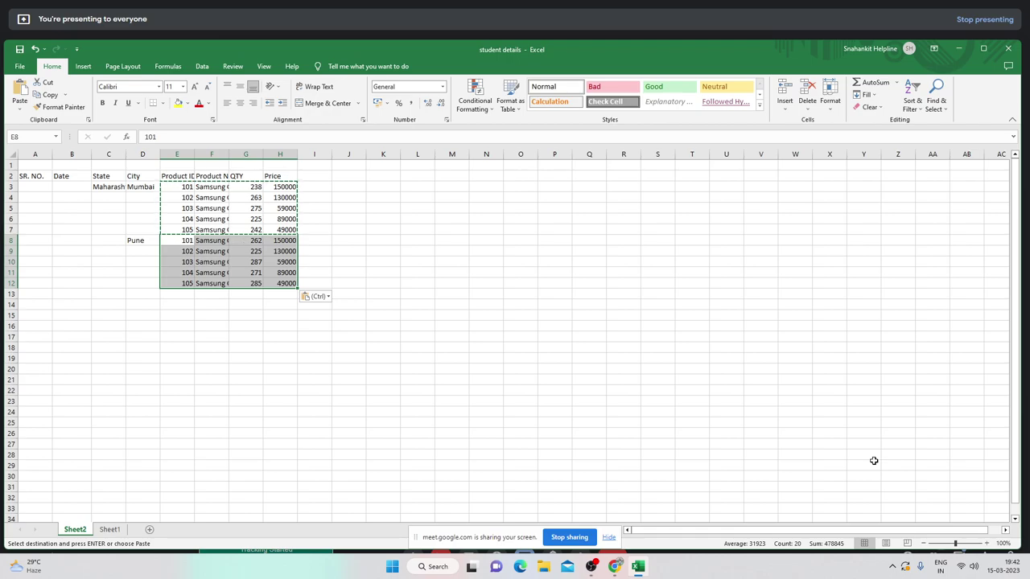
pyautogui.press('Down')
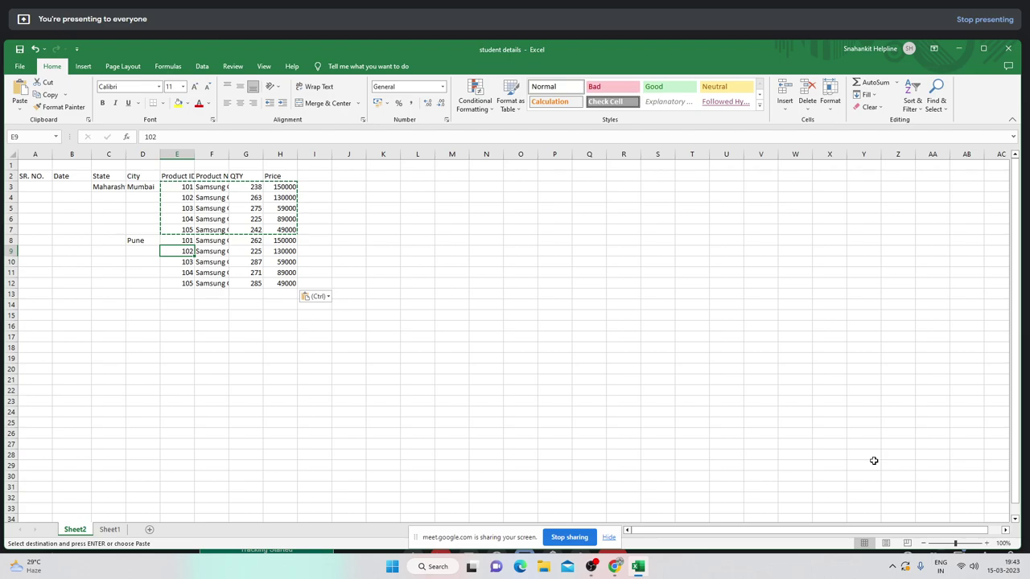
pyautogui.press('Down')
pyautogui.press('Down')
pyautogui.press('Down')
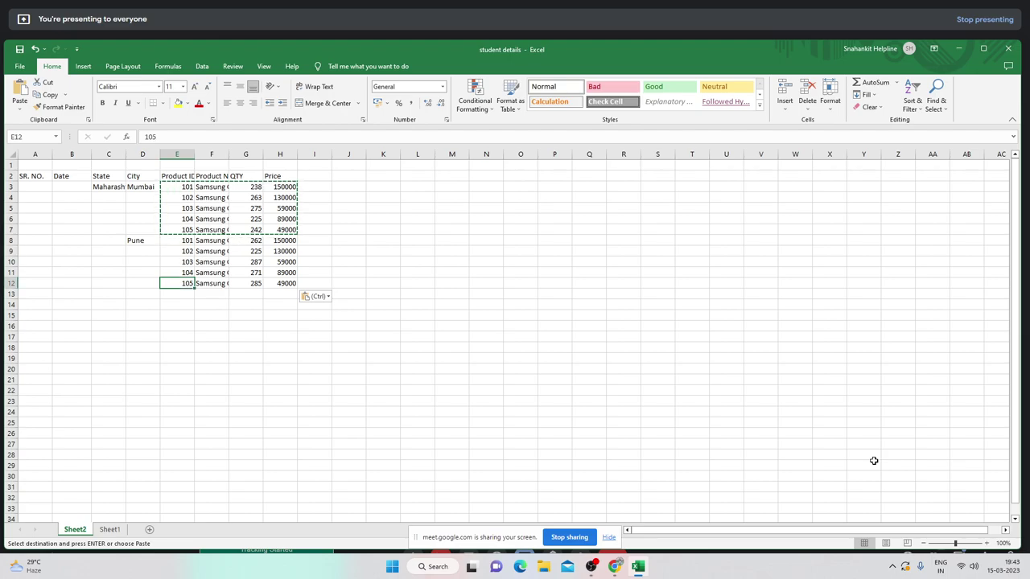
pyautogui.press('Left')
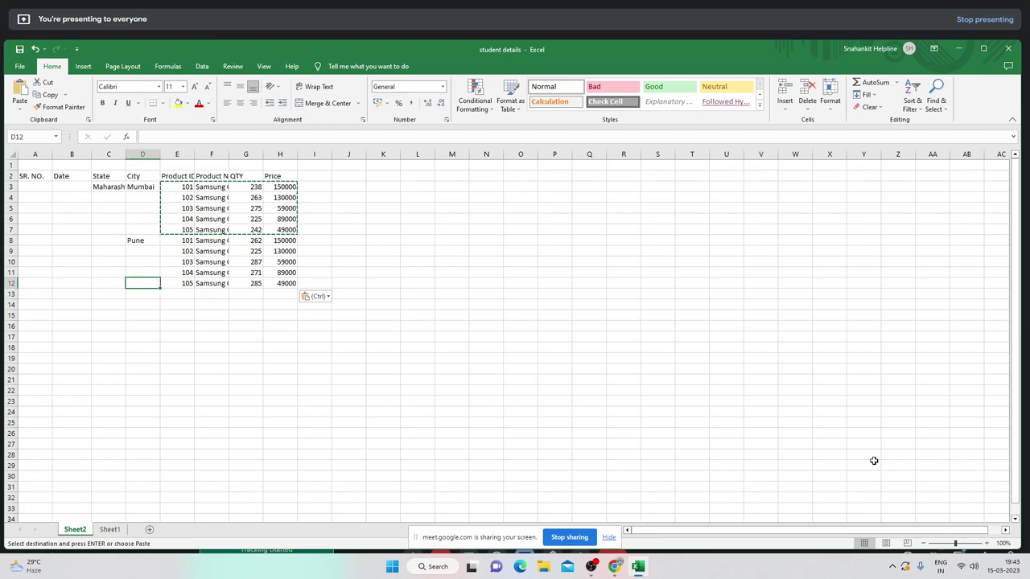
# - Clear the copy marquee and enter Nagpoor under City in D13
pyautogui.press('Down')
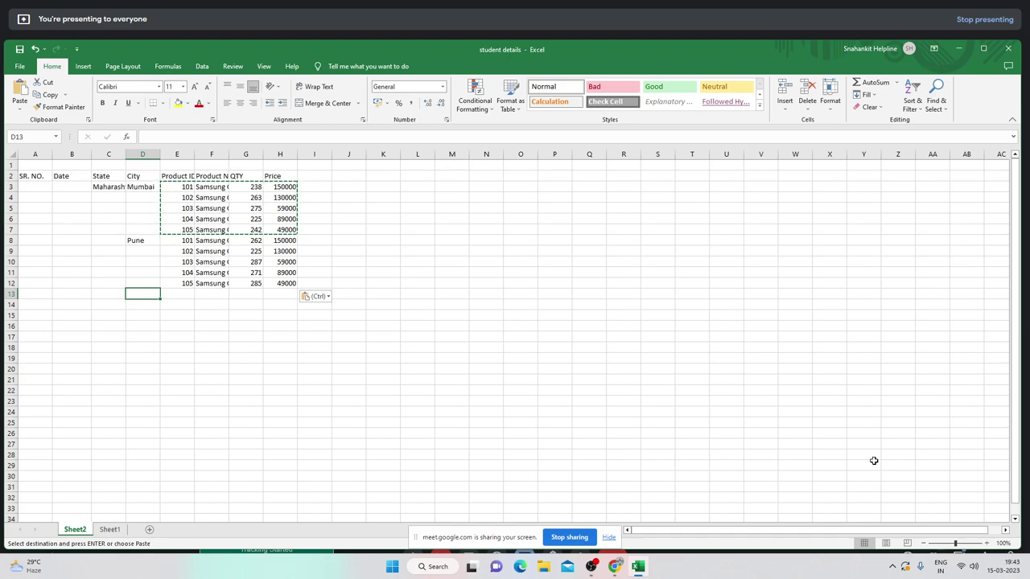
pyautogui.press('Escape')
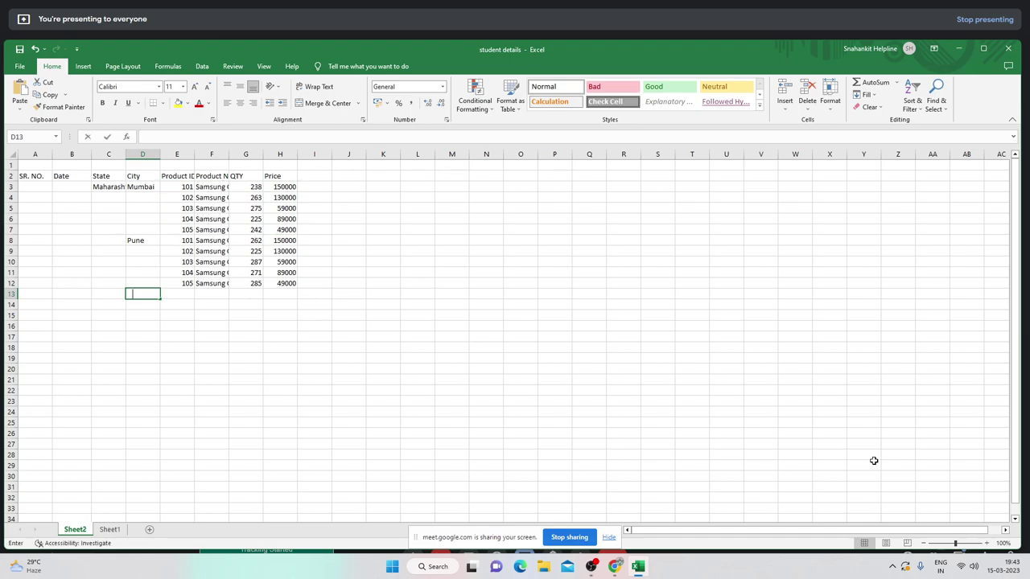
pyautogui.write('Nag')
pyautogui.write('oort')
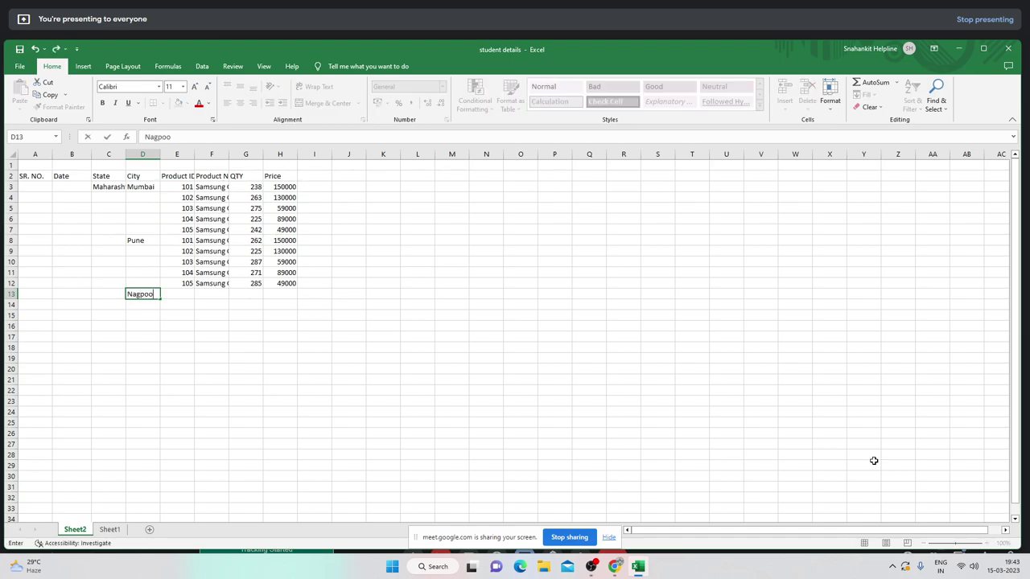
pyautogui.press('BackSpace')
pyautogui.press('BackSpace')
pyautogui.write('r')
pyautogui.press('Return')
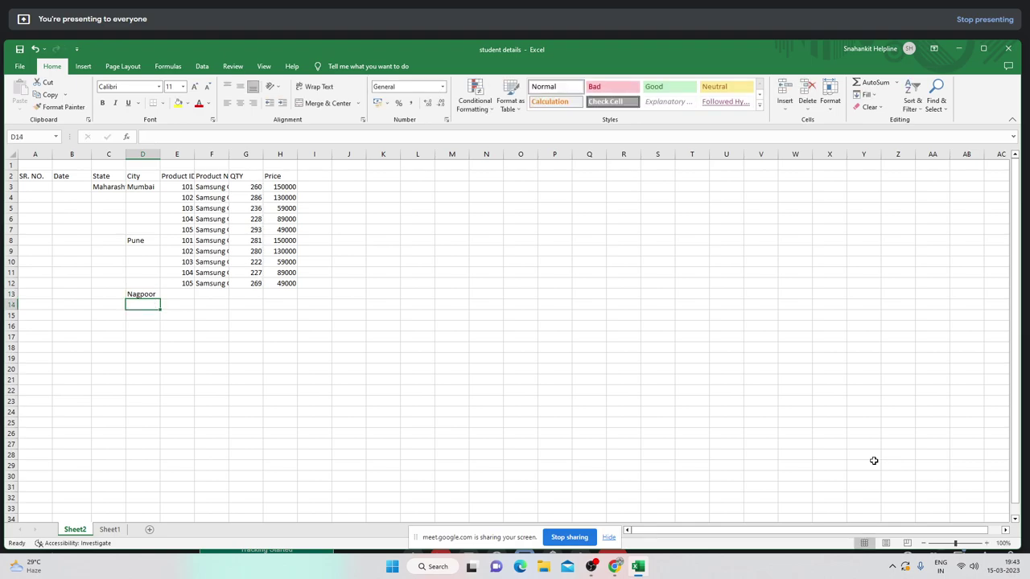
pyautogui.press('Return')
pyautogui.press('Return')
pyautogui.press('Return')
pyautogui.press('Return')
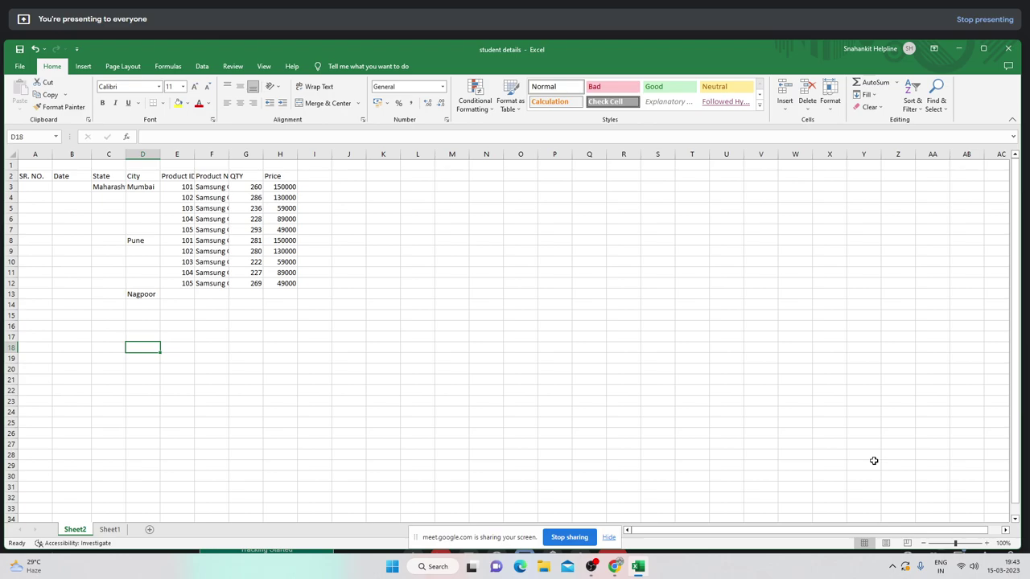
# - Enter Ahemadabad in D18 and Surat in D23 under City
pyautogui.write('Ahem')
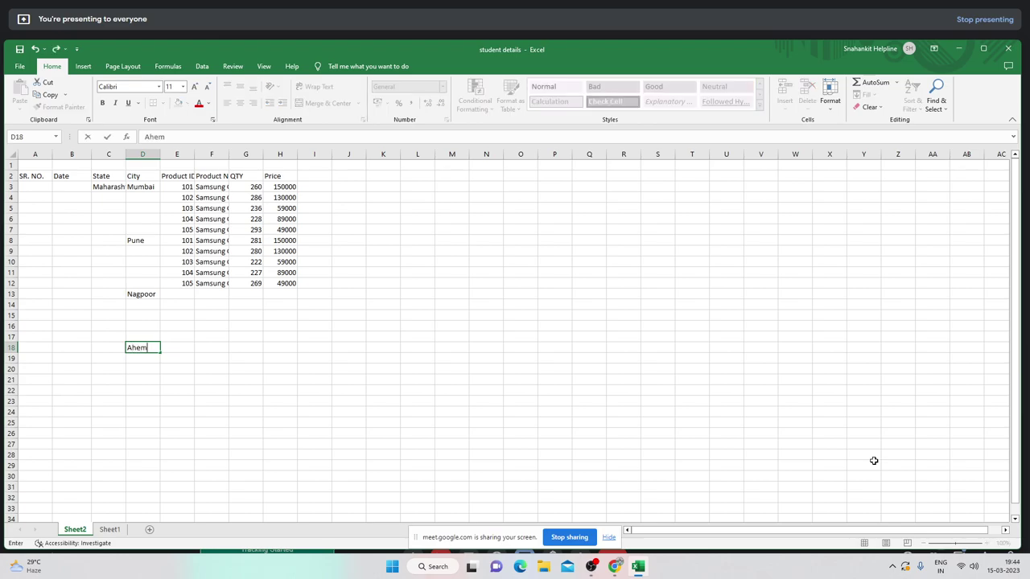
pyautogui.write('adabad')
pyautogui.press('Return')
pyautogui.press('Return')
pyautogui.press('Return')
pyautogui.press('Return')
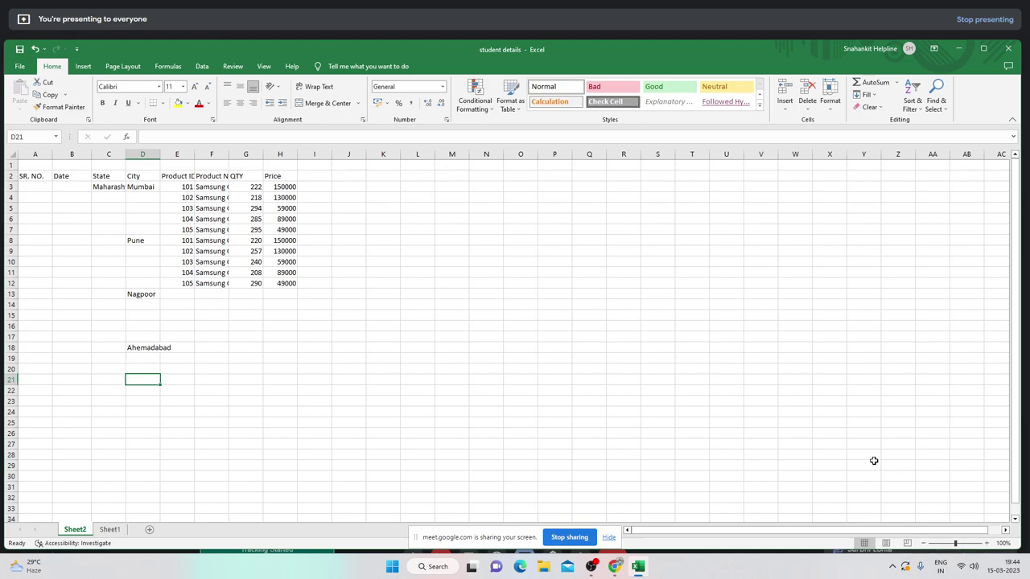
pyautogui.press('Return')
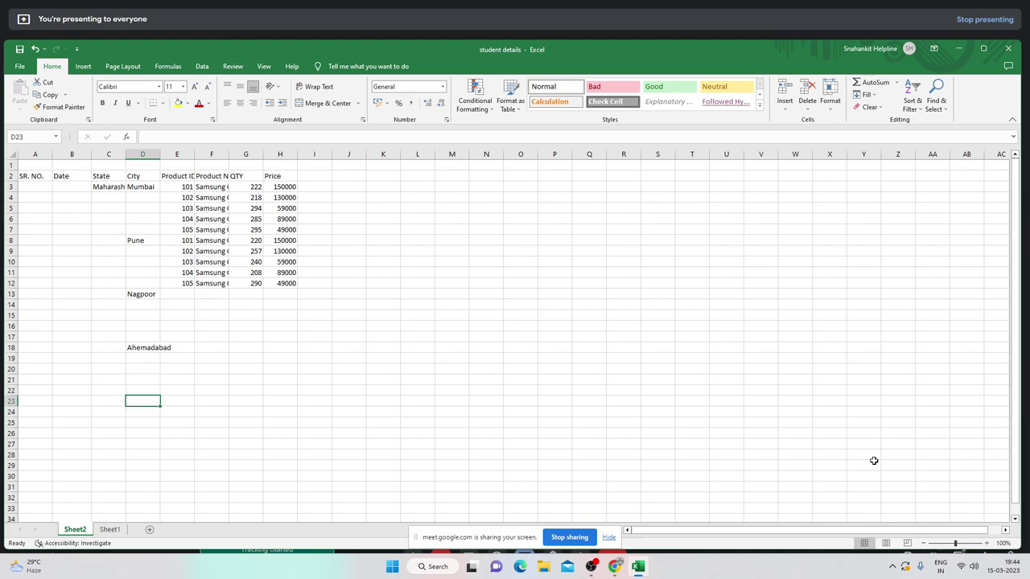
pyautogui.write('S')
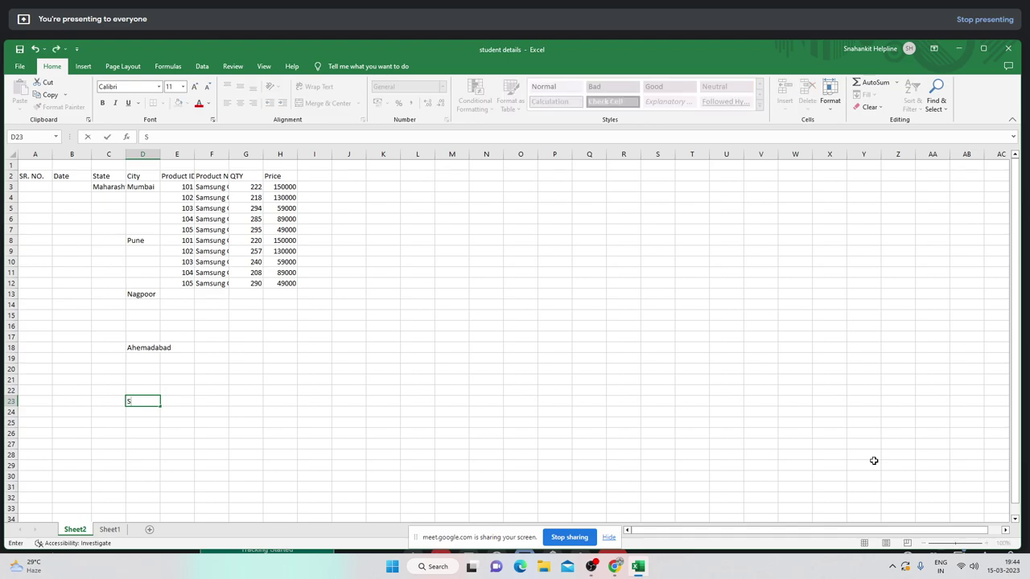
pyautogui.write('urat')
pyautogui.press('Return')
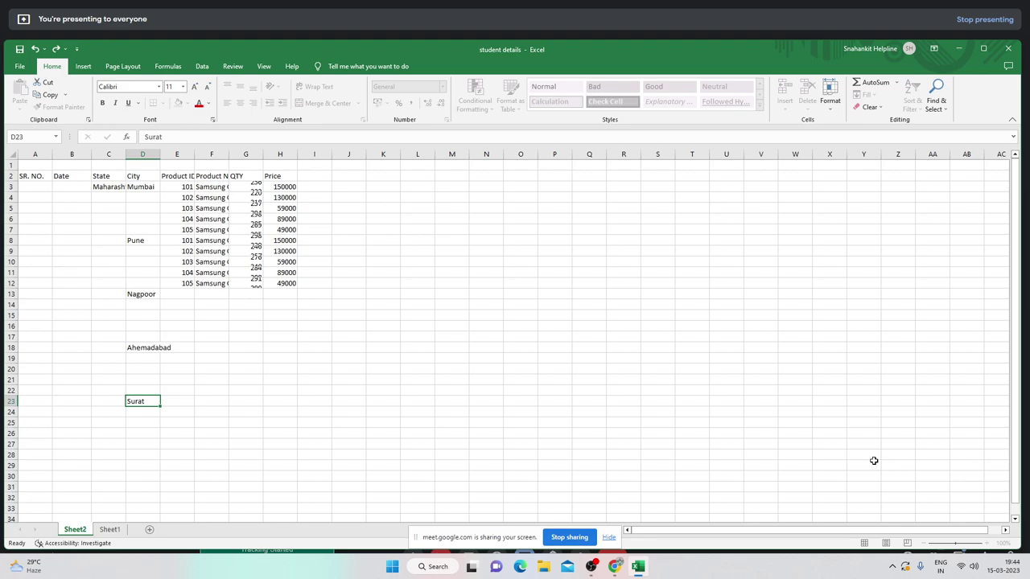
# - Enter Gandhinagar in D28 under City
pyautogui.press('Up')
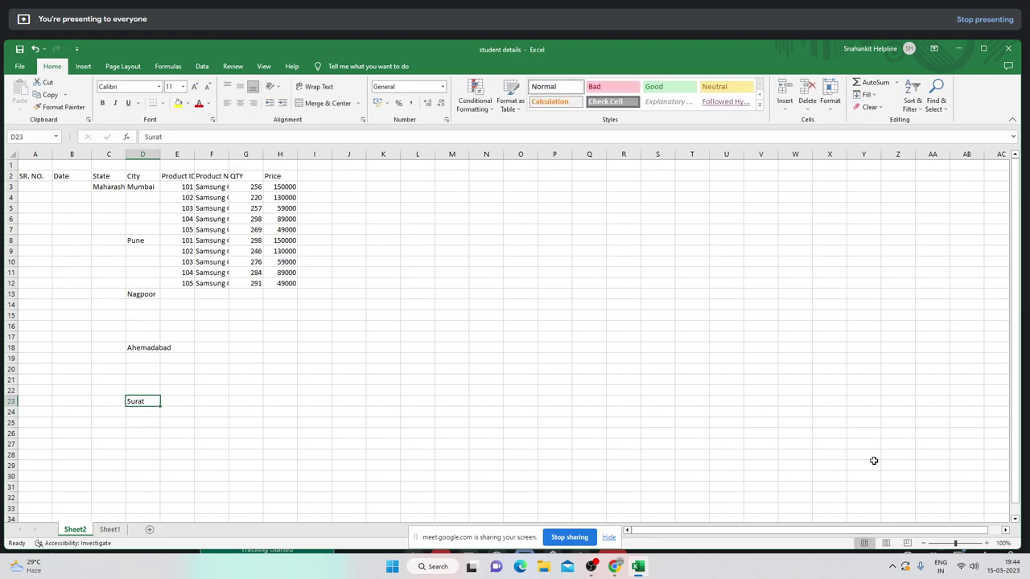
pyautogui.press('Up')
pyautogui.press('Down')
pyautogui.press('Down')
pyautogui.press('Down')
pyautogui.press('Down')
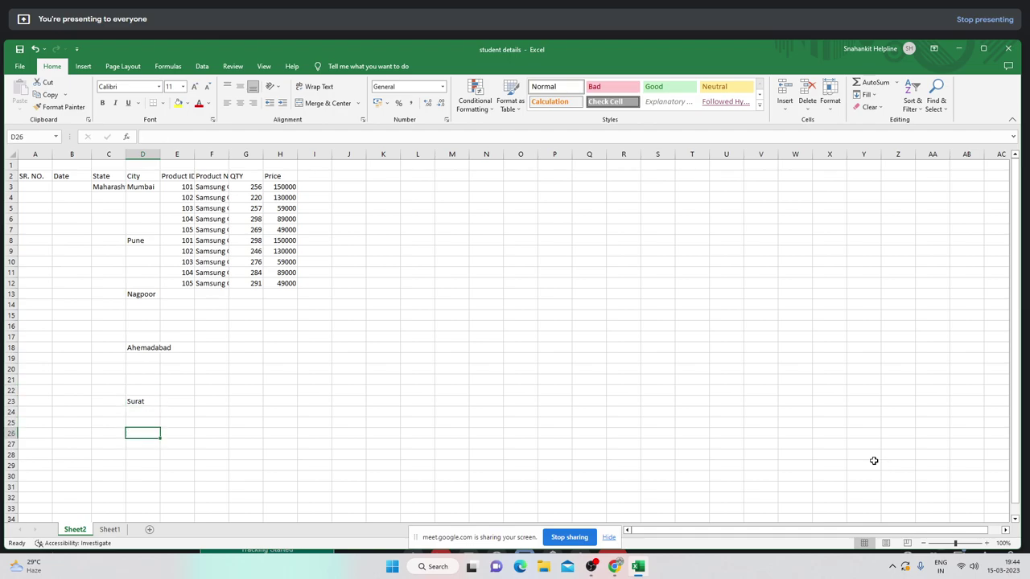
pyautogui.press('Down')
pyautogui.press('Down')
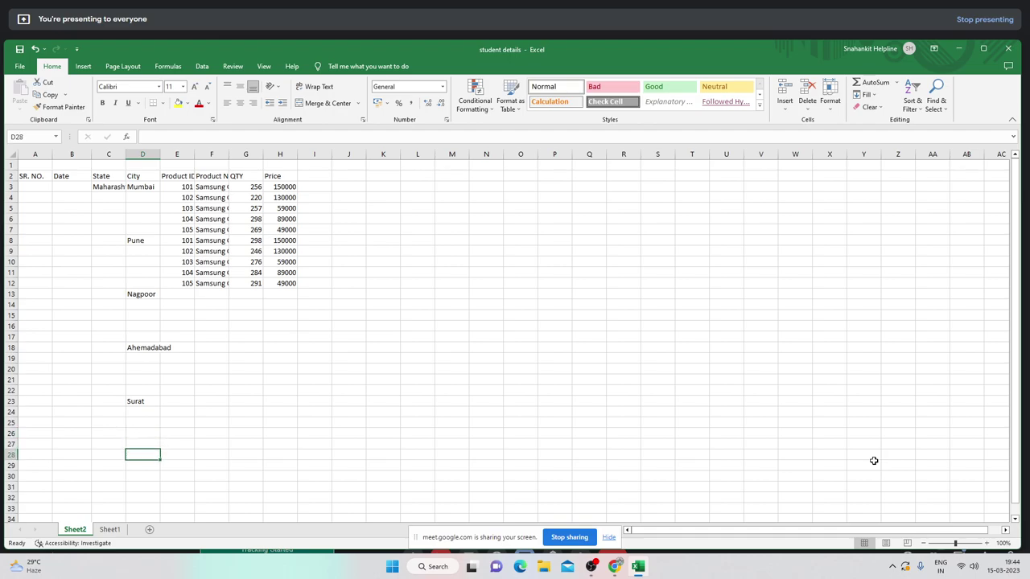
pyautogui.write('G')
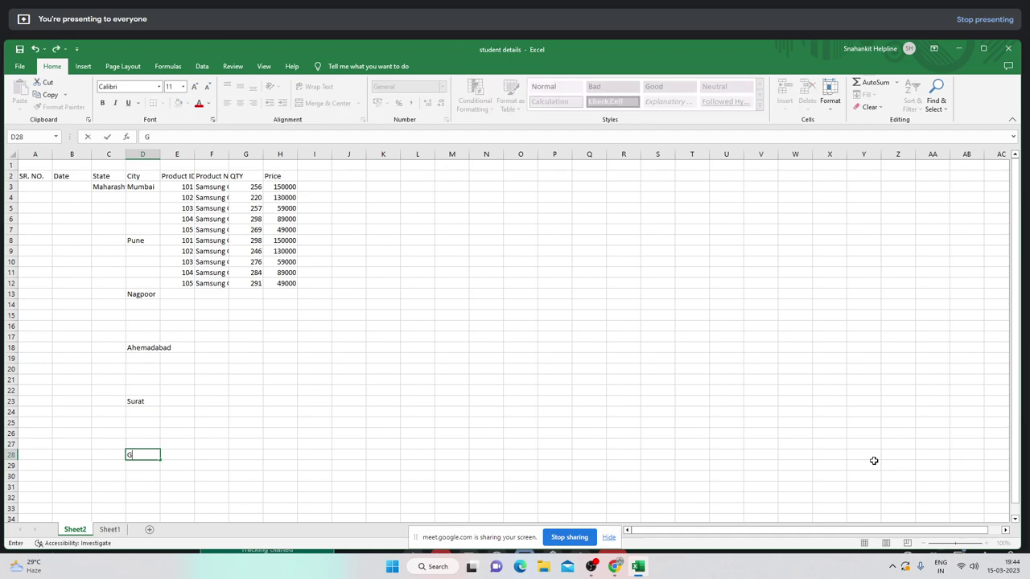
pyautogui.write('andhinagar')
pyautogui.press('Up')
pyautogui.press('Up')
pyautogui.press('Up')
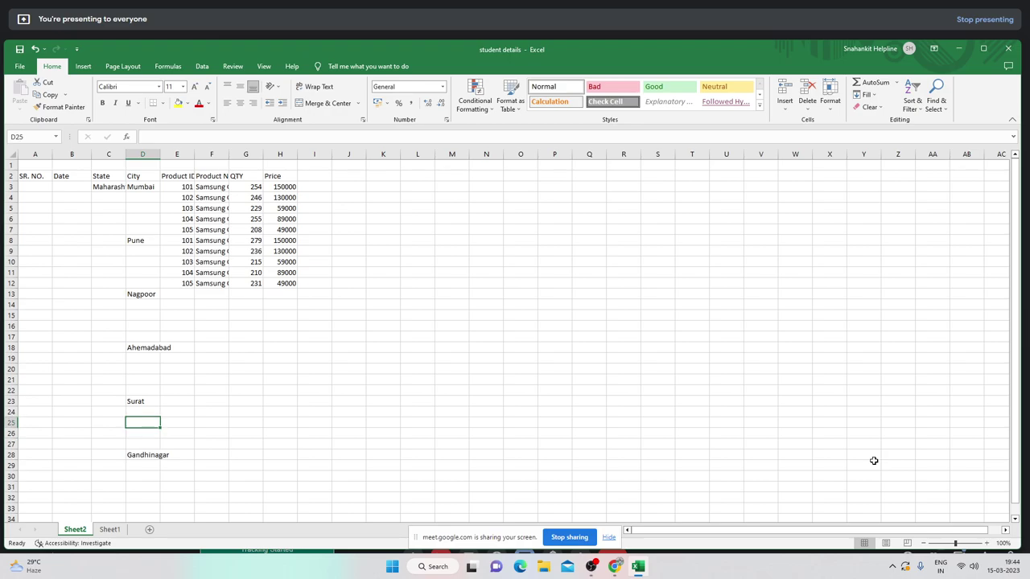
pyautogui.press('Up')
pyautogui.press('Up')
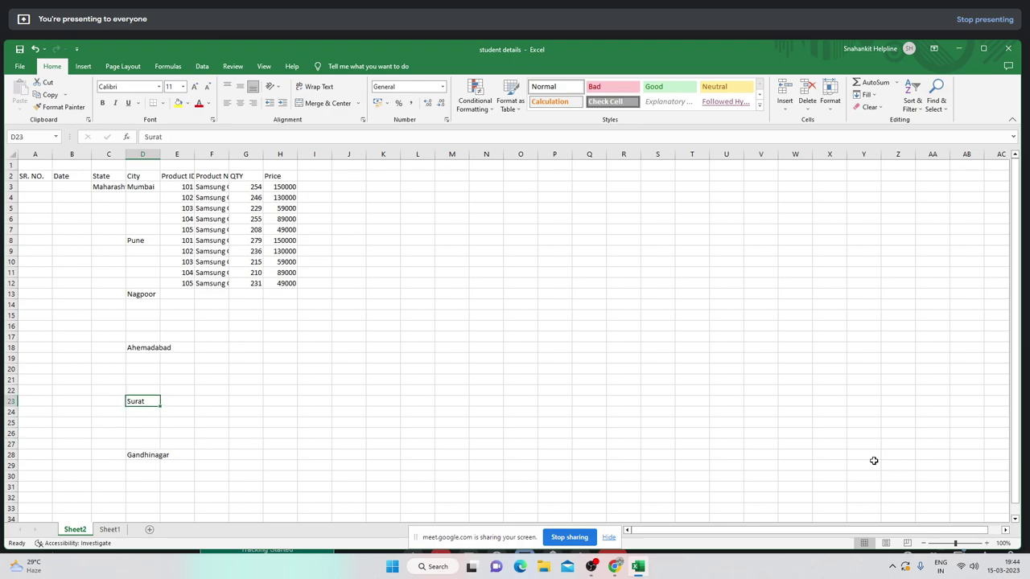
pyautogui.press('Up')
pyautogui.press('Up')
pyautogui.press('Up')
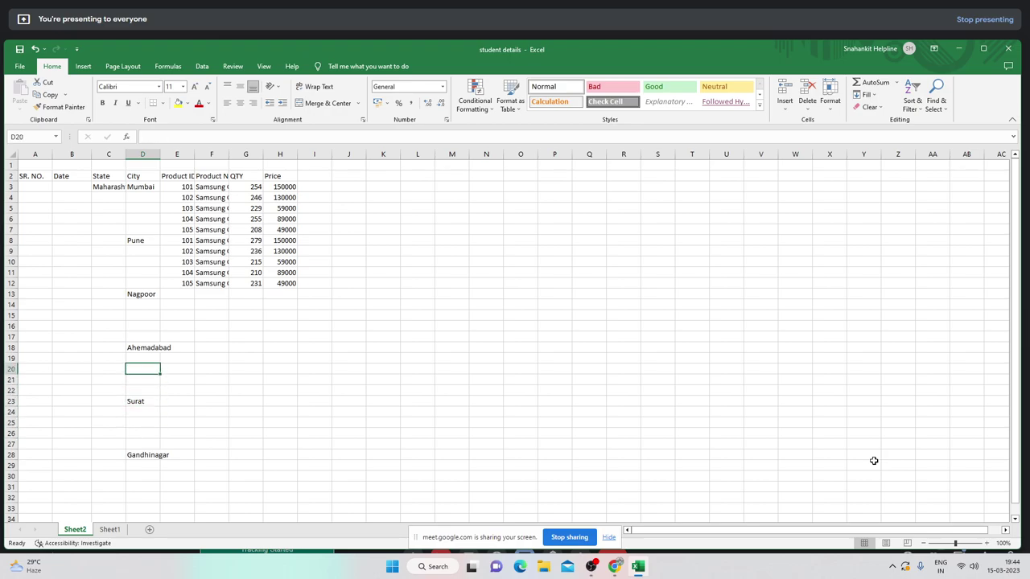
pyautogui.press('Up')
pyautogui.press('Up')
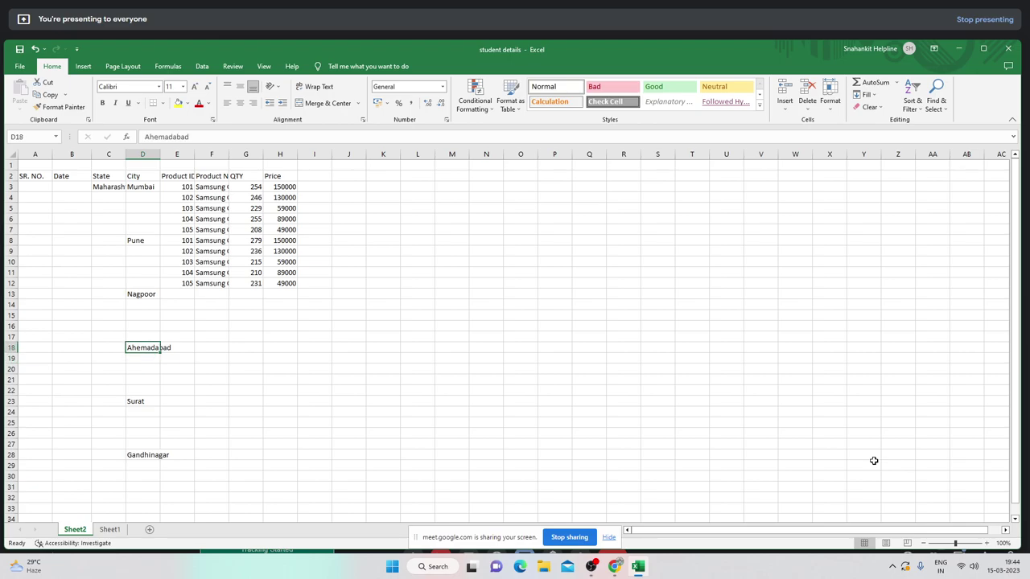
pyautogui.press('Left')
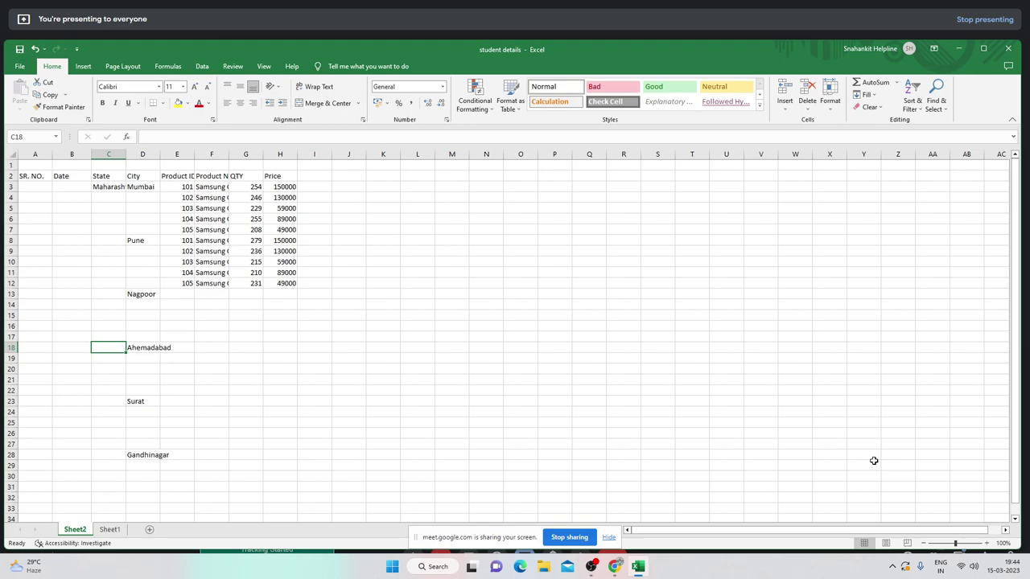
# - Enter Gujrat as the State in C18, then start selecting the Pune product row from E8
pyautogui.write('Gu')
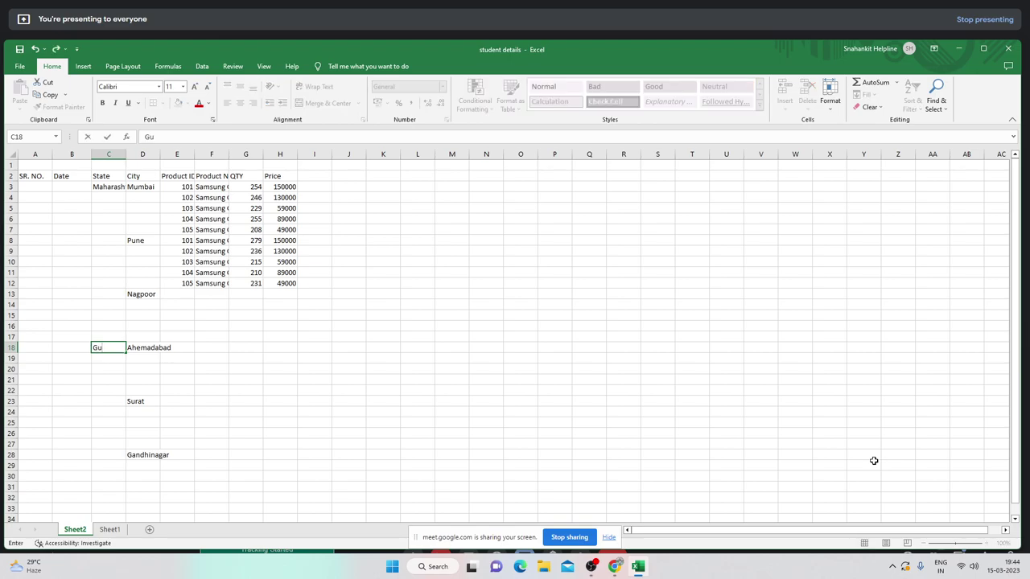
pyautogui.write('jrat')
pyautogui.press('Tab')
pyautogui.press('Tab')
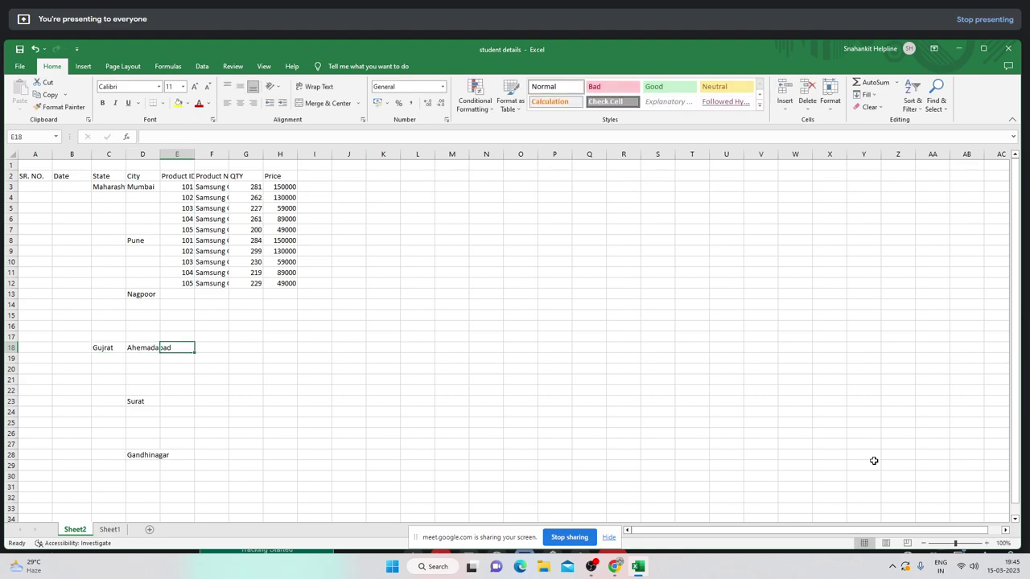
pyautogui.press('Up')
pyautogui.press('Up')
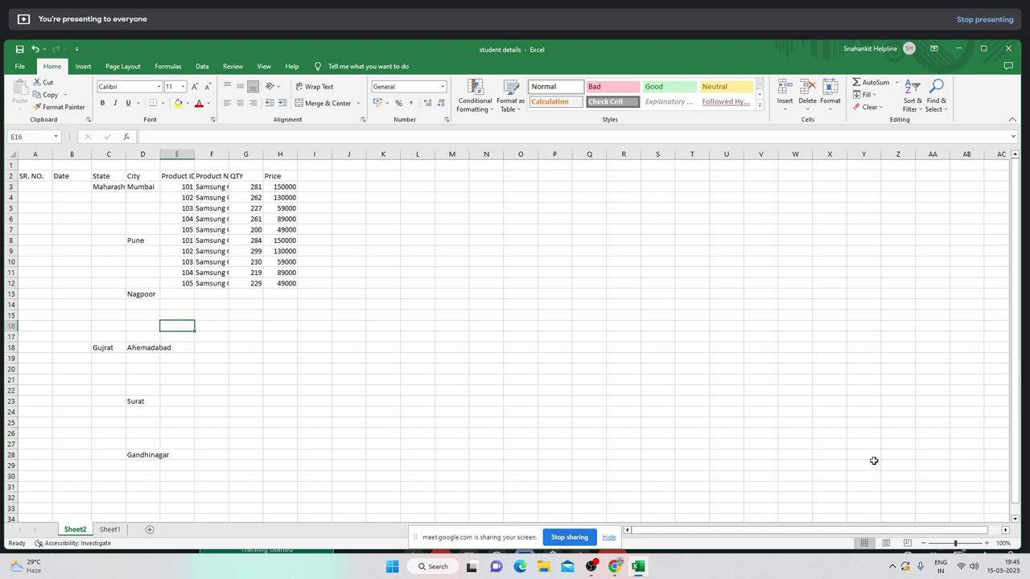
pyautogui.press('Up')
pyautogui.press('Up')
pyautogui.press('Up')
pyautogui.press('Up')
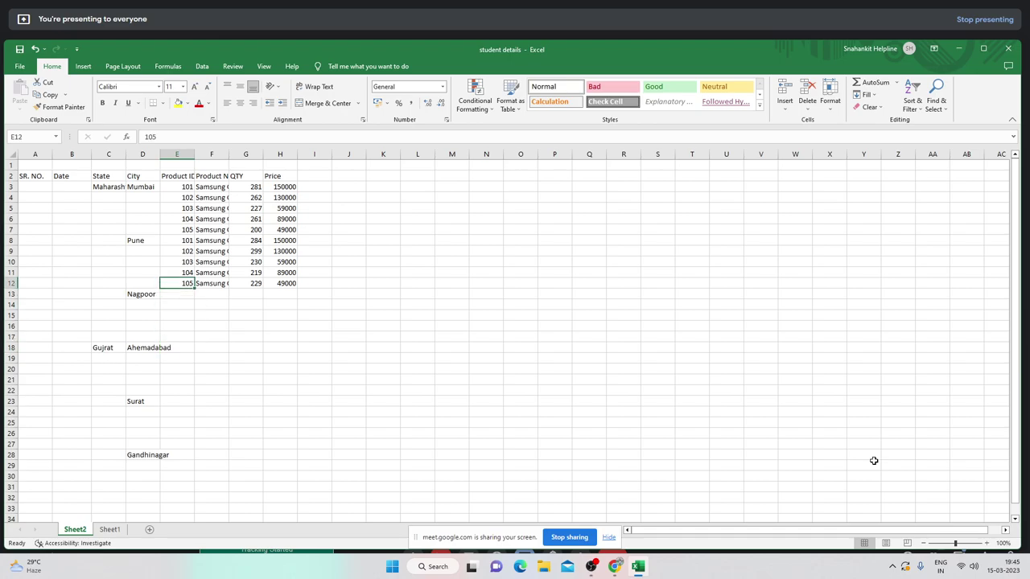
pyautogui.press('Up')
pyautogui.press('Up')
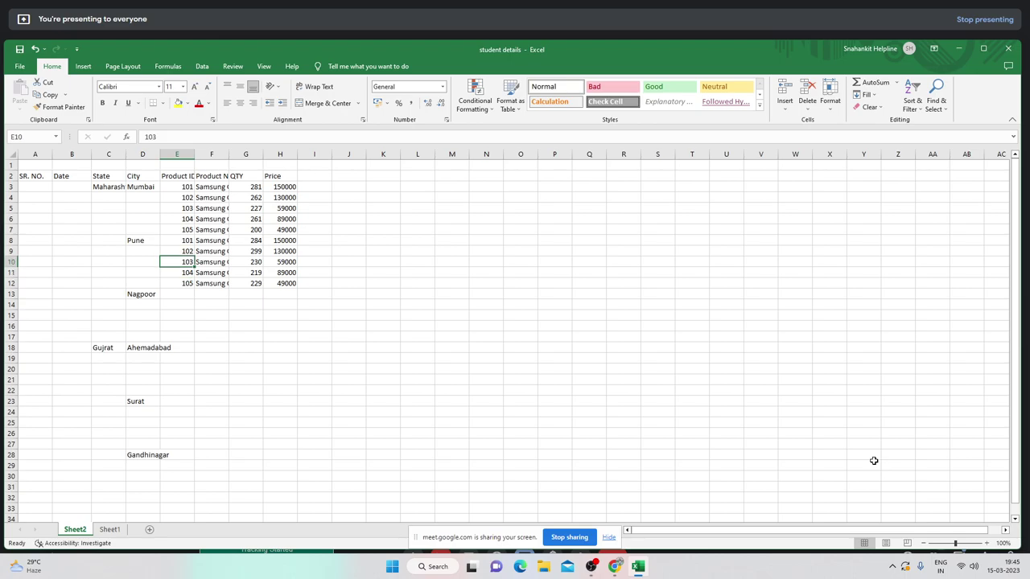
pyautogui.press('Up')
pyautogui.press('Up')
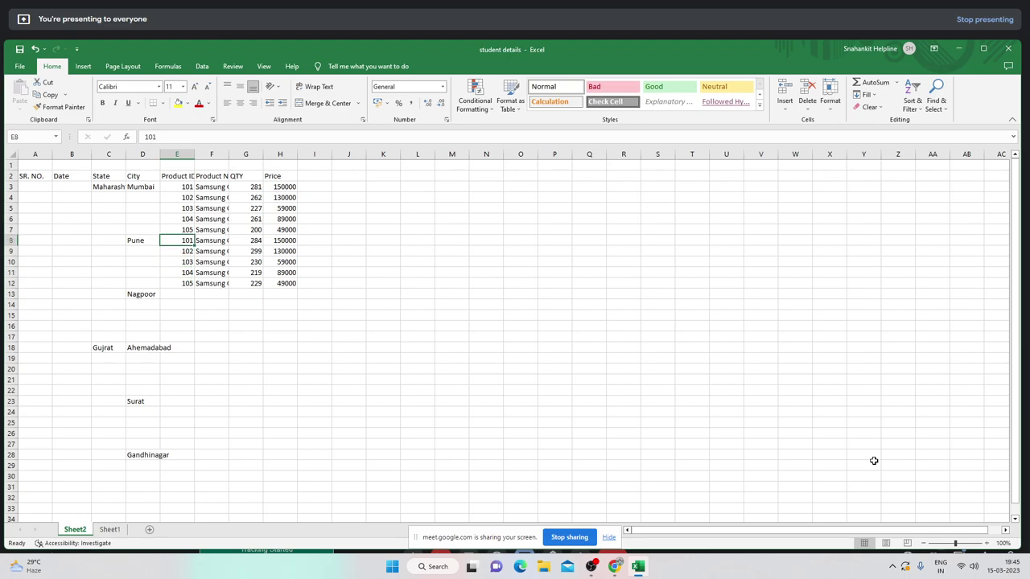
pyautogui.press('Up')
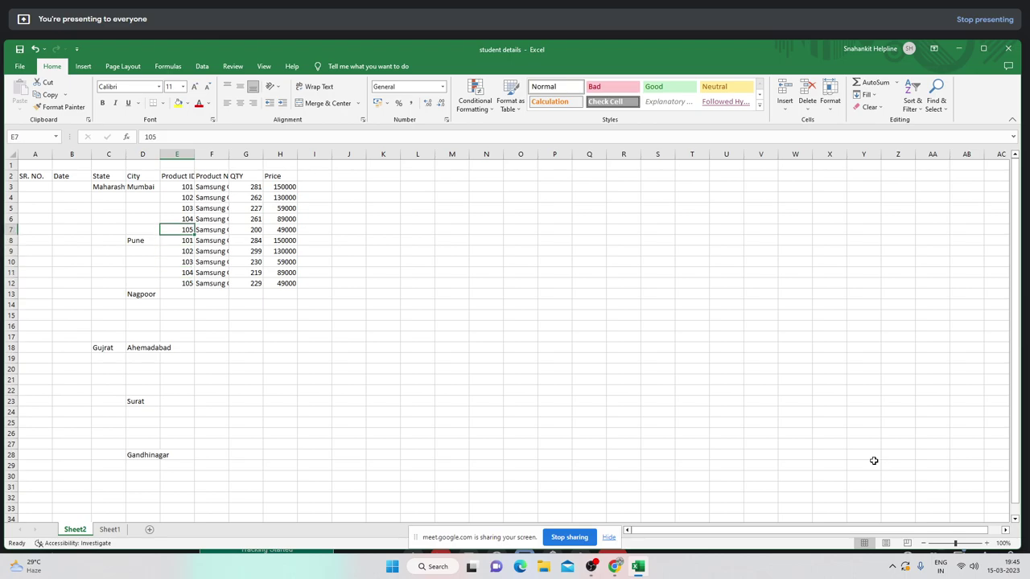
pyautogui.press('Down')
pyautogui.hotkey('shift', 'Right')
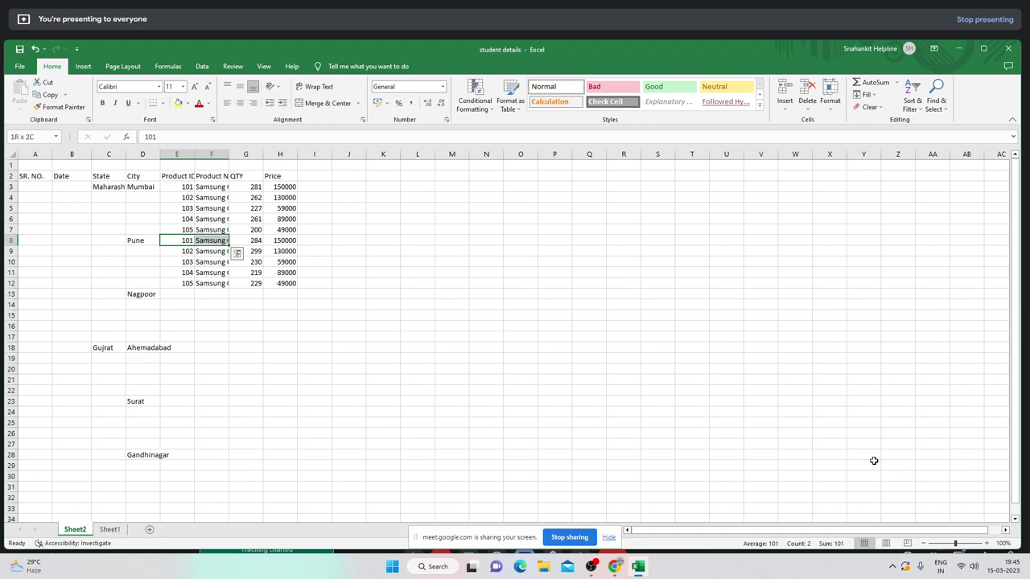
# - Copy the Pune product block E8:H12 and bring up the Go To dialog
pyautogui.hotkey('shift', 'Right')
pyautogui.hotkey('shift', 'Right')
pyautogui.hotkey('ctrl', 'shift', 'Down')
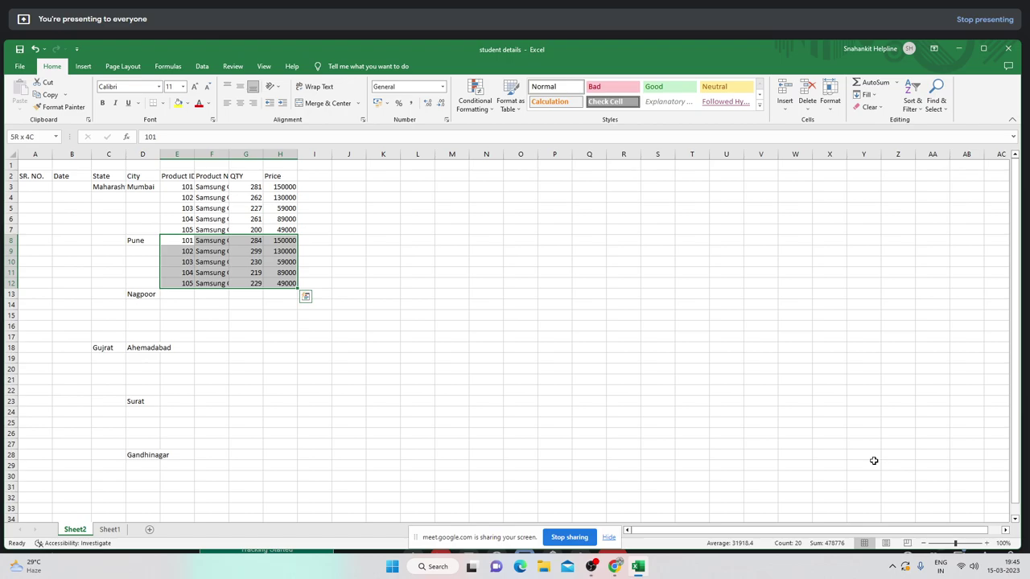
pyautogui.hotkey('ctrl', 'c')
pyautogui.press('Down')
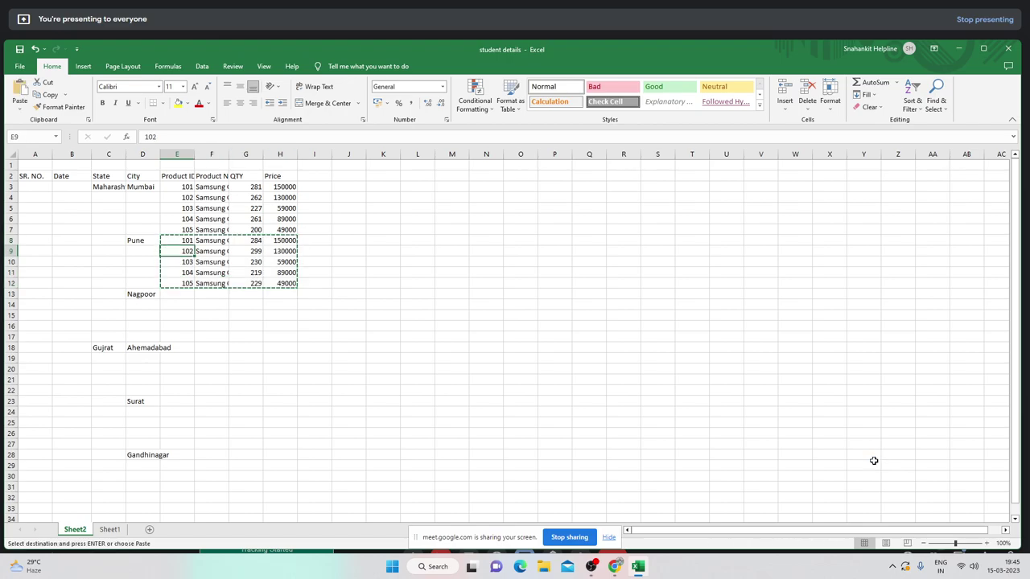
pyautogui.press('Down')
pyautogui.press('Down')
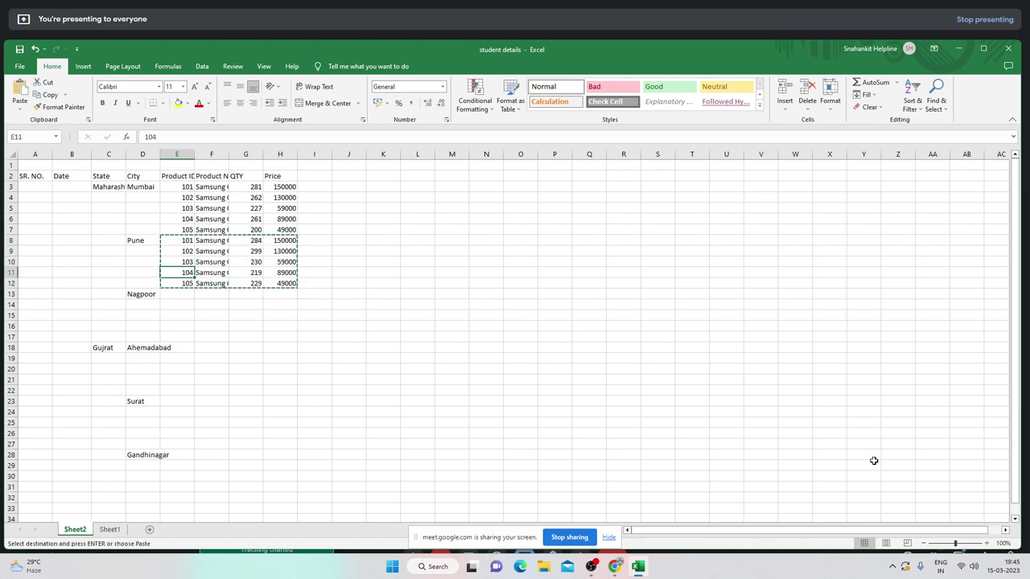
pyautogui.press('Down')
pyautogui.press('Down')
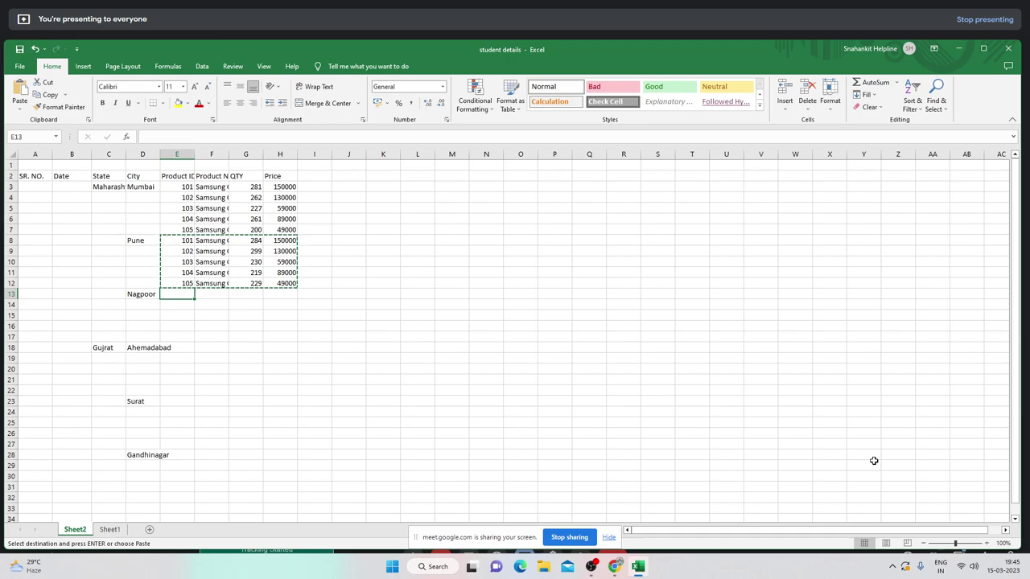
pyautogui.hotkey('ctrl', 'g')
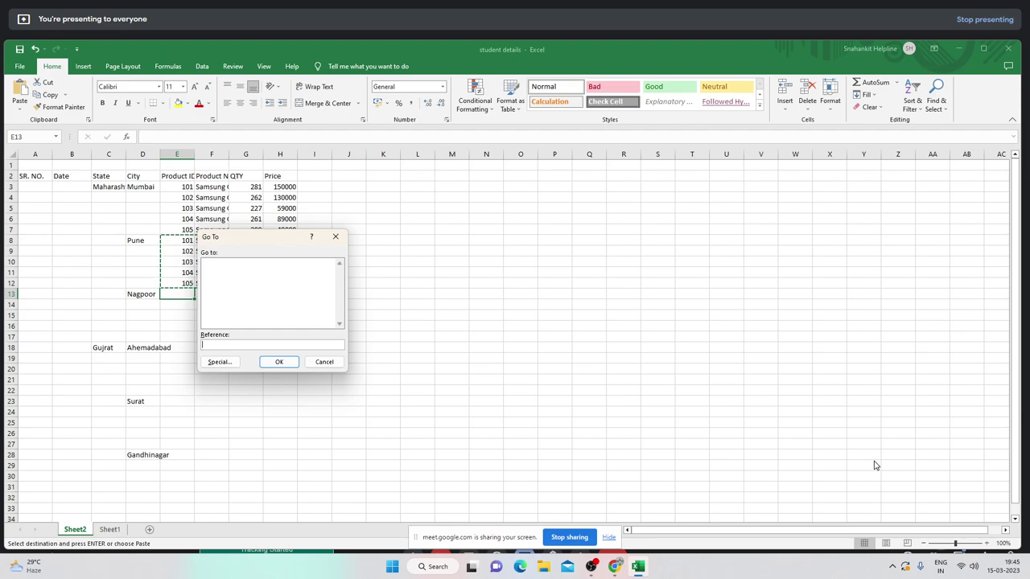
# - Select E13:H32 via Go To and paste the product block there for the remaining cities
pyautogui.write('e13:h32')
pyautogui.press('Return')
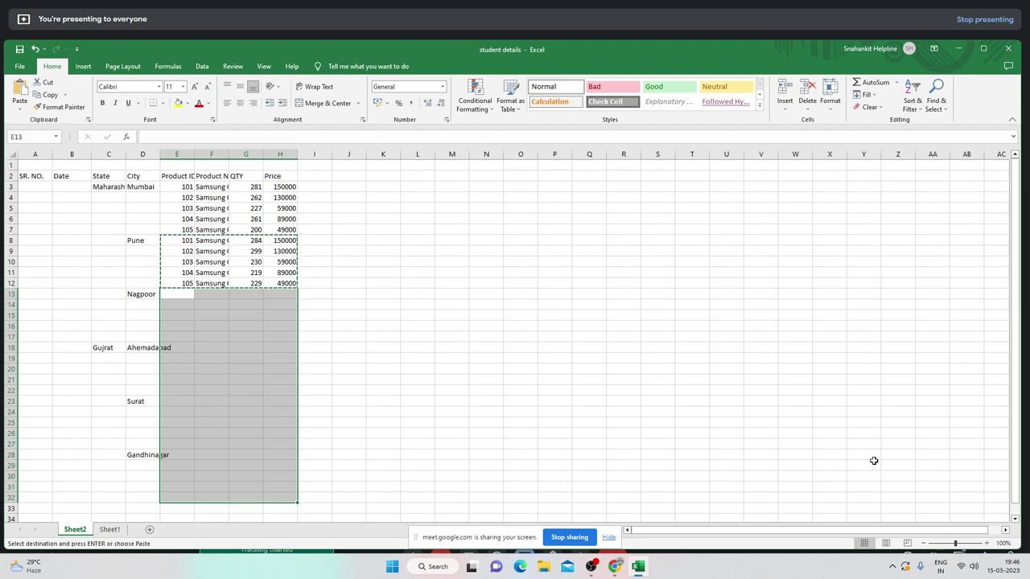
pyautogui.hotkey('ctrl', 'v')
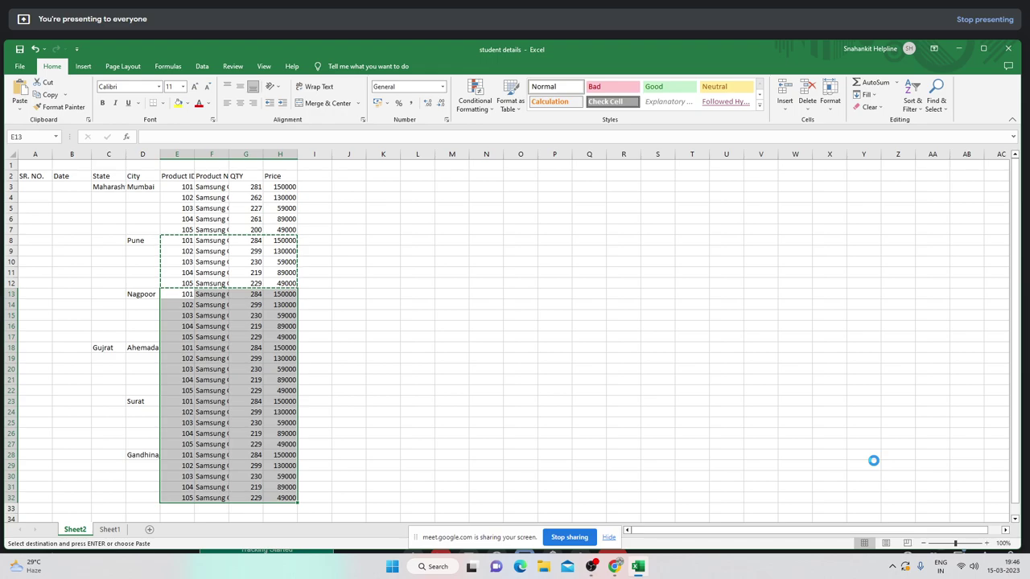
pyautogui.press('Return')
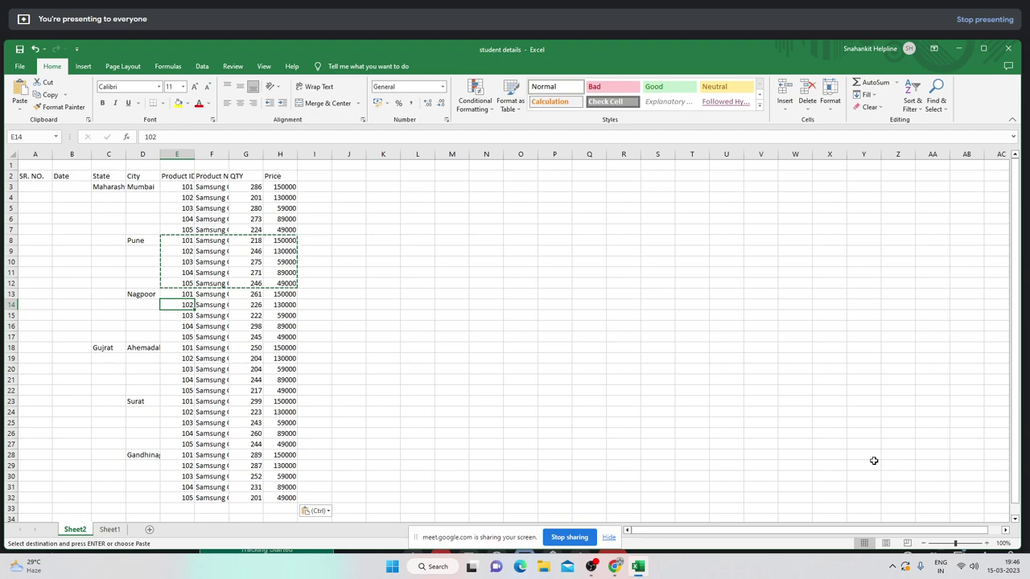
pyautogui.press('Down')
pyautogui.press('Down')
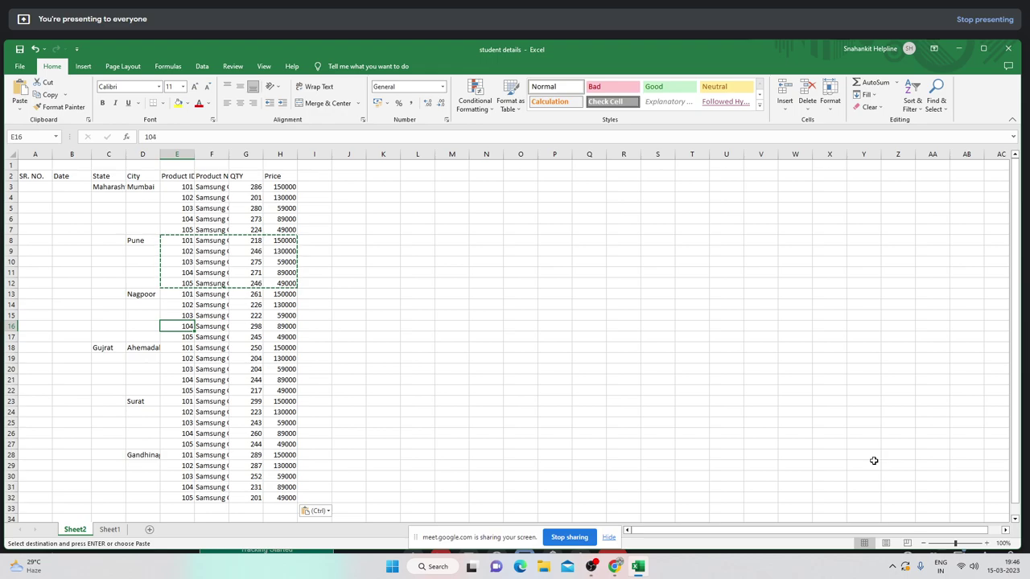
pyautogui.press('Down')
pyautogui.press('Down')
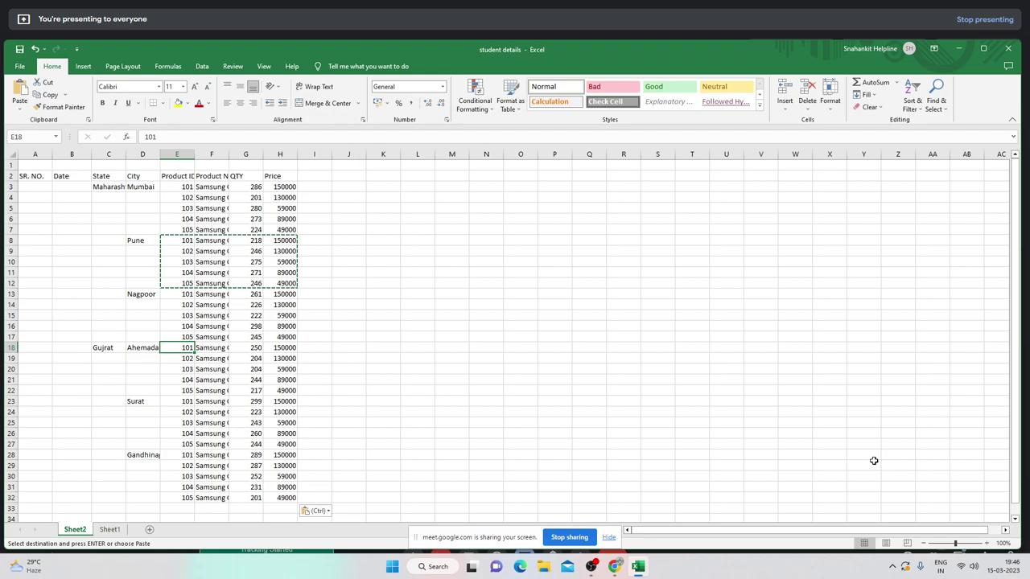
pyautogui.press('Left')
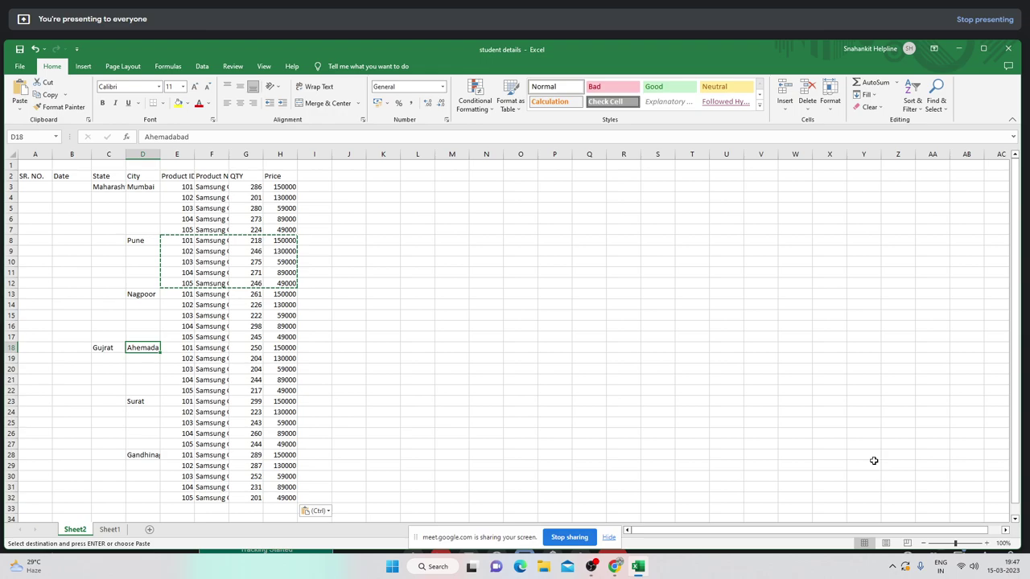
# - Enter =TODAY() in B3 so the first Date reads 15-03-2023
pyautogui.press('Left')
pyautogui.press('Left')
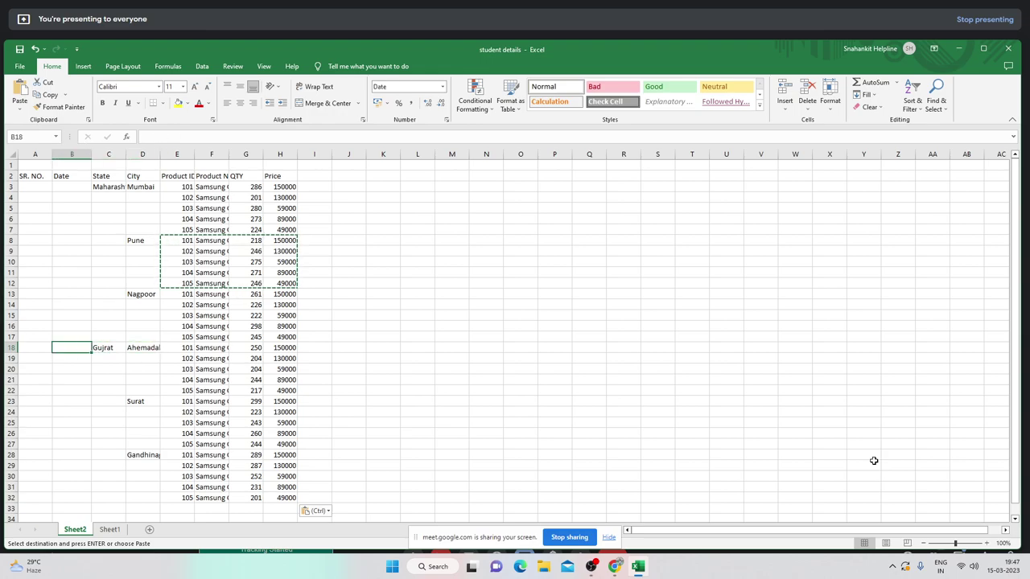
pyautogui.hotkey('ctrl', 'Up')
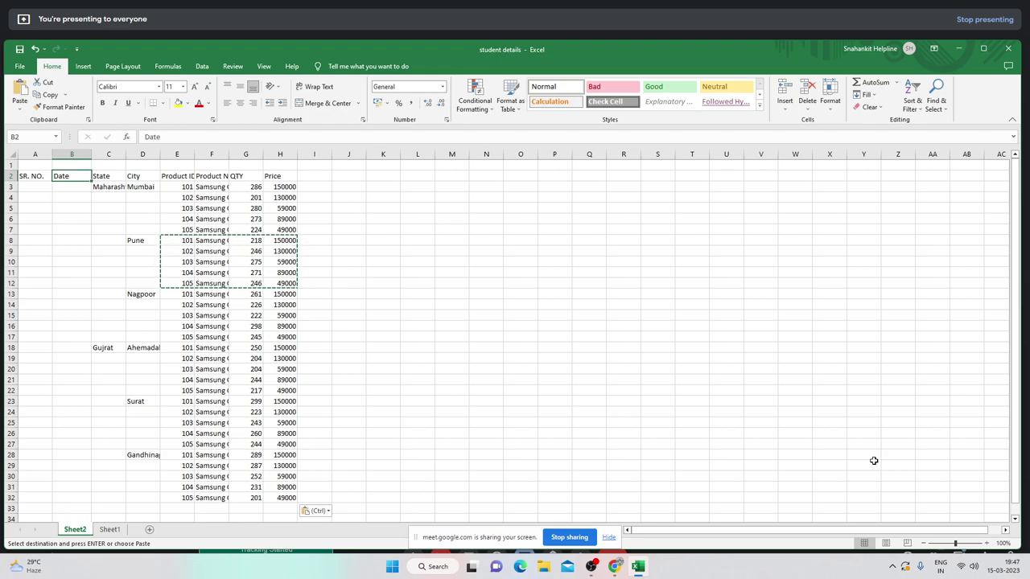
pyautogui.press('Down')
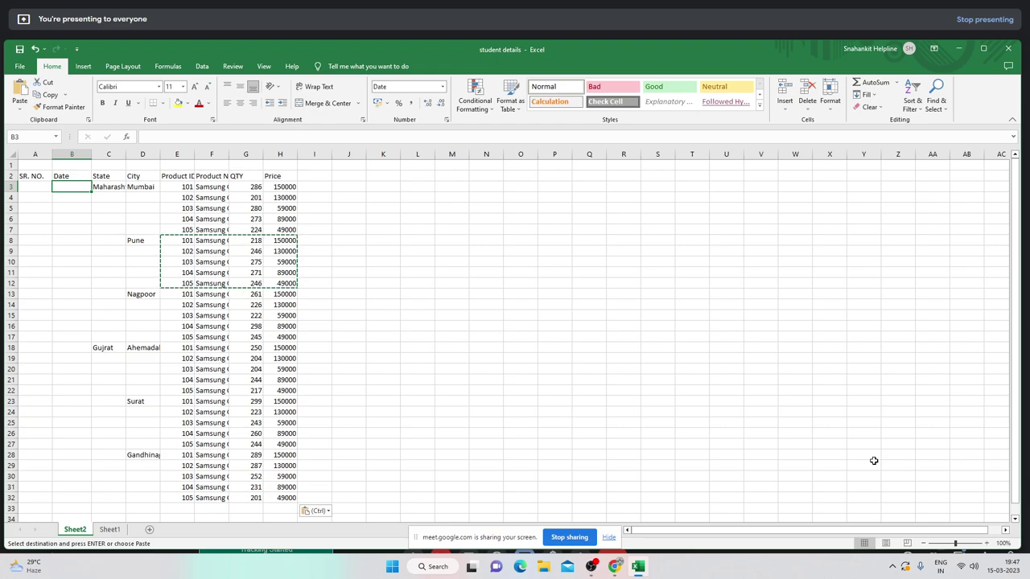
pyautogui.write('=')
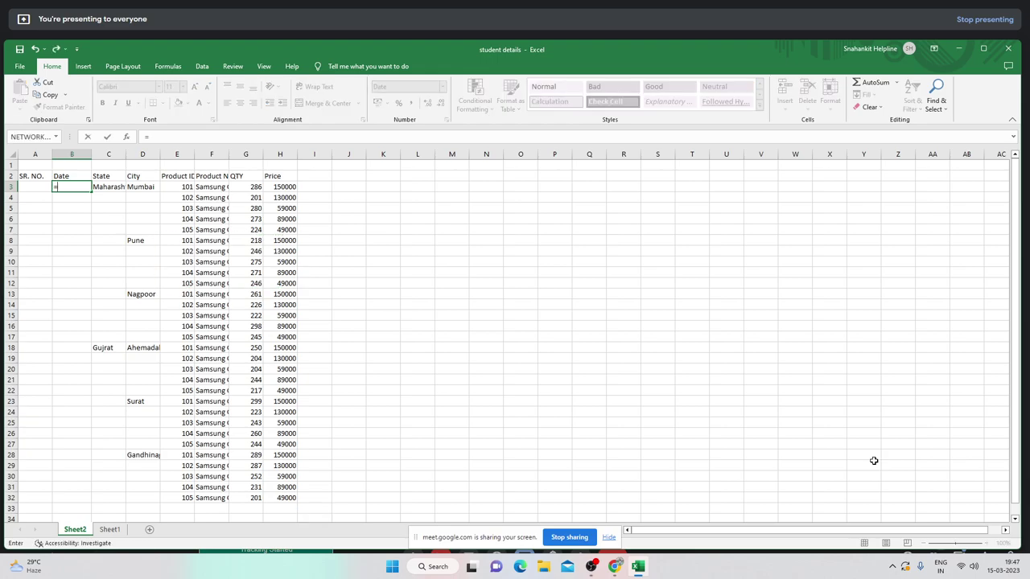
pyautogui.write('to')
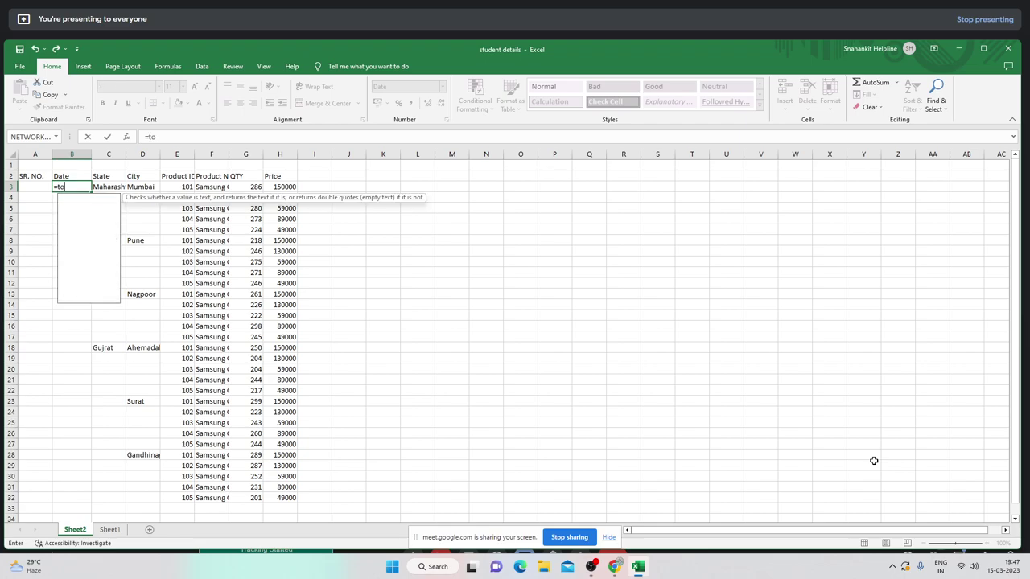
pyautogui.write('day')
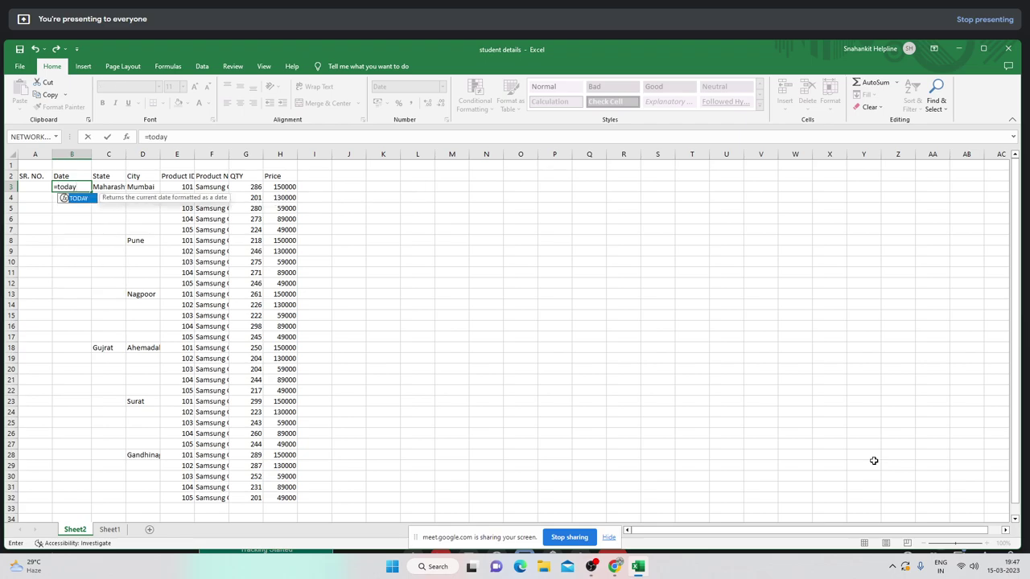
pyautogui.write('()')
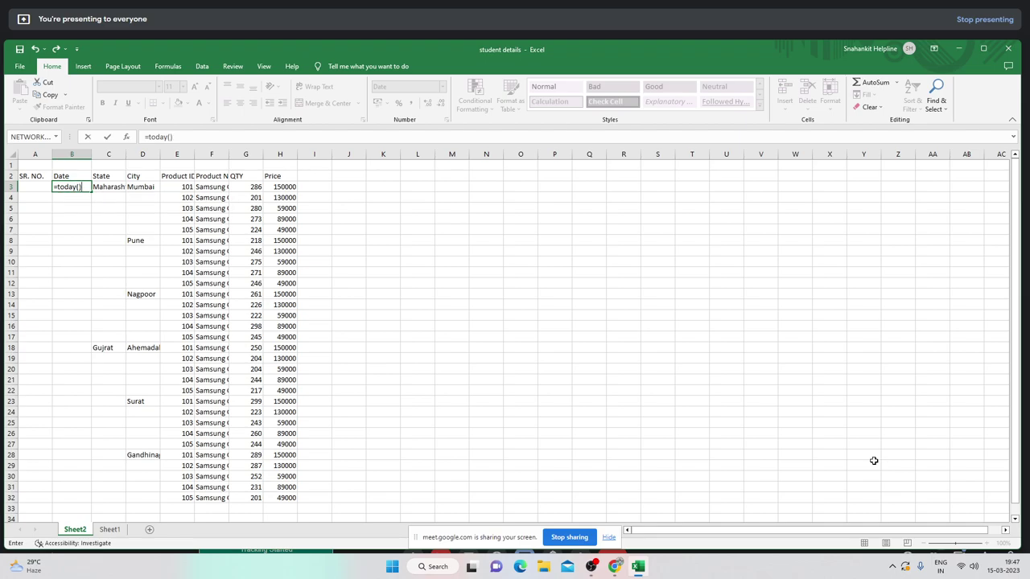
pyautogui.press('Return')
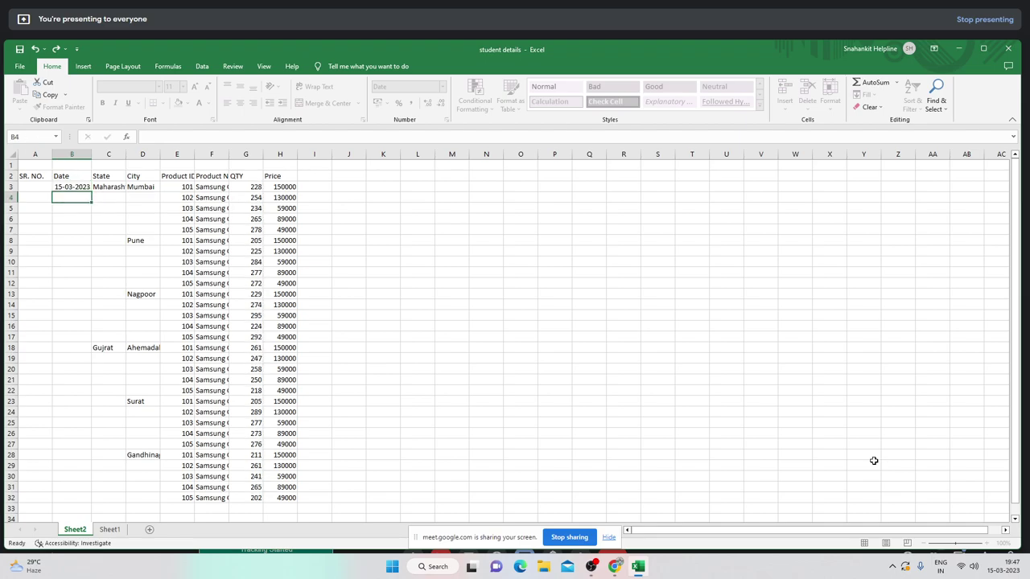
pyautogui.press('Down')
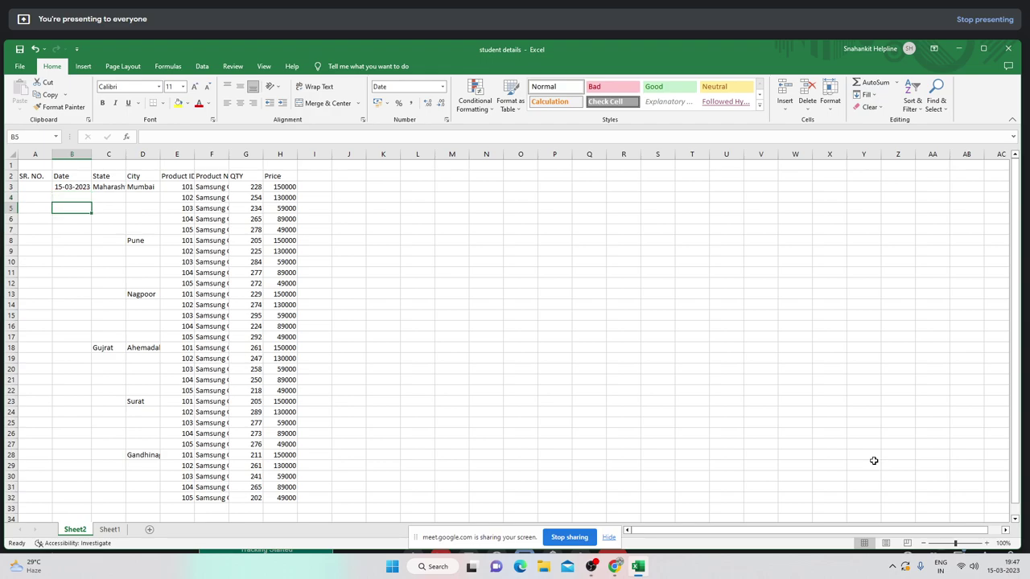
pyautogui.press('Up')
pyautogui.press('Up')
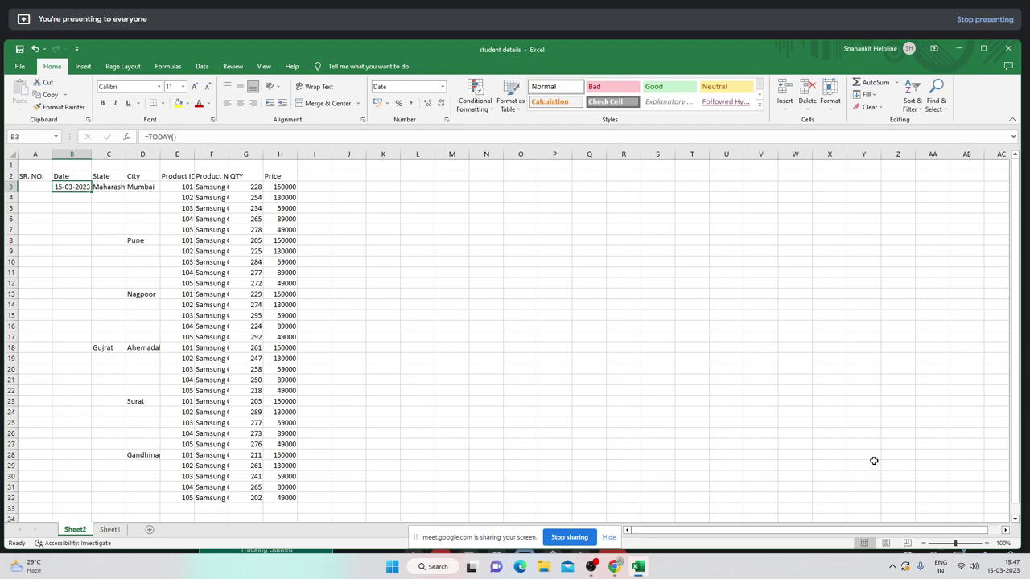
pyautogui.press('Up')
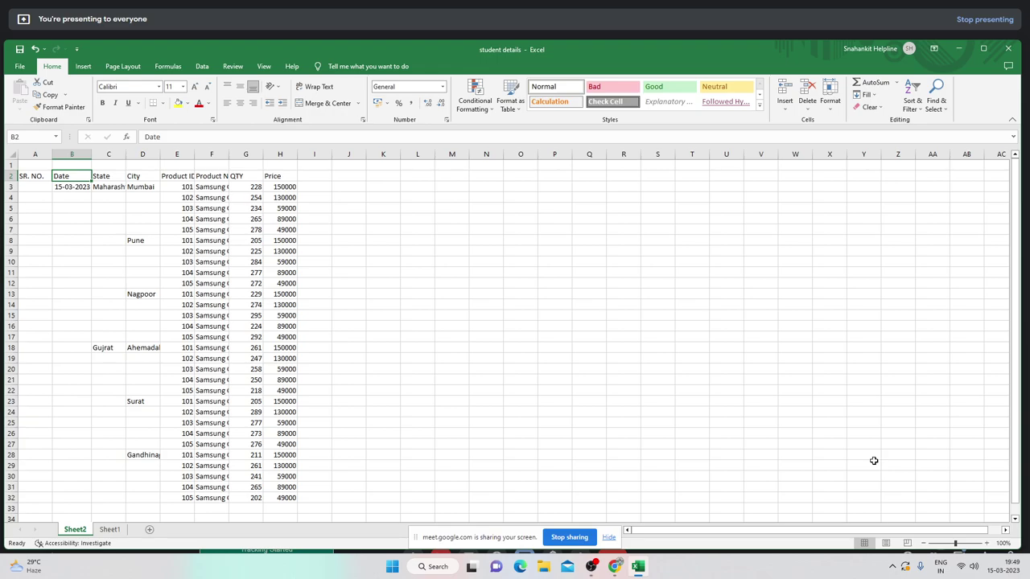
# - Select the range B3:D32 through the Go To dialog
pyautogui.hotkey('ctrl', 'g')
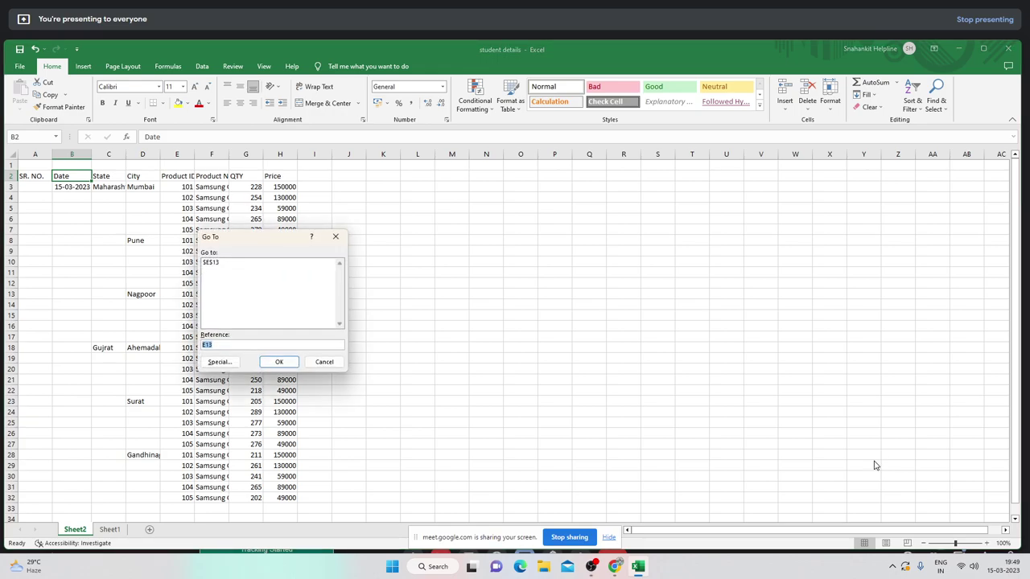
pyautogui.write('b3:d32')
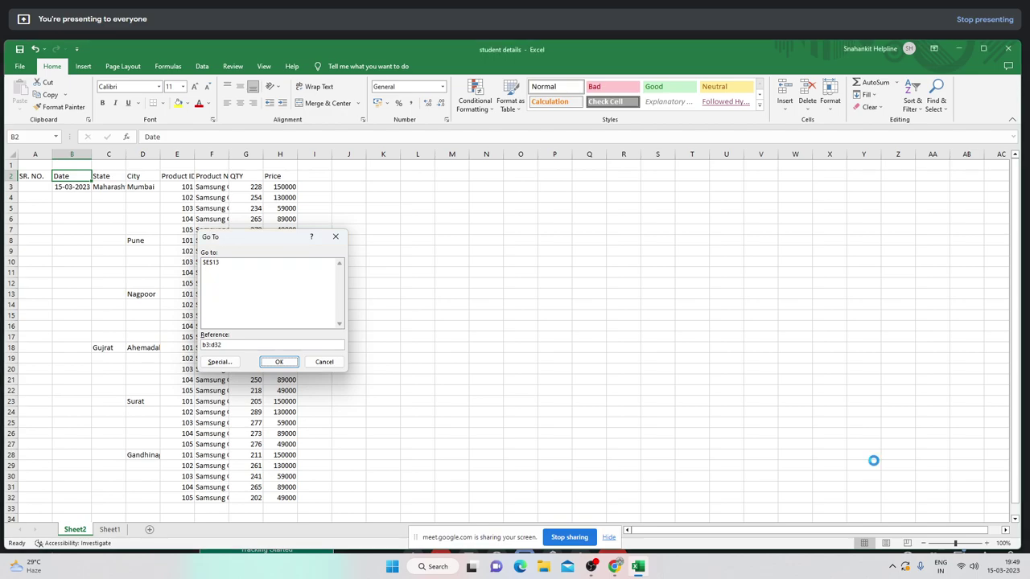
pyautogui.press('Return')
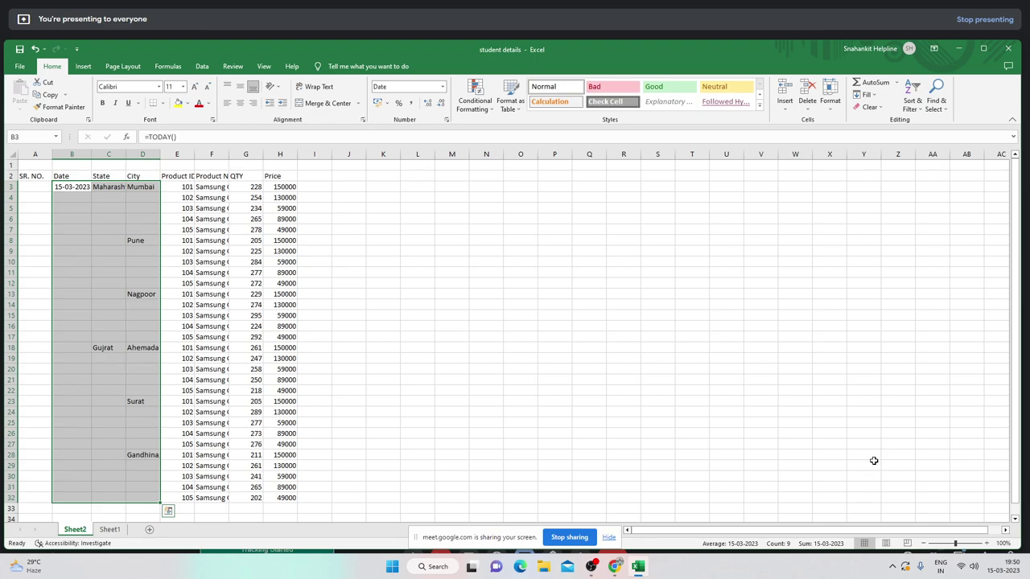
# - Use Go To Special > Blanks to select every empty cell in B3:D32
pyautogui.hotkey('ctrl', 'g')
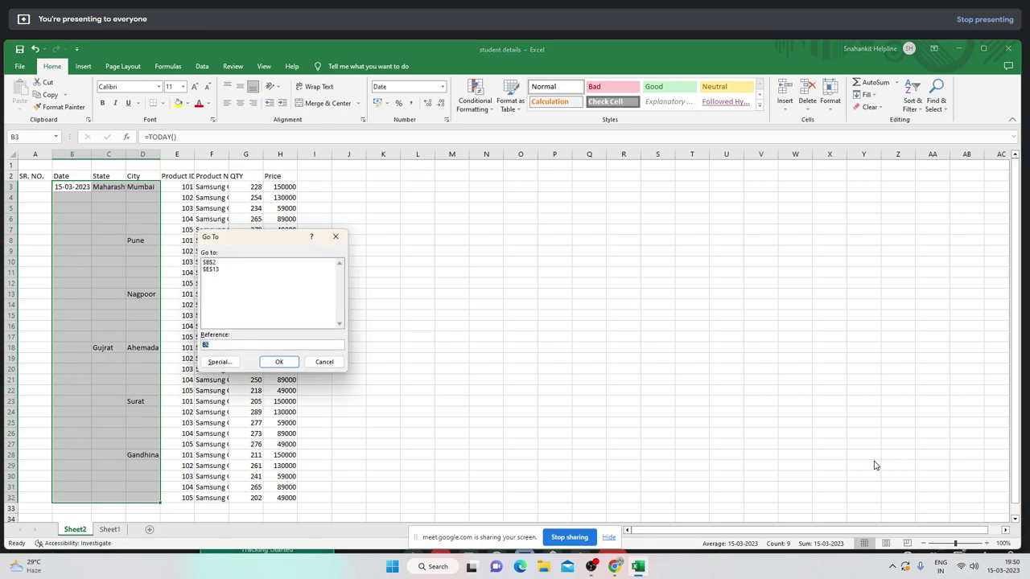
pyautogui.hotkey('shift', 'Tab')
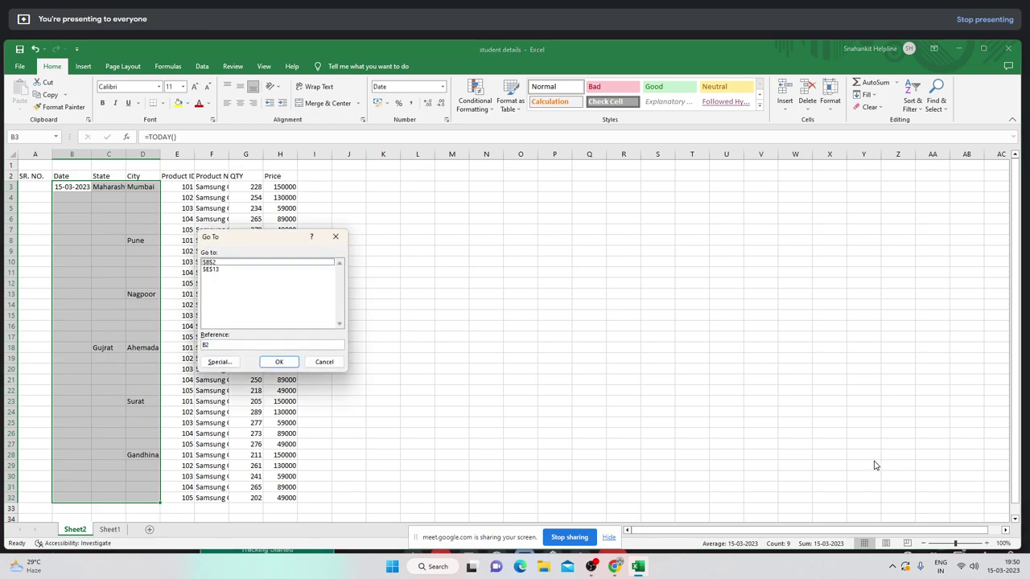
pyautogui.press('Tab')
pyautogui.press('Tab')
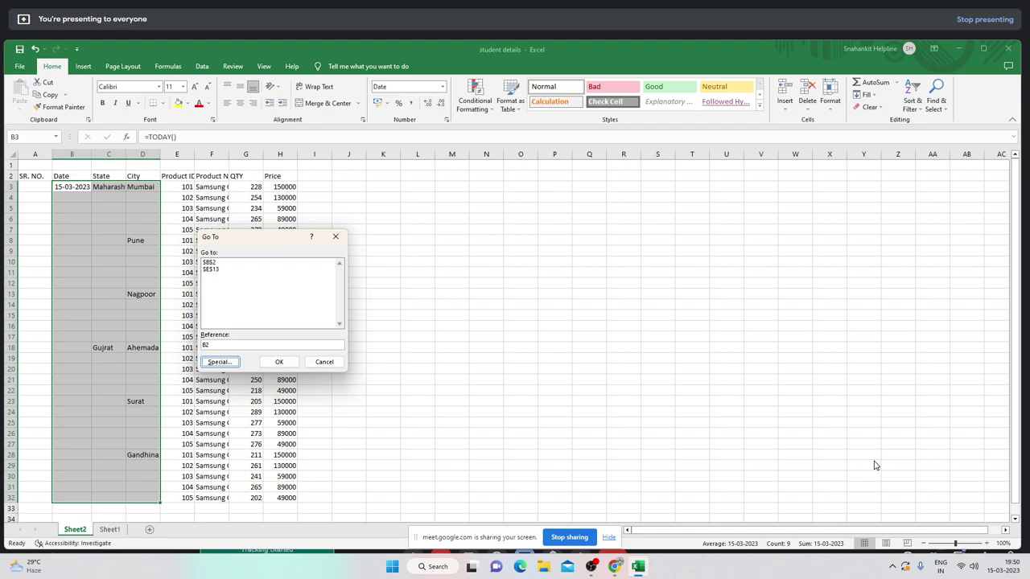
pyautogui.press('Return')
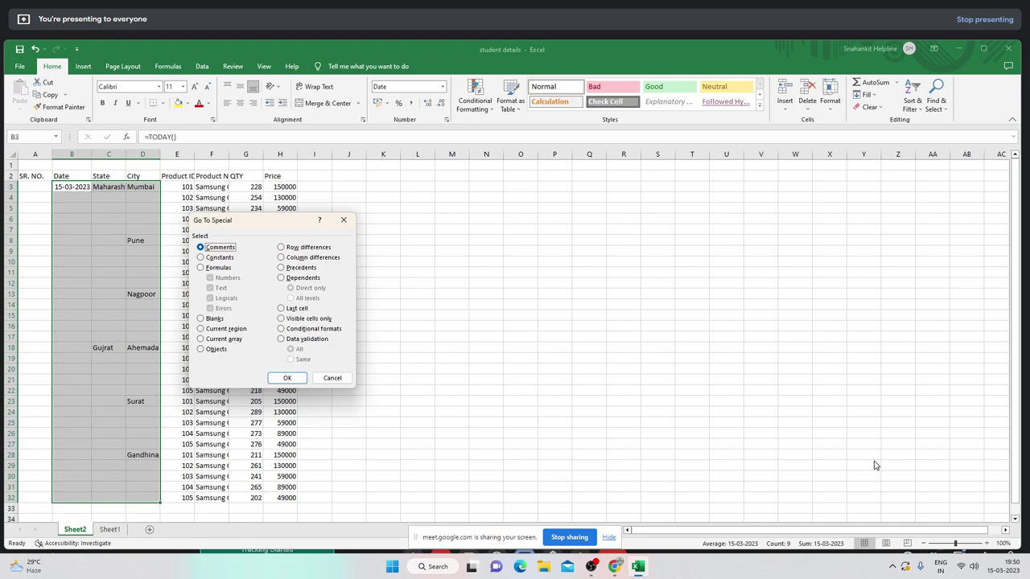
pyautogui.press('Down')
pyautogui.press('Down')
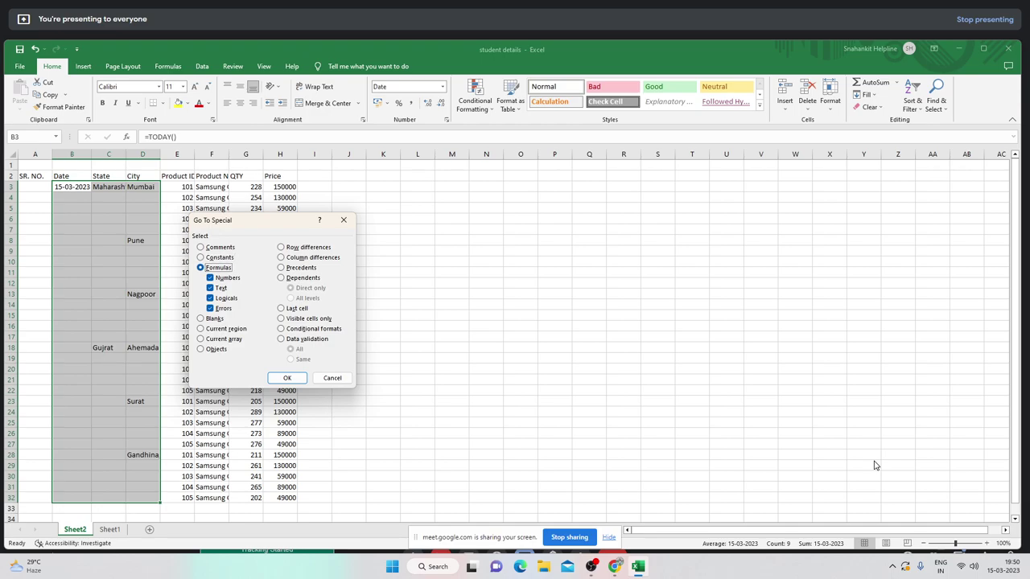
pyautogui.press('Down')
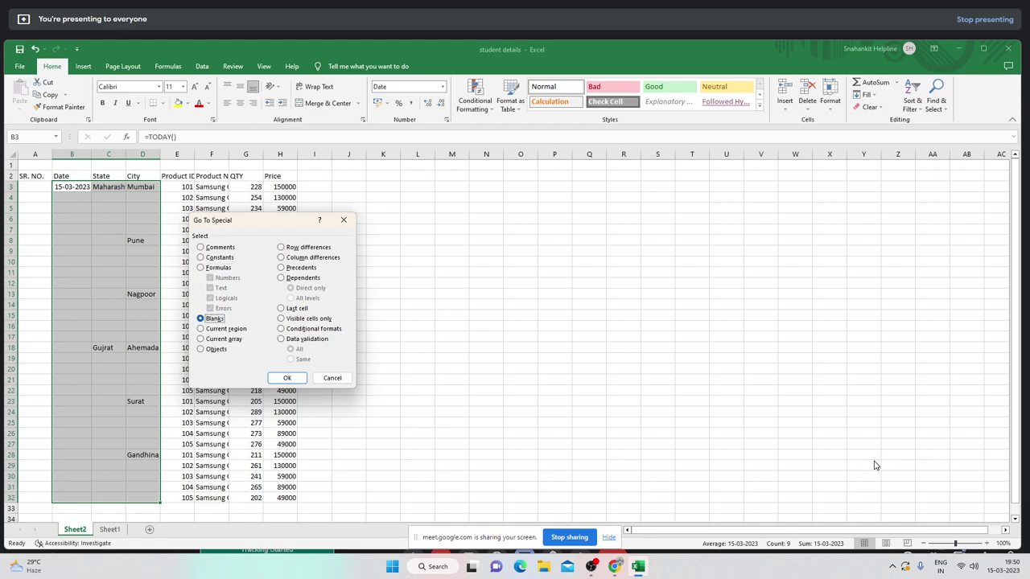
pyautogui.press('Return')
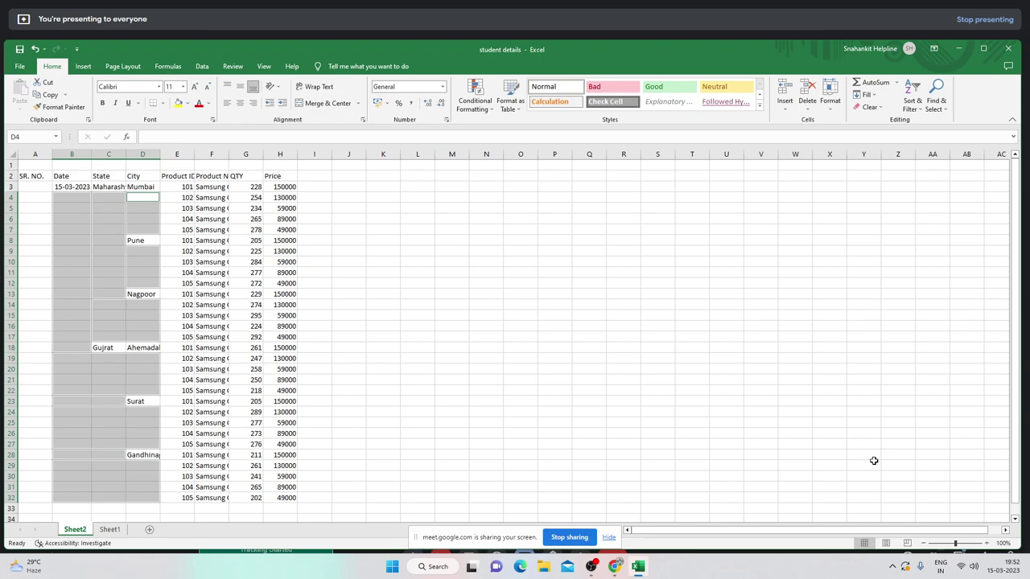
# - Fill all selected blanks at once with a formula referencing the cell directly above
pyautogui.write('=')
pyautogui.press('Up')
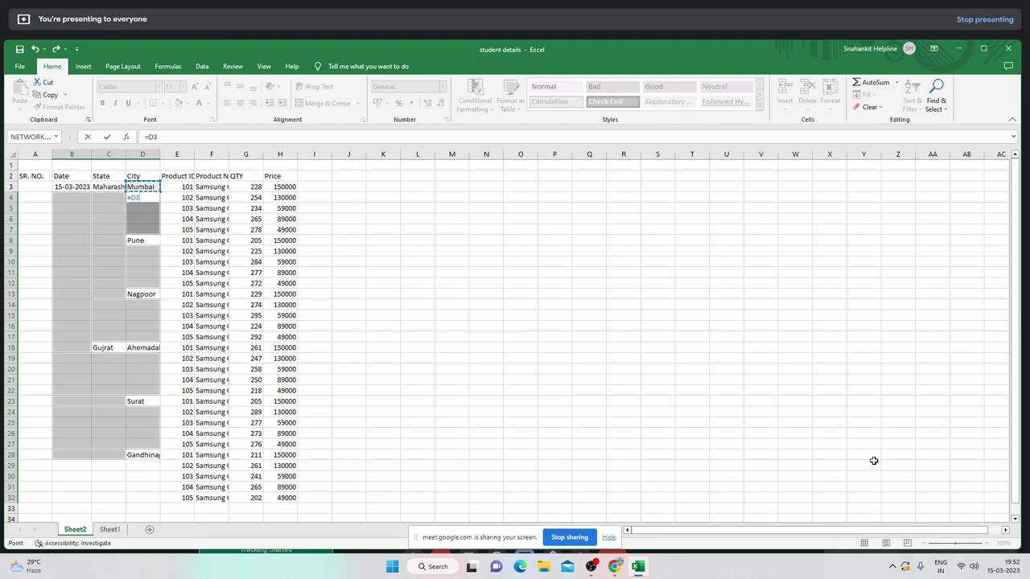
pyautogui.hotkey('ctrl', 'Return')
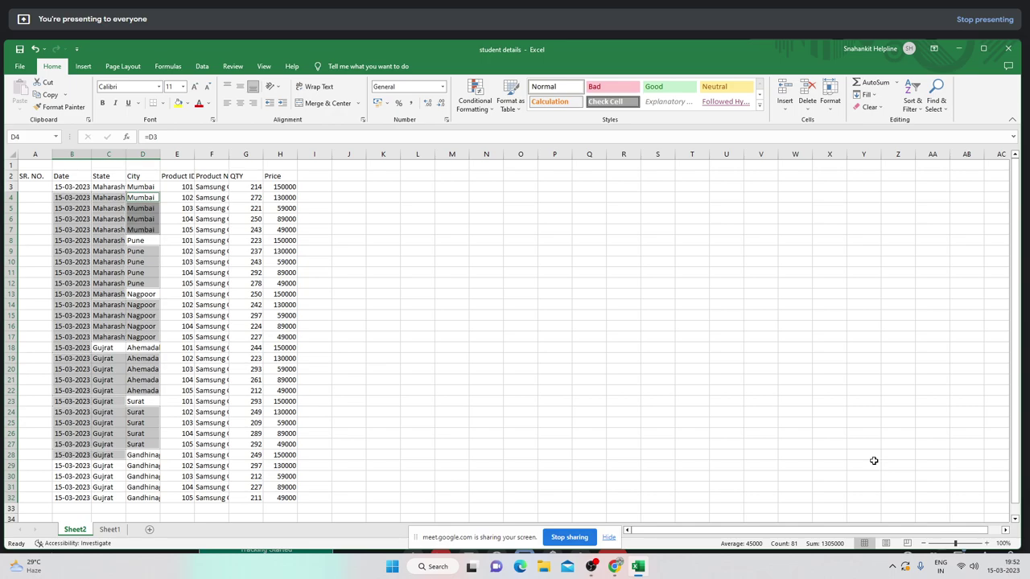
pyautogui.press('Left')
pyautogui.press('Left')
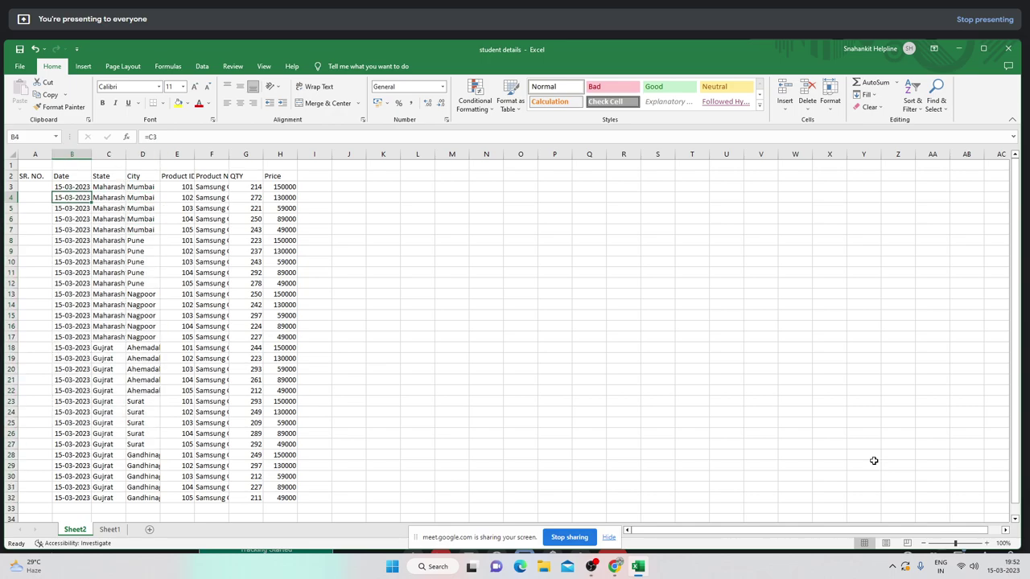
pyautogui.press('Left')
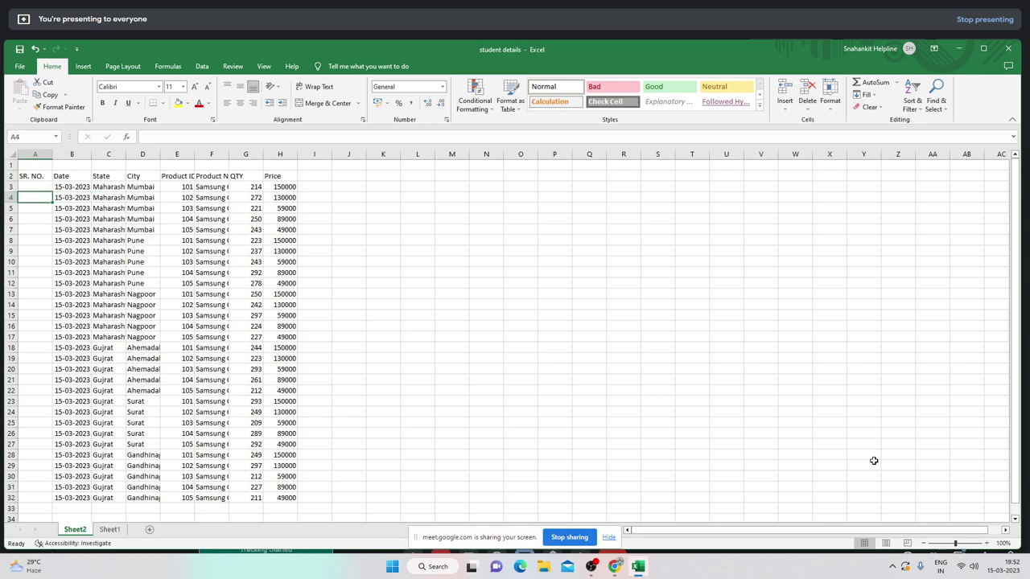
pyautogui.press('Down')
pyautogui.press('Right')
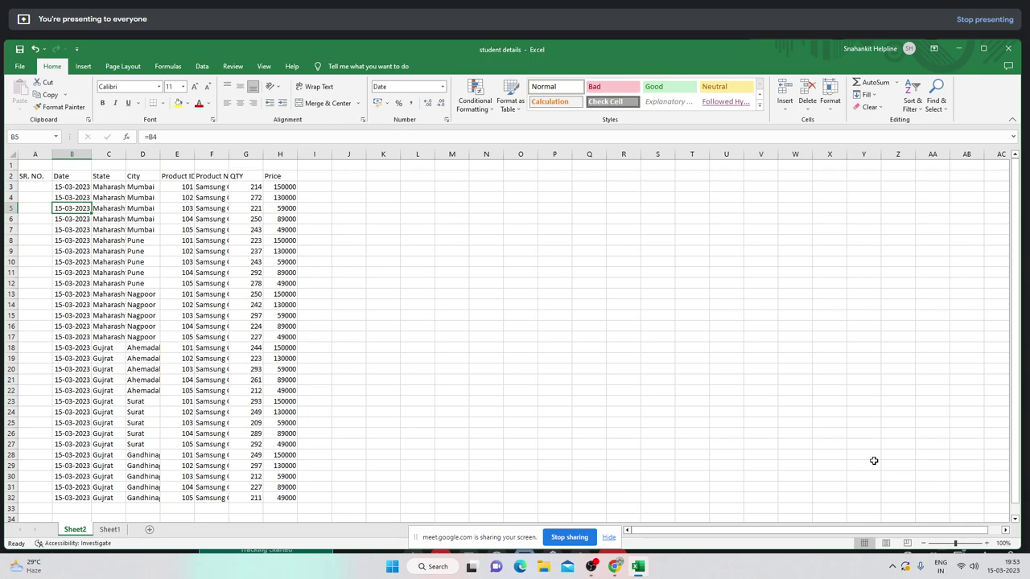
pyautogui.press('Down')
pyautogui.press('Down')
pyautogui.press('Right')
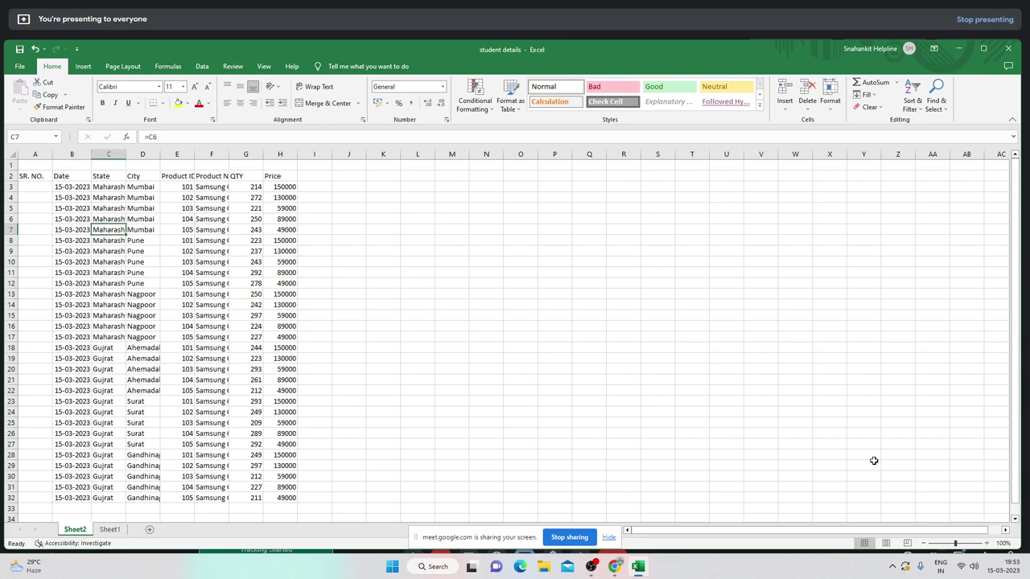
pyautogui.press('Right')
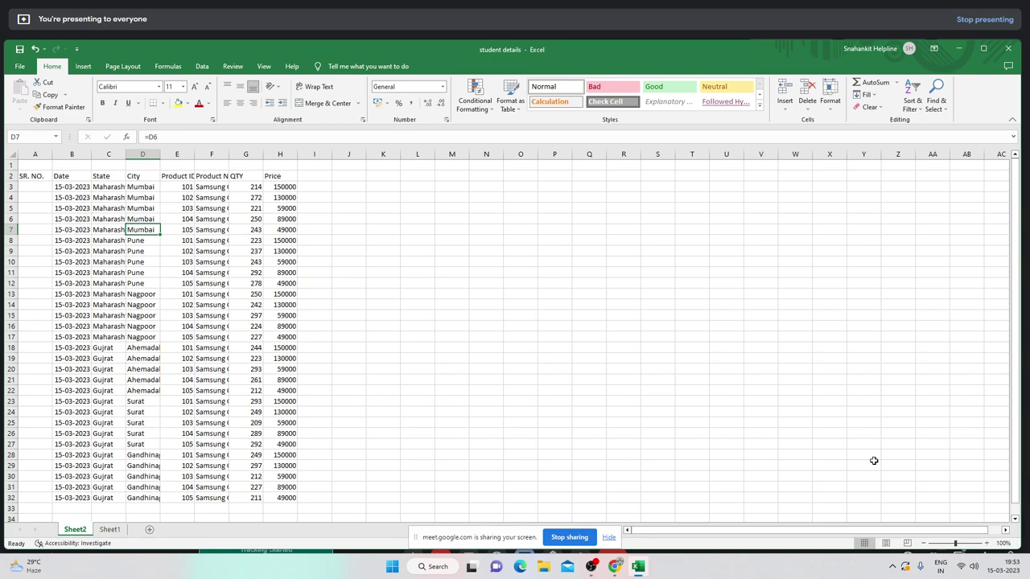
pyautogui.press('Left')
pyautogui.press('Left')
pyautogui.press('Left')
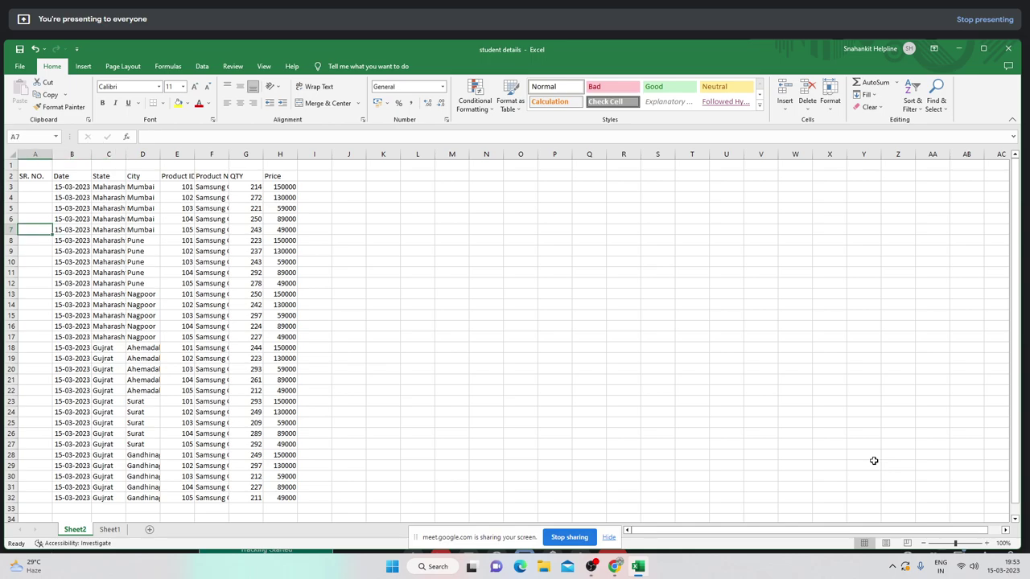
pyautogui.hotkey('ctrl', 'Up')
pyautogui.press('Down')
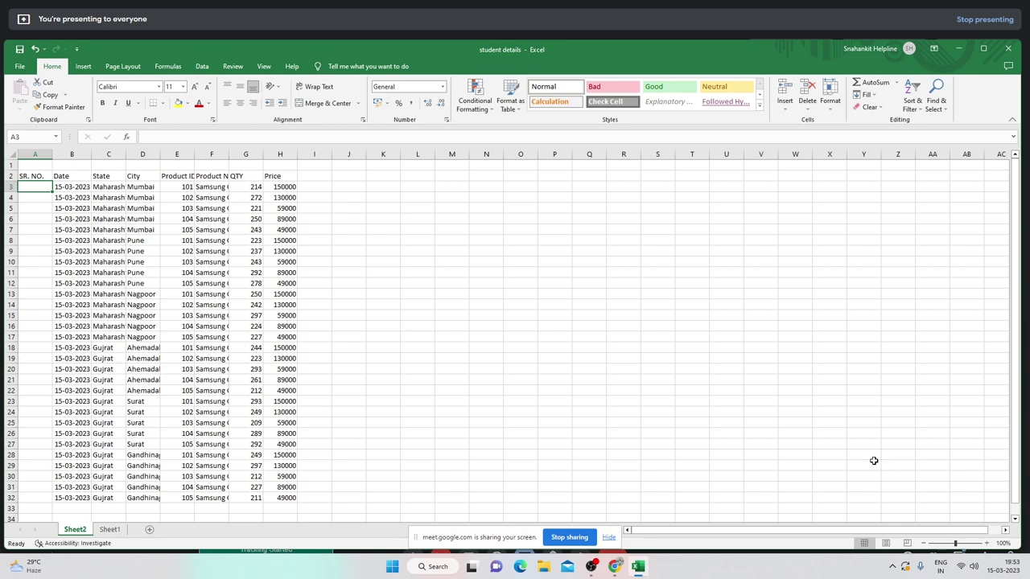
# - Enter 1 in cell A3 as the first SR. NO. value
pyautogui.write('1')
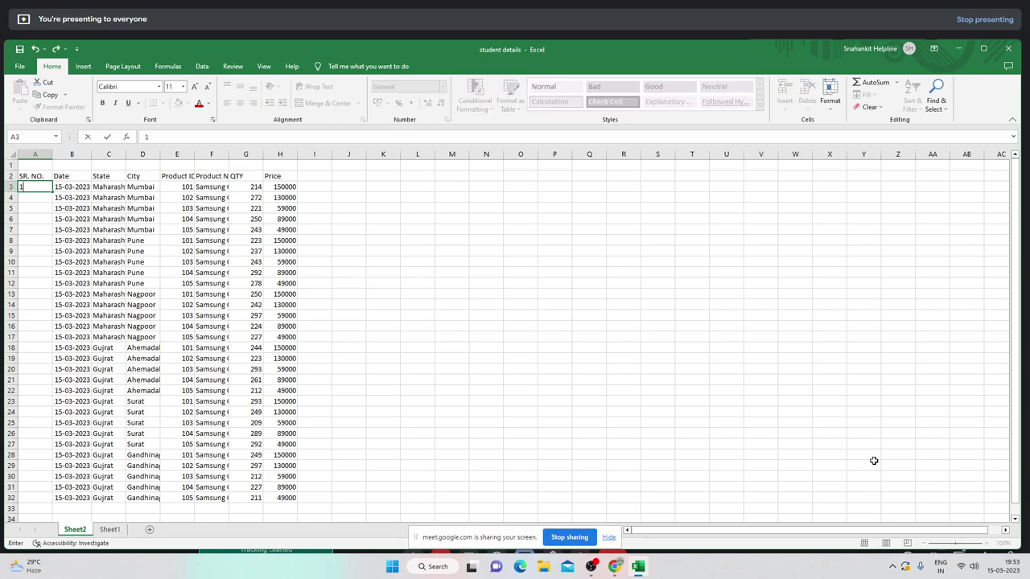
pyautogui.press('Return')
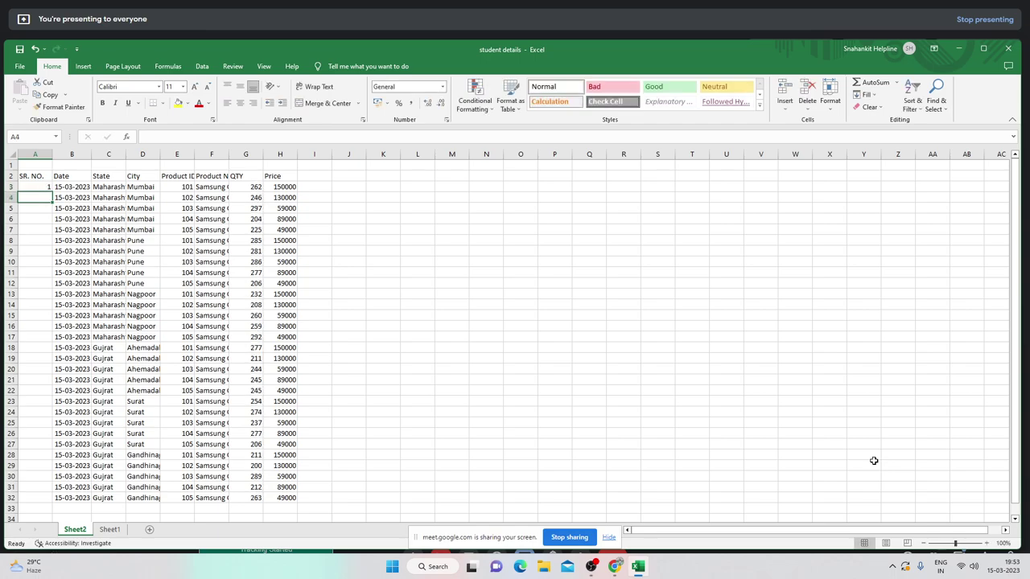
pyautogui.press('Up')
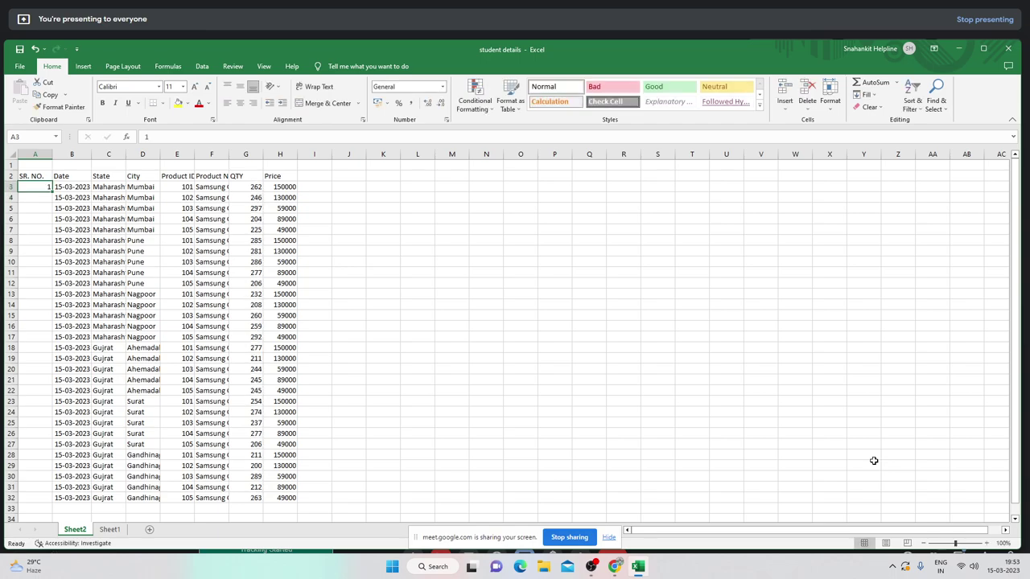
pyautogui.press('Up')
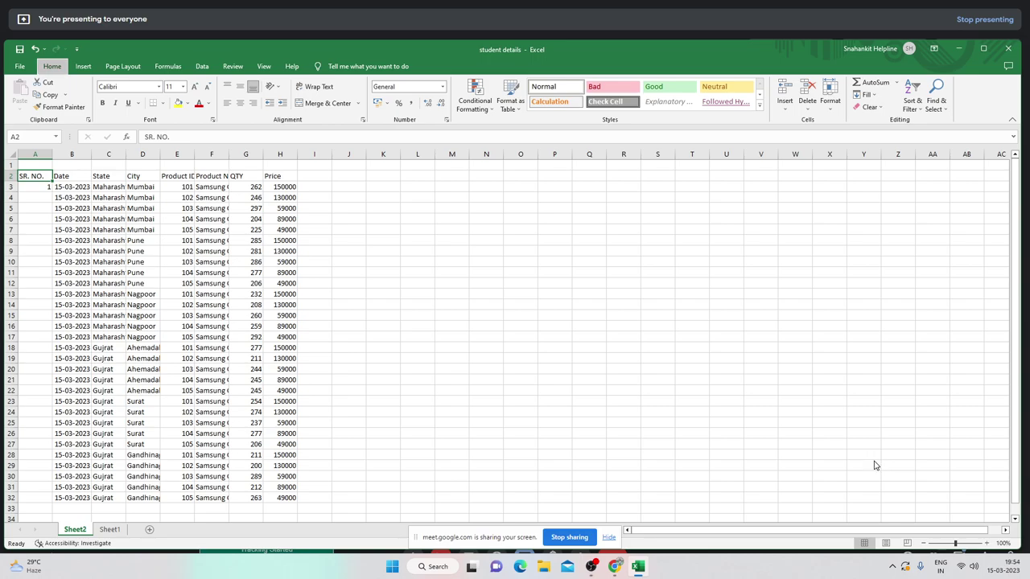
pyautogui.hotkey('alt', 'h')
pyautogui.press('f')
pyautogui.press('i')
pyautogui.press('s')
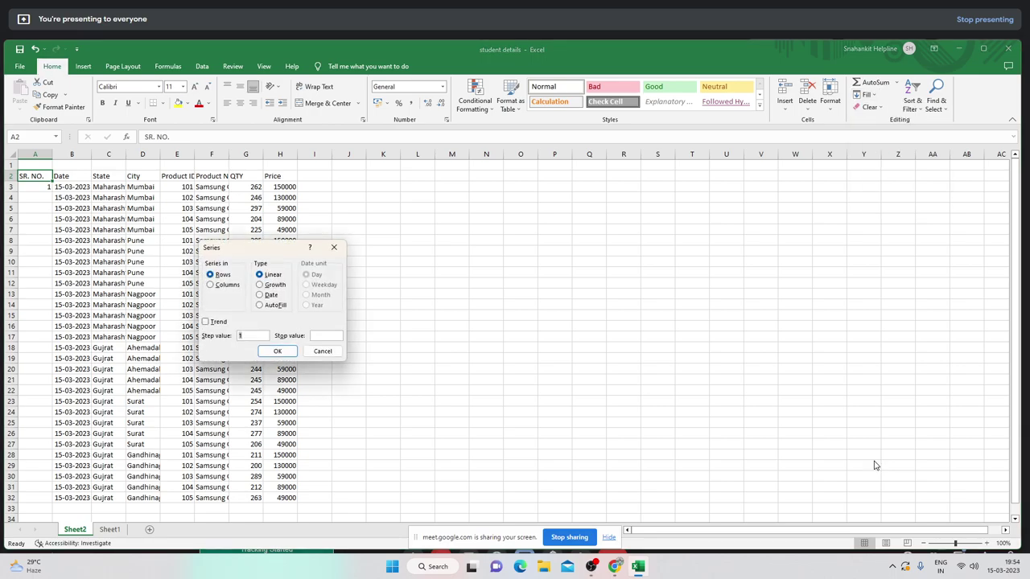
pyautogui.press('Tab')
pyautogui.press('Tab')
pyautogui.press('Tab')
pyautogui.press('Tab')
pyautogui.press('Tab')
pyautogui.press('Tab')
pyautogui.press('Tab')
pyautogui.press('Down')
pyautogui.press('Tab')
pyautogui.press('Tab')
pyautogui.press('Tab')
pyautogui.write('1')
pyautogui.write('0')
pyautogui.press('Return')
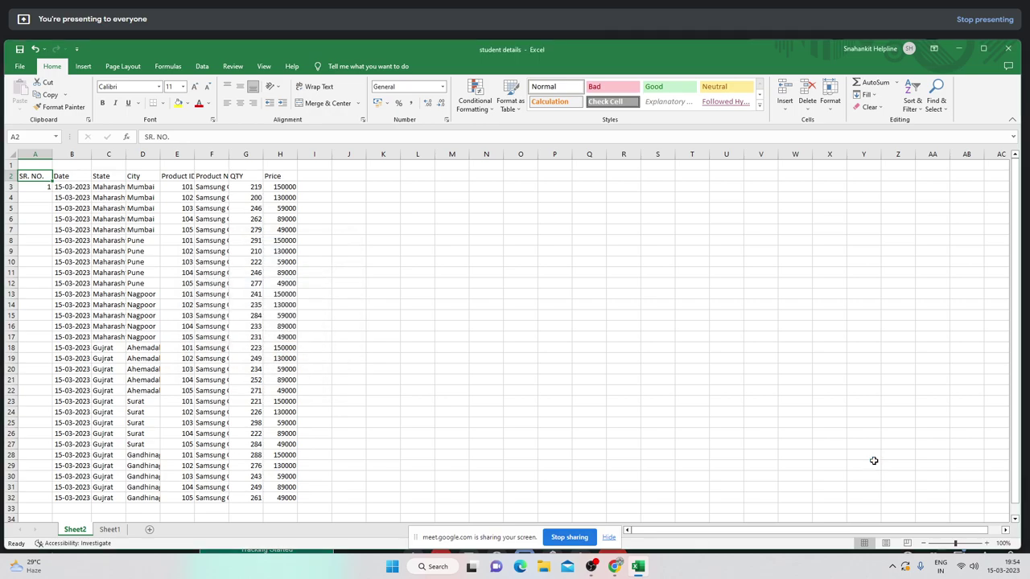
# - From A3, set up a linear Fill Series down the column with step 1 and stop value 30
pyautogui.press('Down')
pyautogui.press('Down')
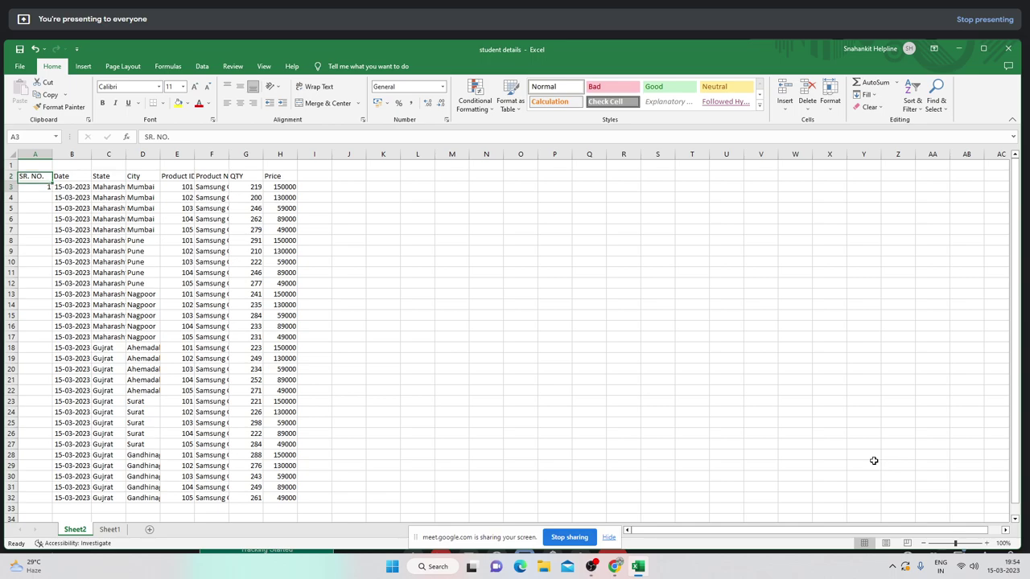
pyautogui.press('Down')
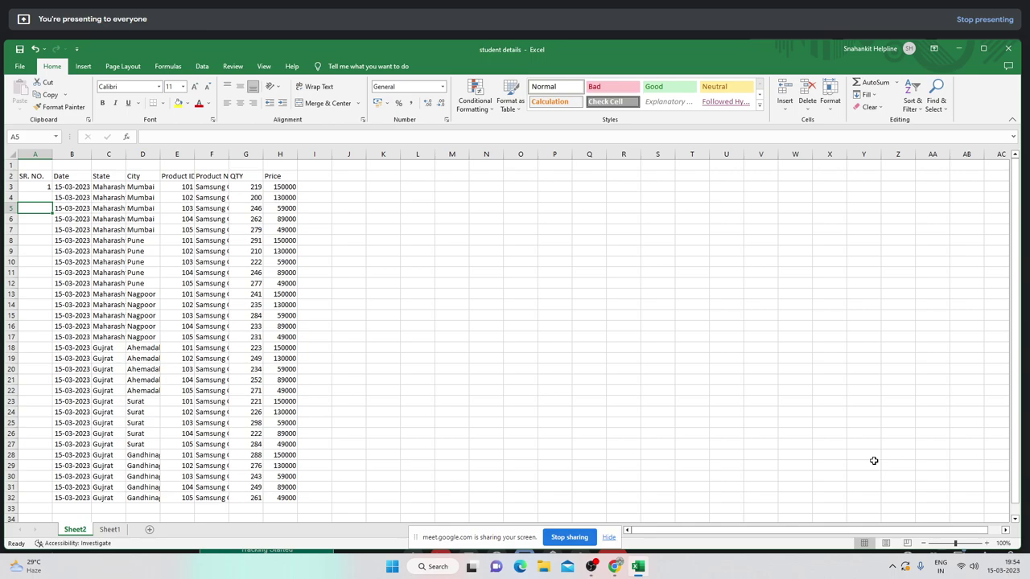
pyautogui.press('Up')
pyautogui.press('Up')
pyautogui.press('Up')
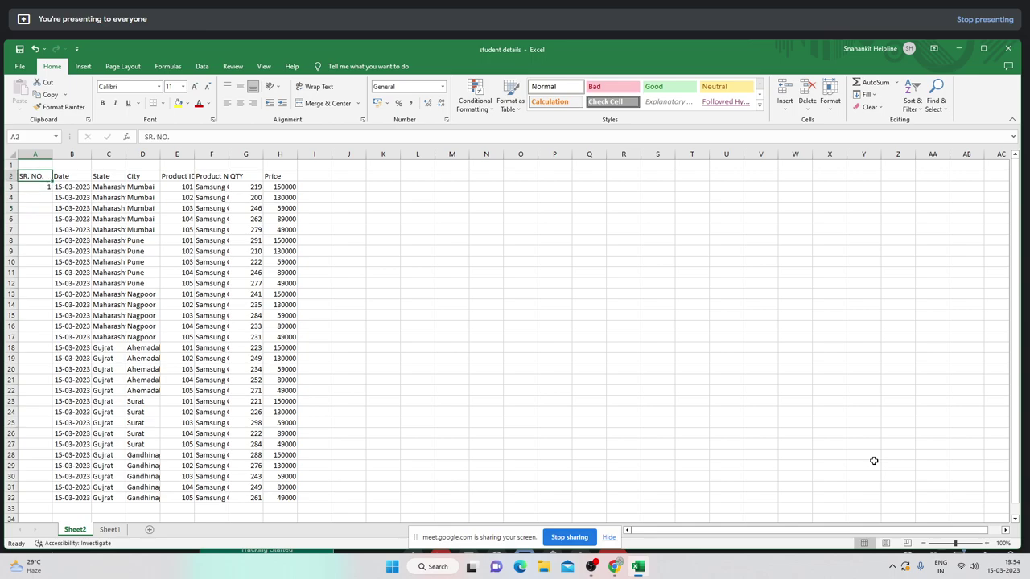
pyautogui.press('Down')
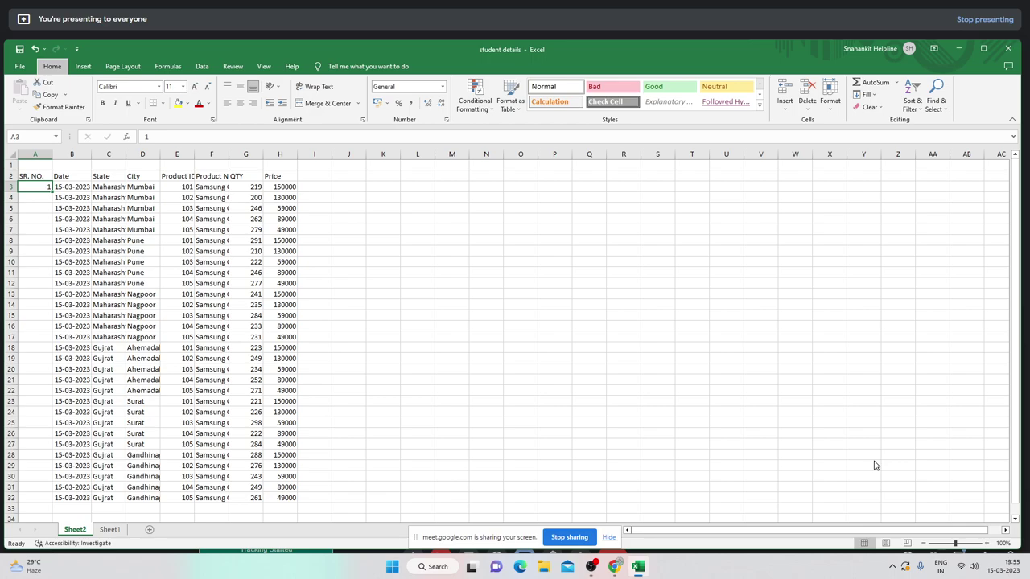
pyautogui.hotkey('alt', 'h')
pyautogui.press('f')
pyautogui.press('i')
pyautogui.press('s')
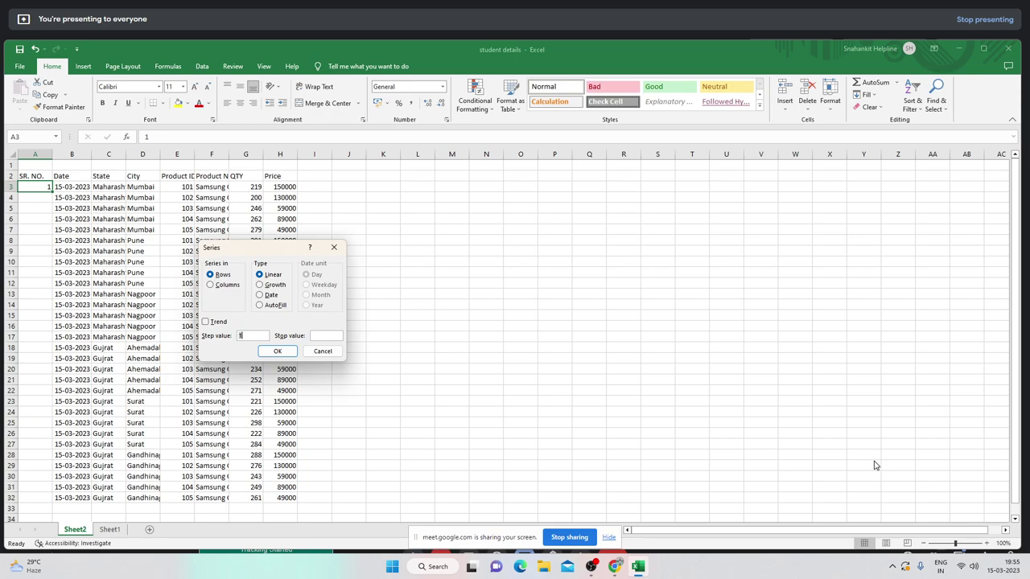
pyautogui.press('Tab')
pyautogui.press('Tab')
pyautogui.press('Tab')
pyautogui.press('Tab')
pyautogui.press('Tab')
pyautogui.press('Tab')
pyautogui.press('Down')
pyautogui.press('Tab')
pyautogui.press('Tab')
pyautogui.write('130')
# - Apply the series so A3:A32 reads 1 to 30, and check the numbers below A3
pyautogui.press('Return')
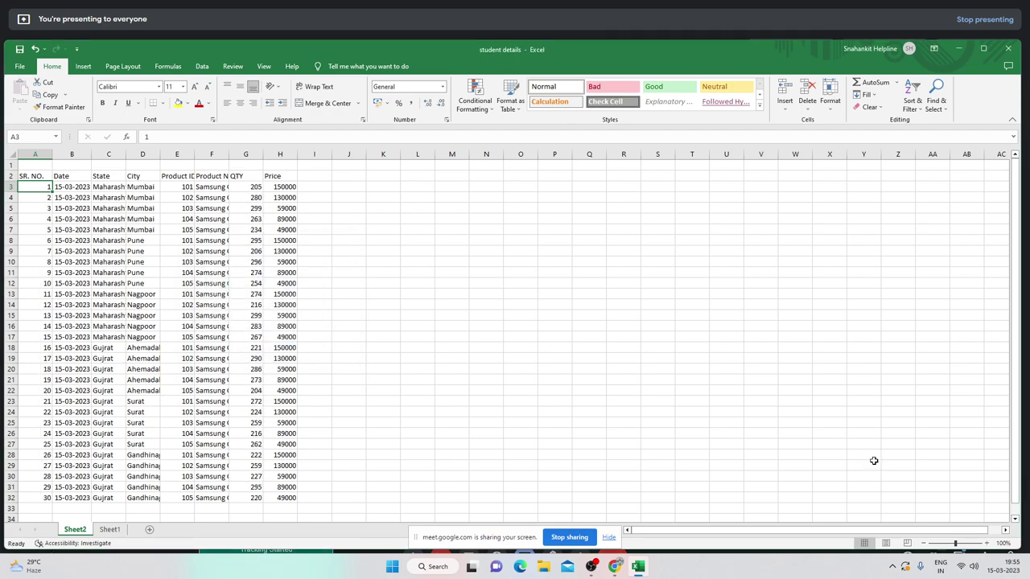
pyautogui.press('Down')
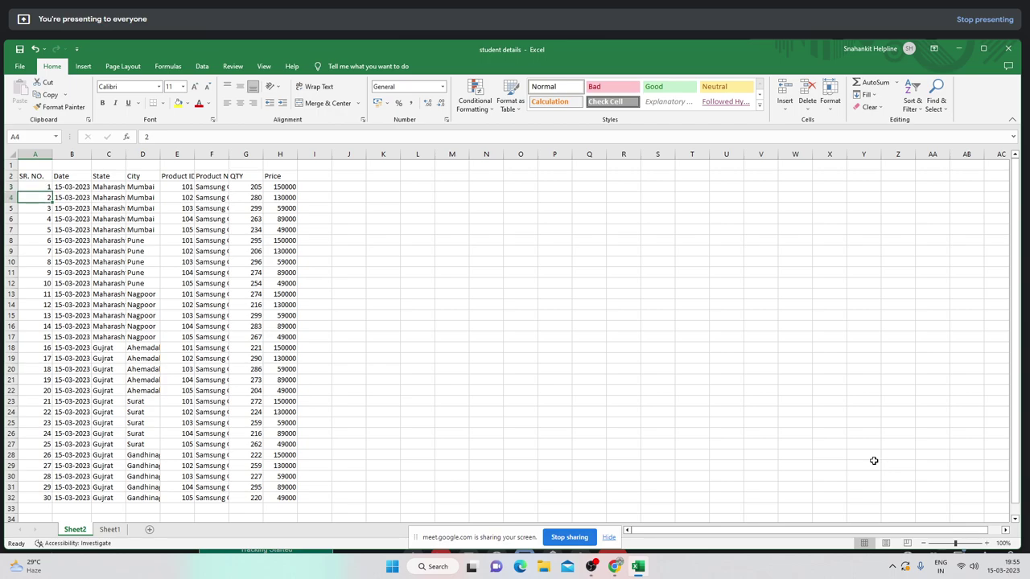
pyautogui.press('Down')
pyautogui.press('Down')
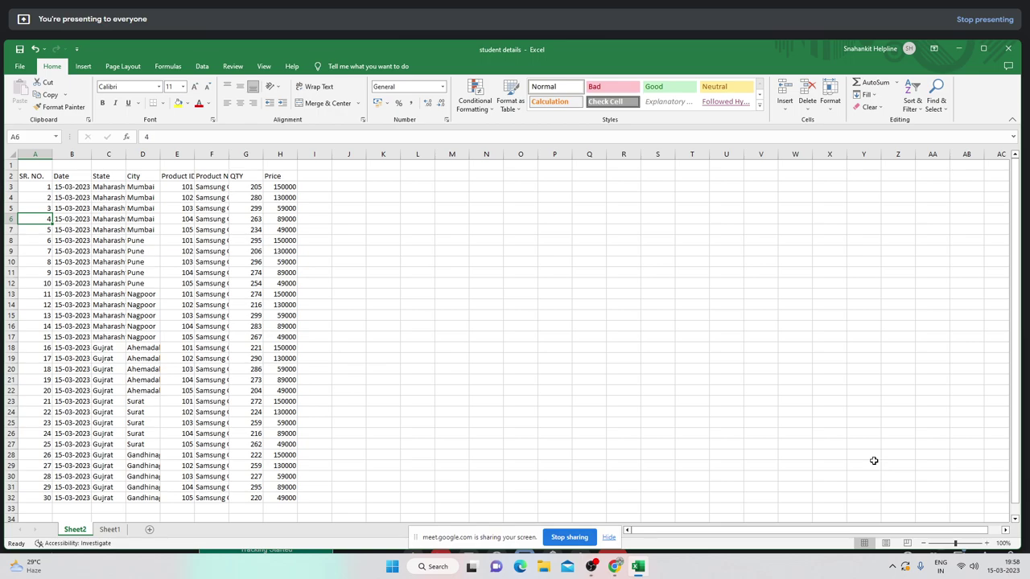
# - Select the sales table A2:H32 and bring up the Format cell-size options
pyautogui.hotkey('ctrl', 'a')
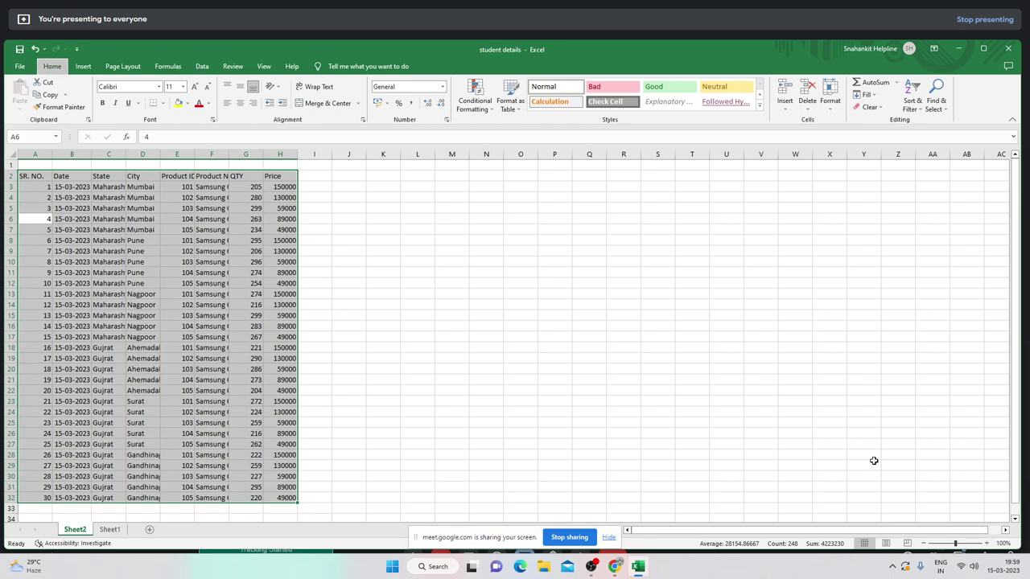
pyautogui.hotkey('alt', 'h')
pyautogui.press('o')
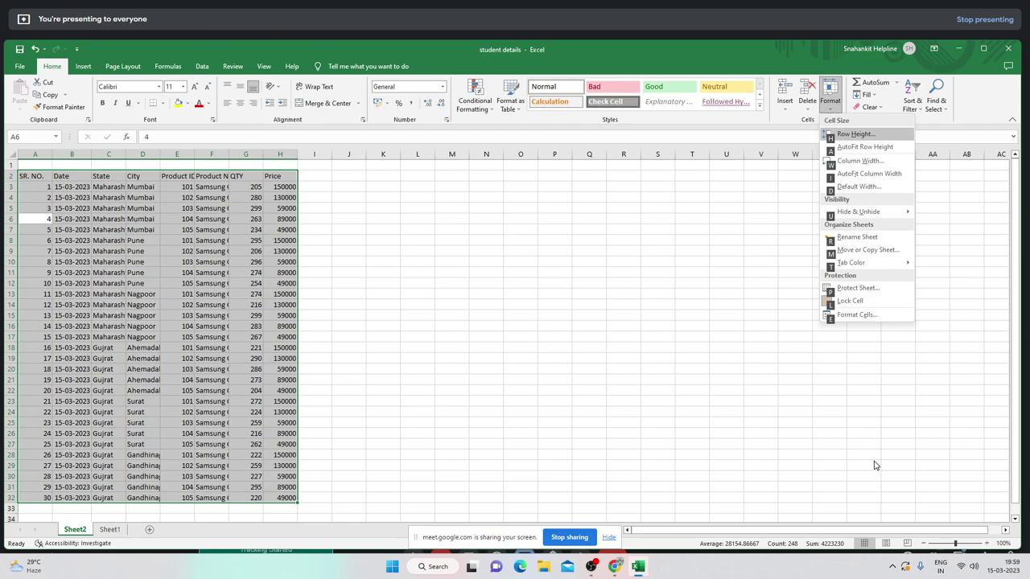
pyautogui.press('Down')
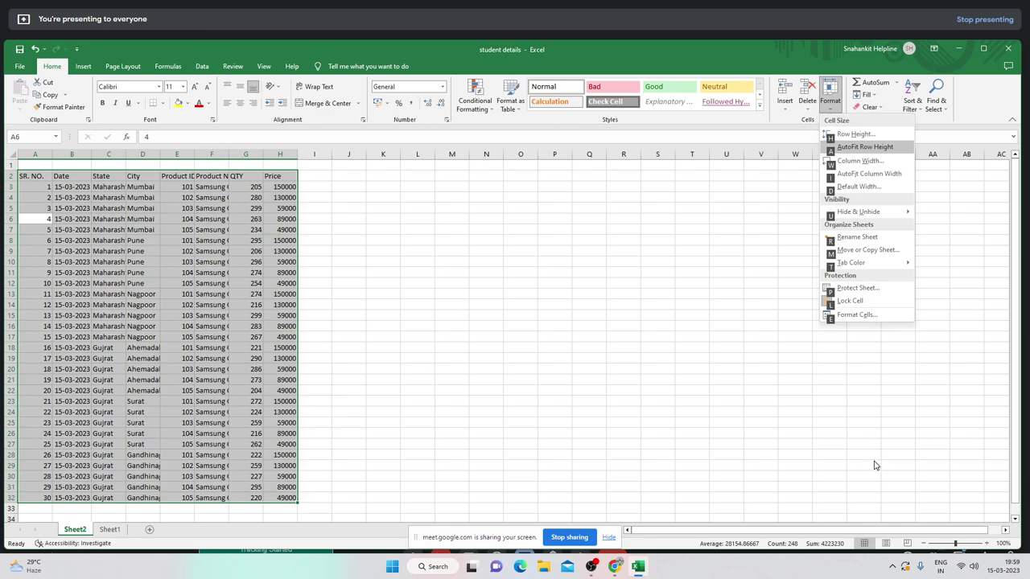
pyautogui.press('Down')
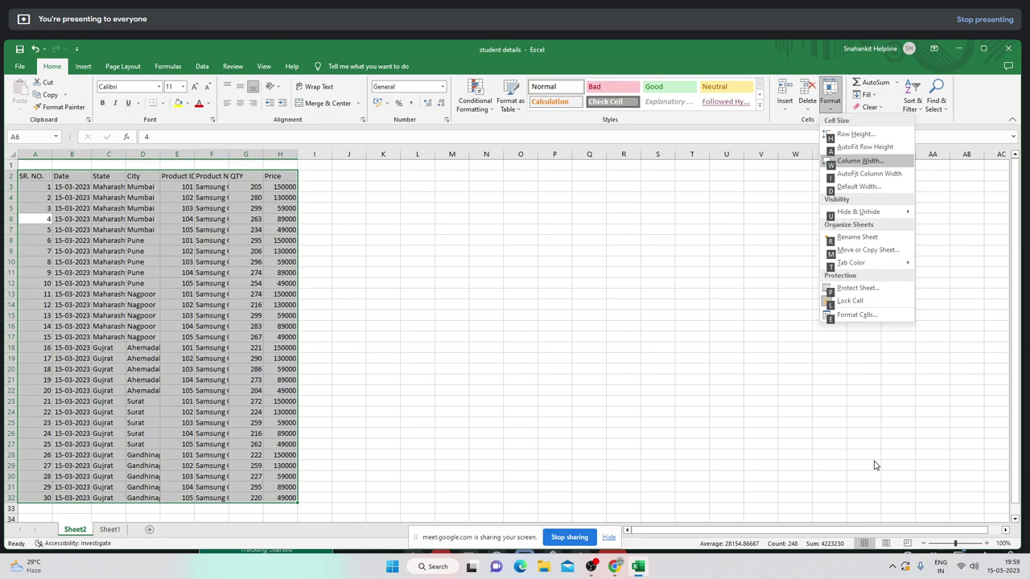
pyautogui.press('Down')
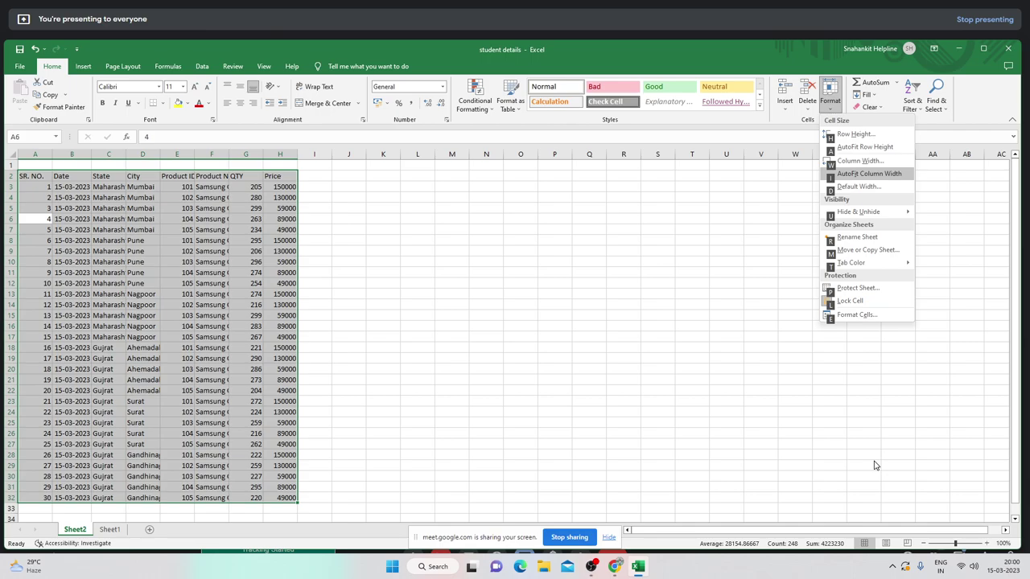
pyautogui.press('Down')
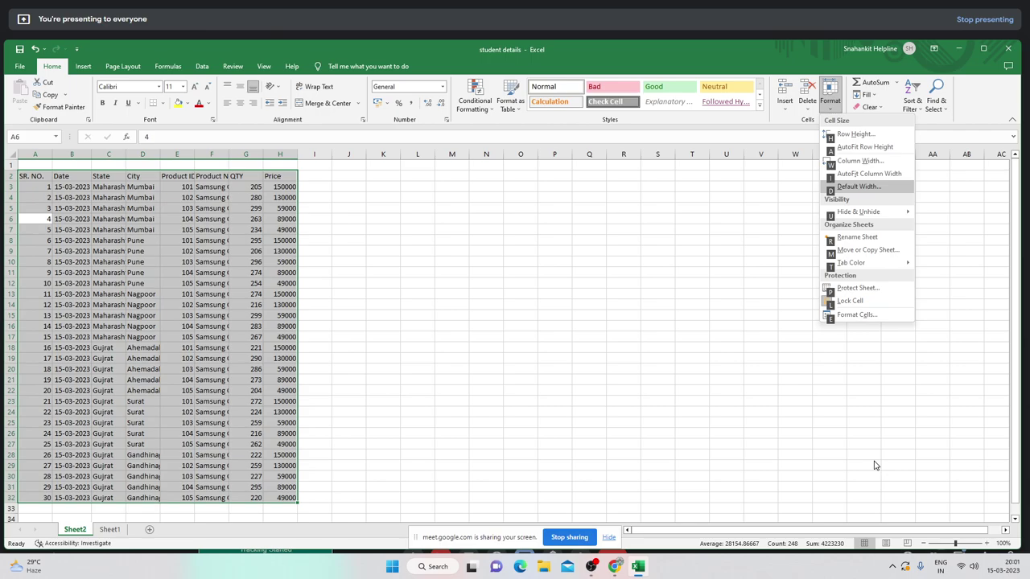
pyautogui.press('Down')
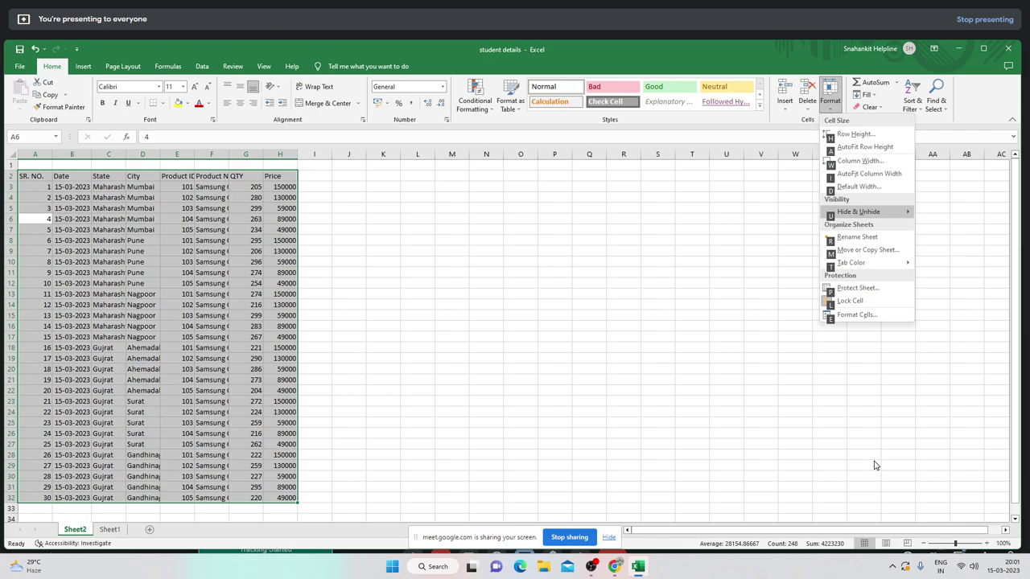
pyautogui.press('Down')
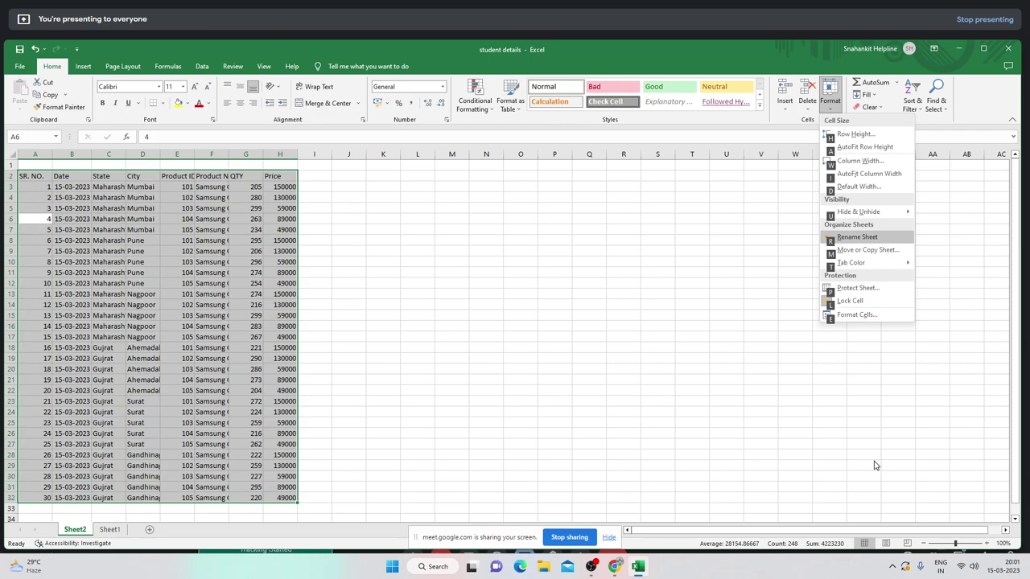
pyautogui.press('Down')
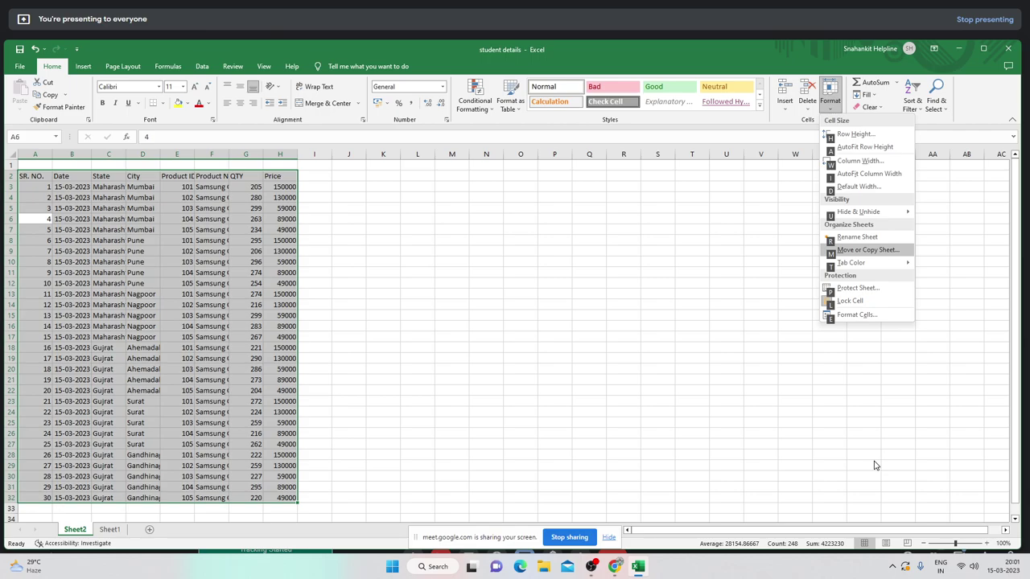
pyautogui.press('Down')
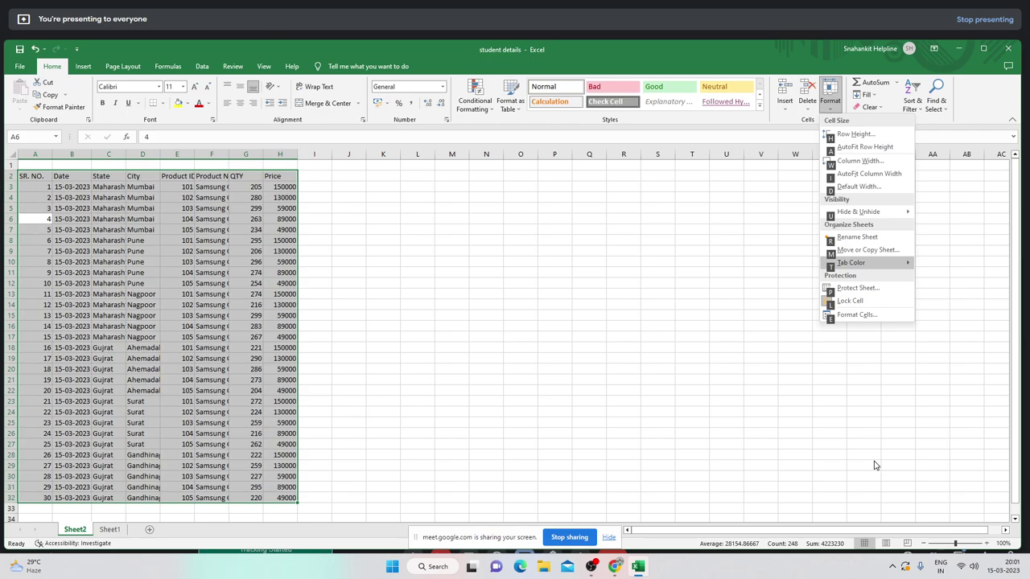
pyautogui.press('Down')
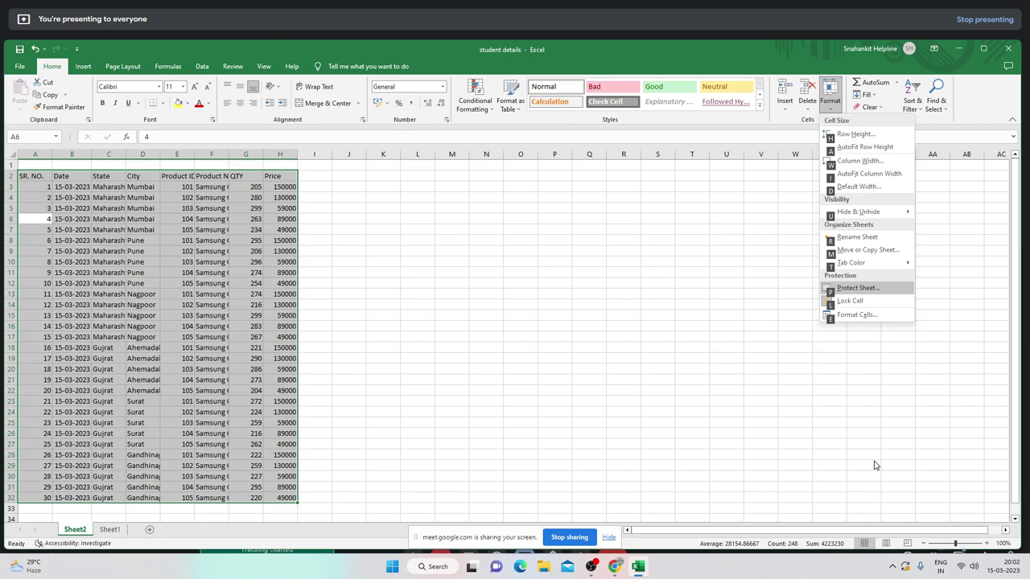
pyautogui.press('Down')
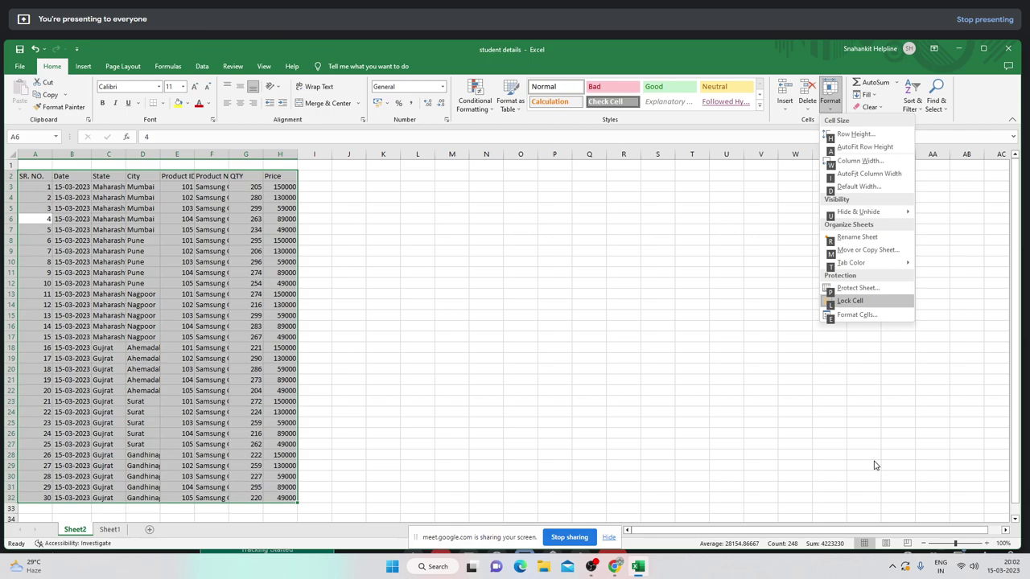
pyautogui.press('Down')
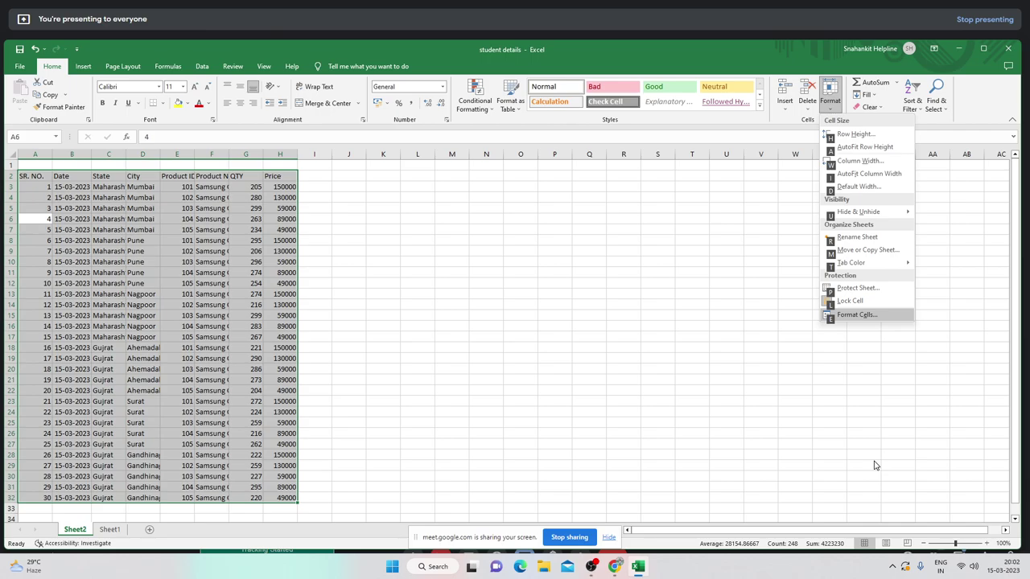
pyautogui.press('Up')
pyautogui.press('Up')
pyautogui.press('Up')
pyautogui.press('Up')
pyautogui.press('Up')
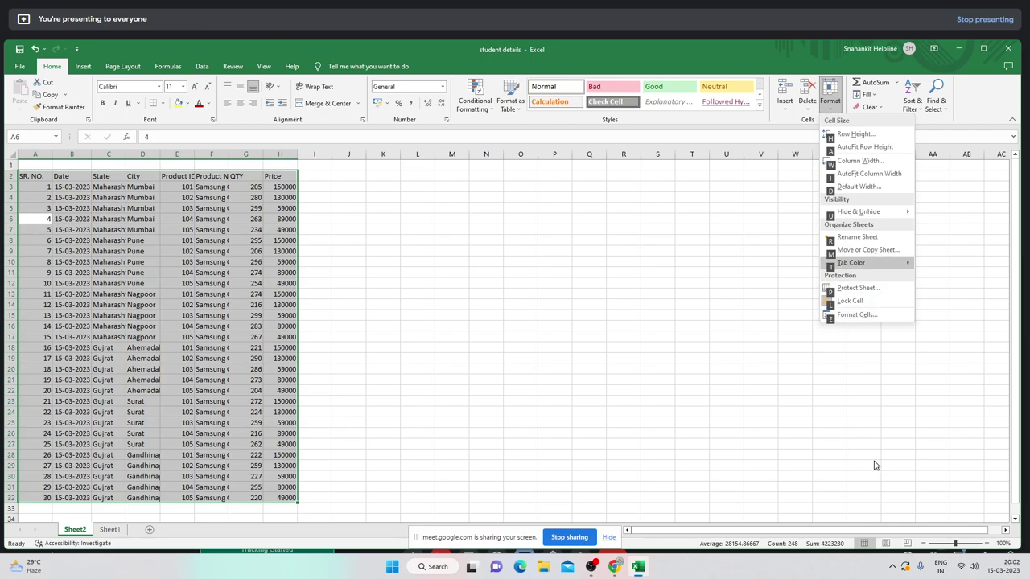
# - Cancel the row-height options, then reopen Format to auto-fit the widths of columns A–H
pyautogui.press('Up')
pyautogui.press('Up')
pyautogui.press('Up')
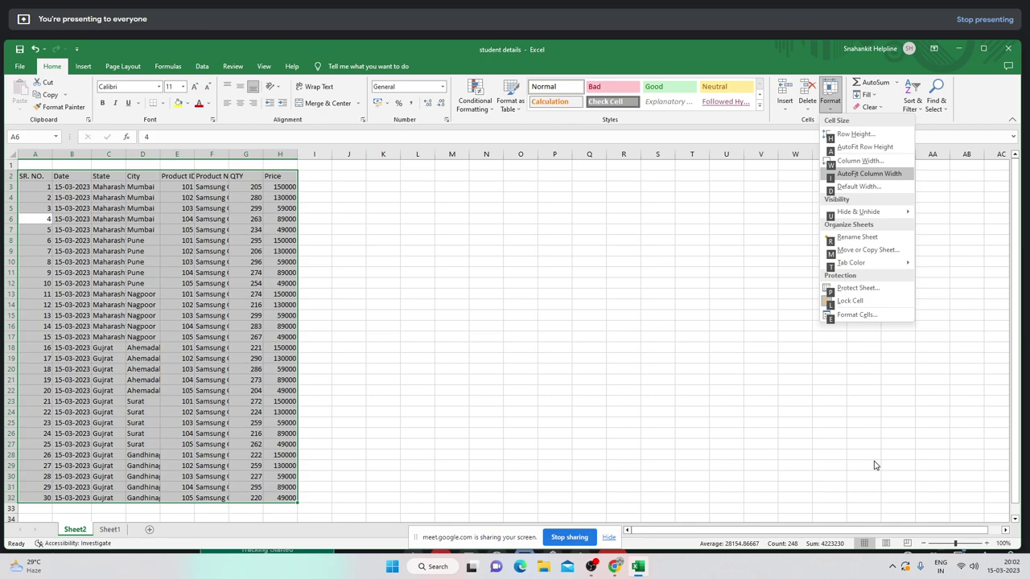
pyautogui.press('Up')
pyautogui.press('Up')
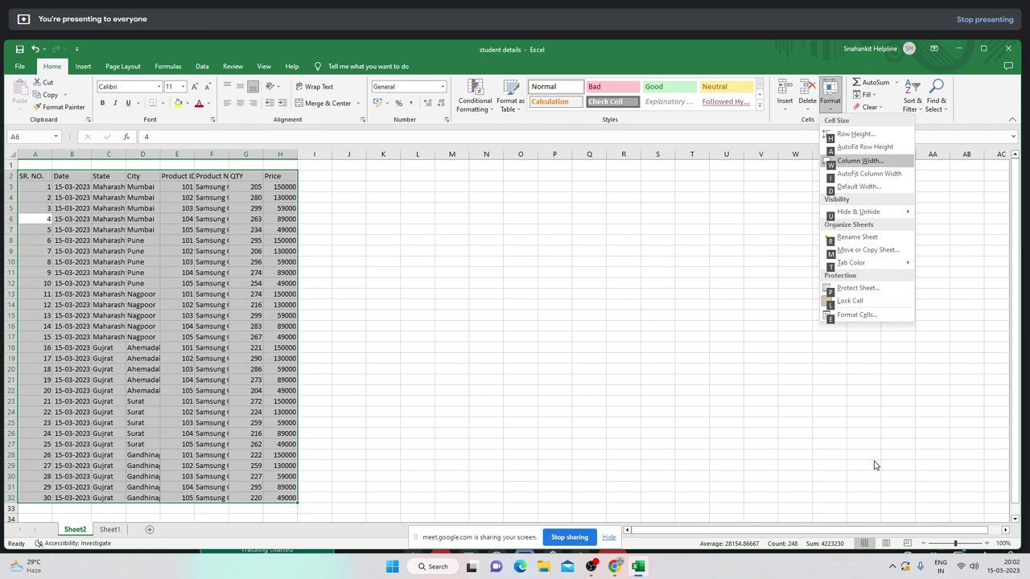
pyautogui.press('Up')
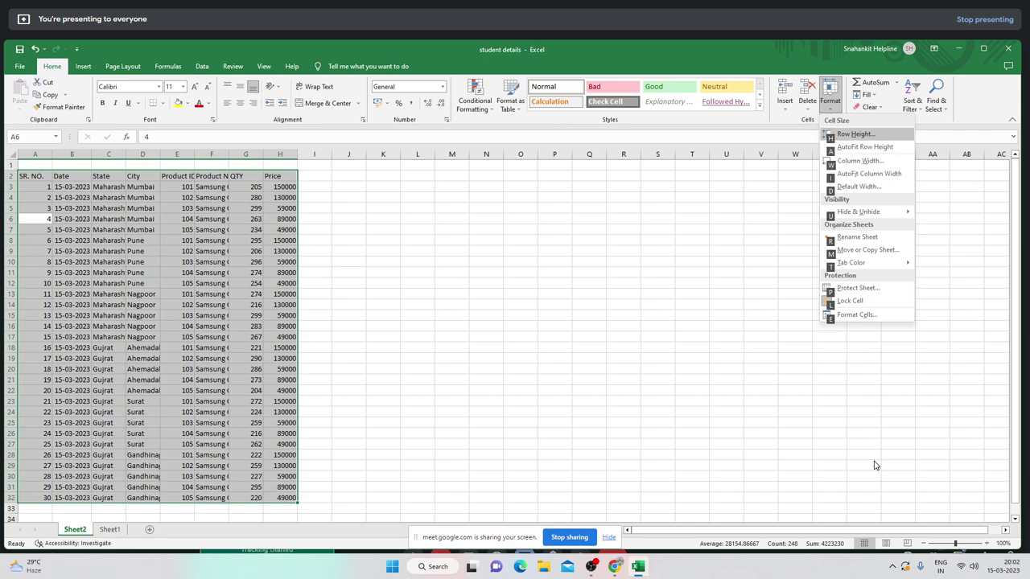
pyautogui.press('Down')
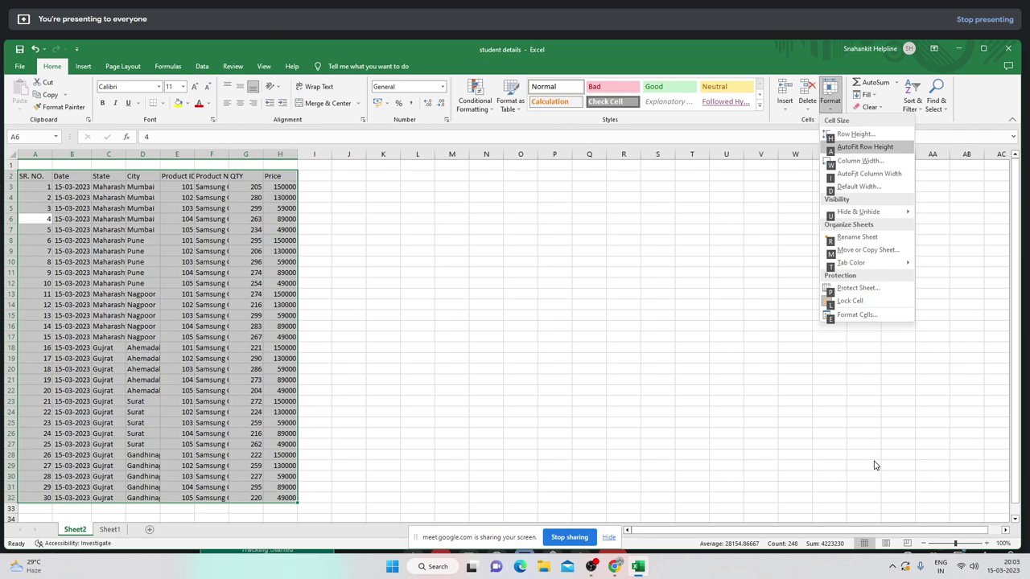
pyautogui.press('Escape')
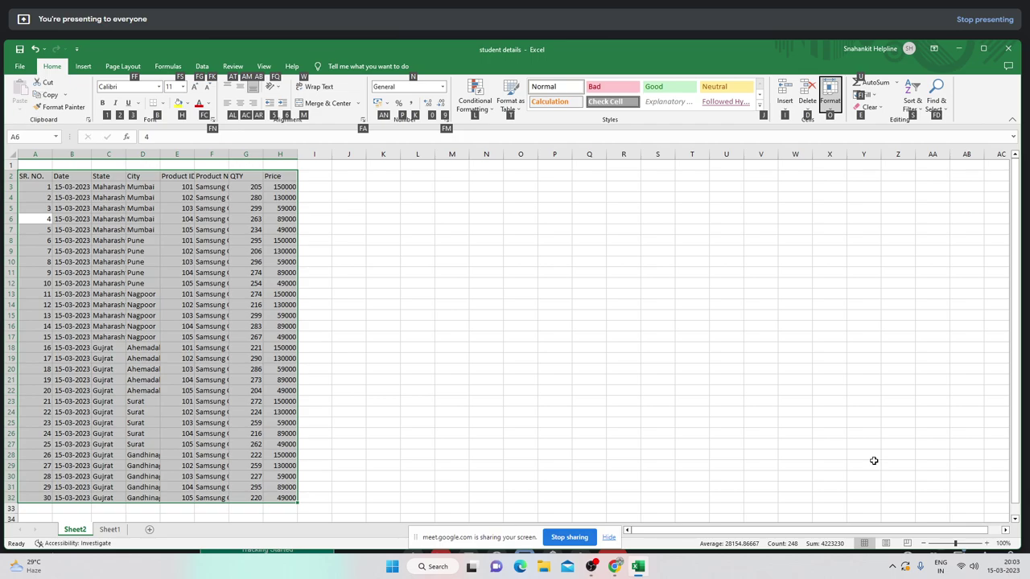
pyautogui.press('Escape')
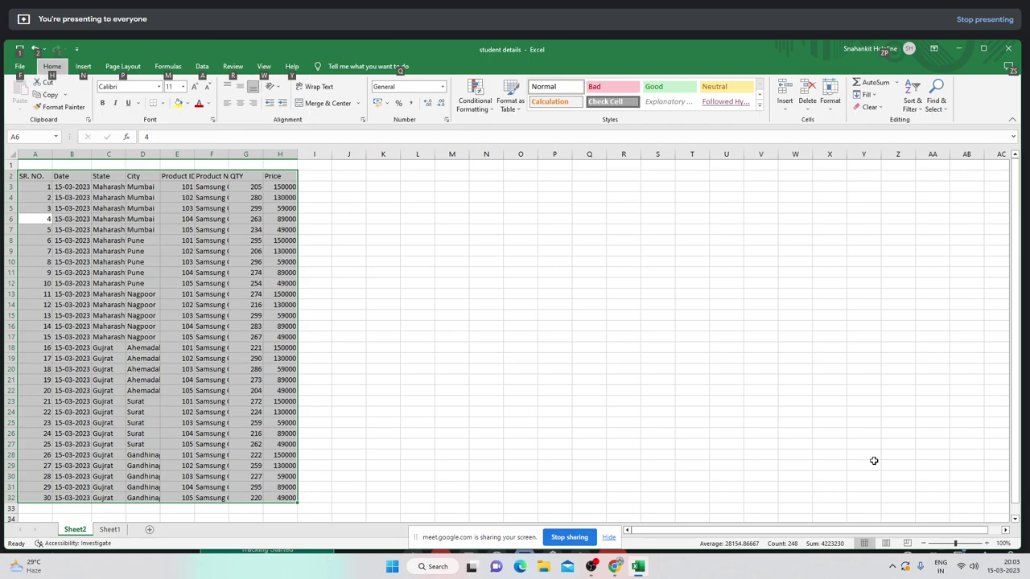
pyautogui.press('Escape')
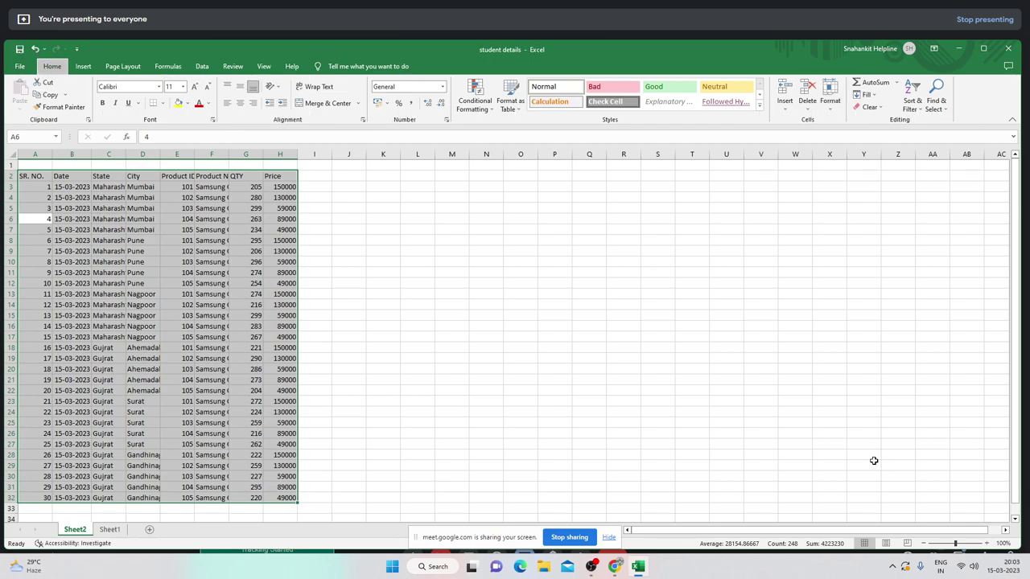
pyautogui.hotkey('alt', 'h')
pyautogui.press('o')
pyautogui.press('i')
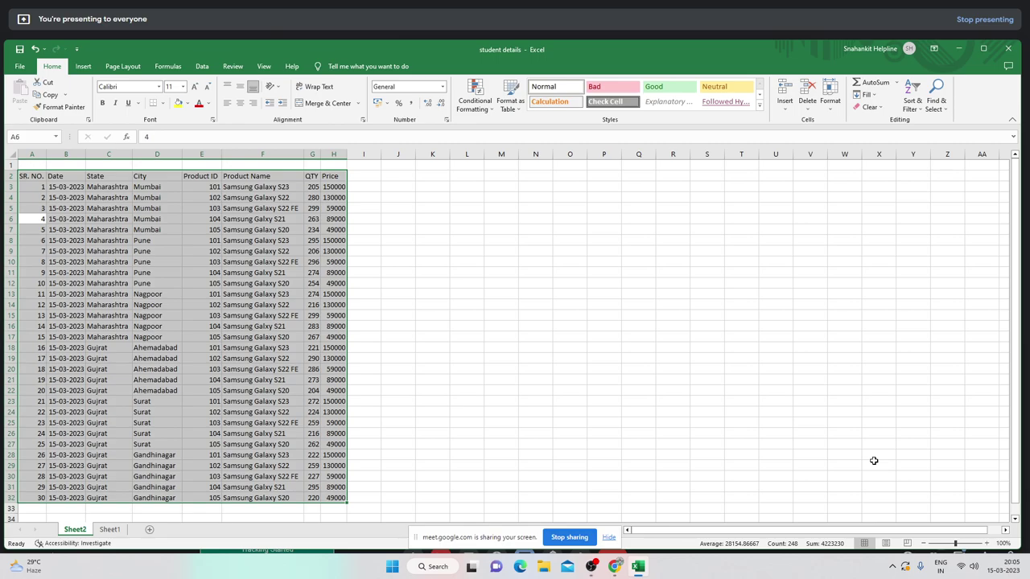
pyautogui.press('alt')
pyautogui.press('h')
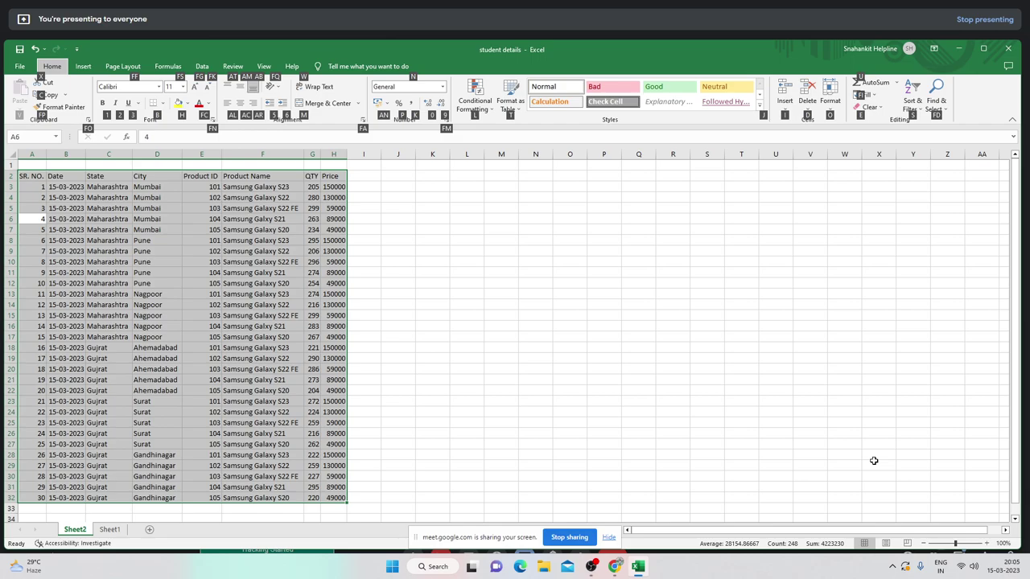
pyautogui.press('Escape')
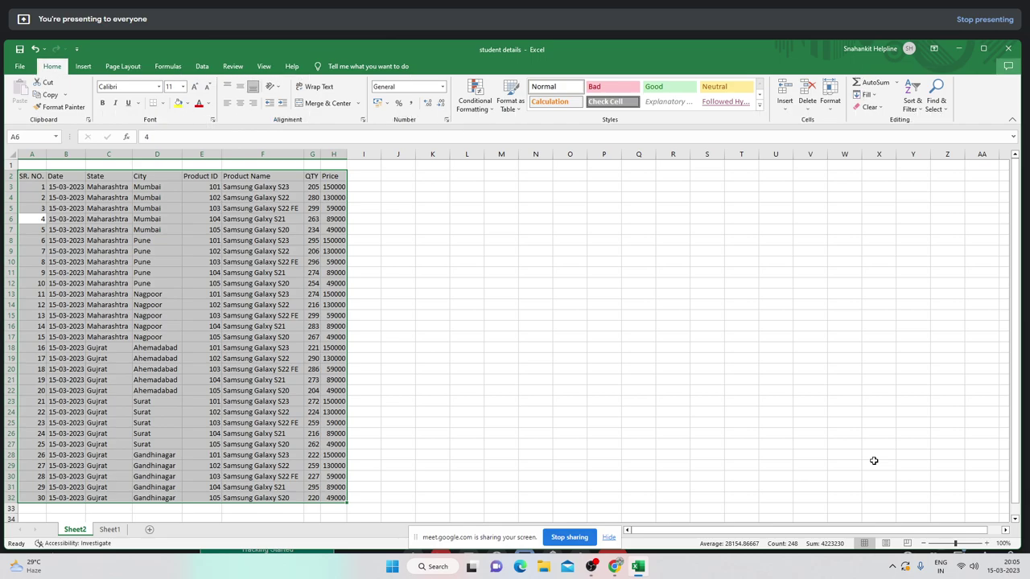
pyautogui.press('Tab')
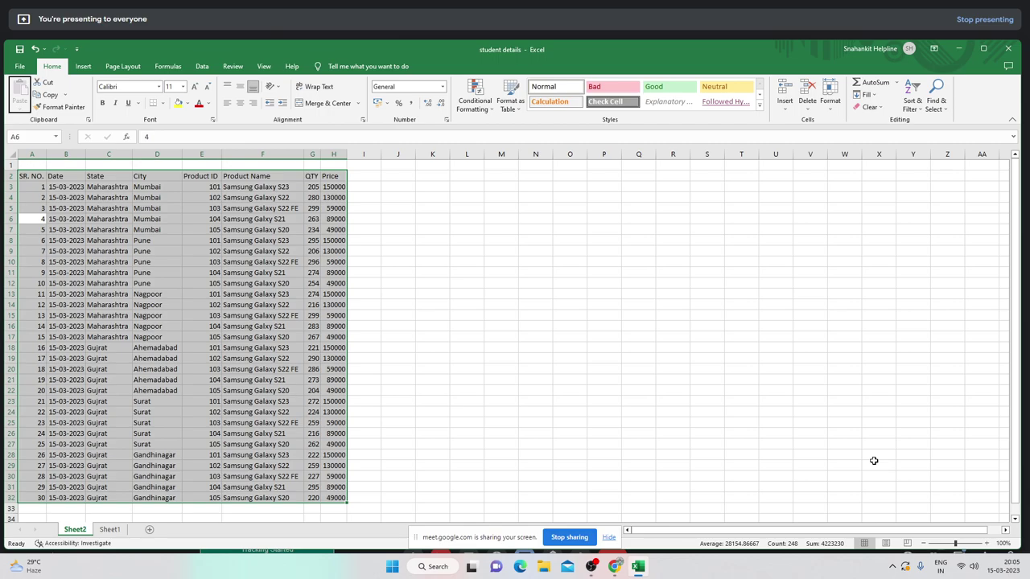
pyautogui.press('Tab')
pyautogui.press('Tab')
pyautogui.press('Tab')
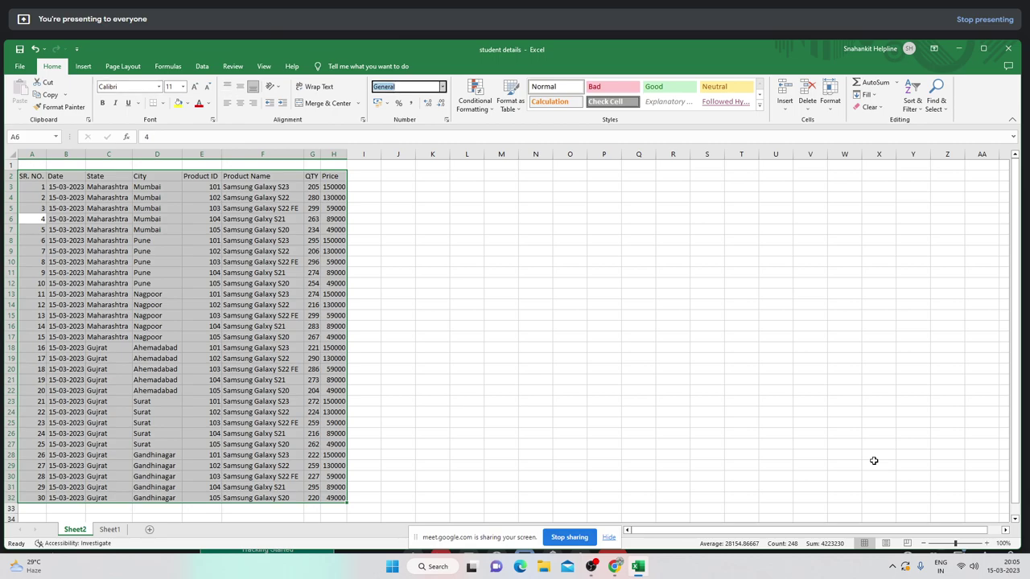
pyautogui.hotkey('shift', 'Tab')
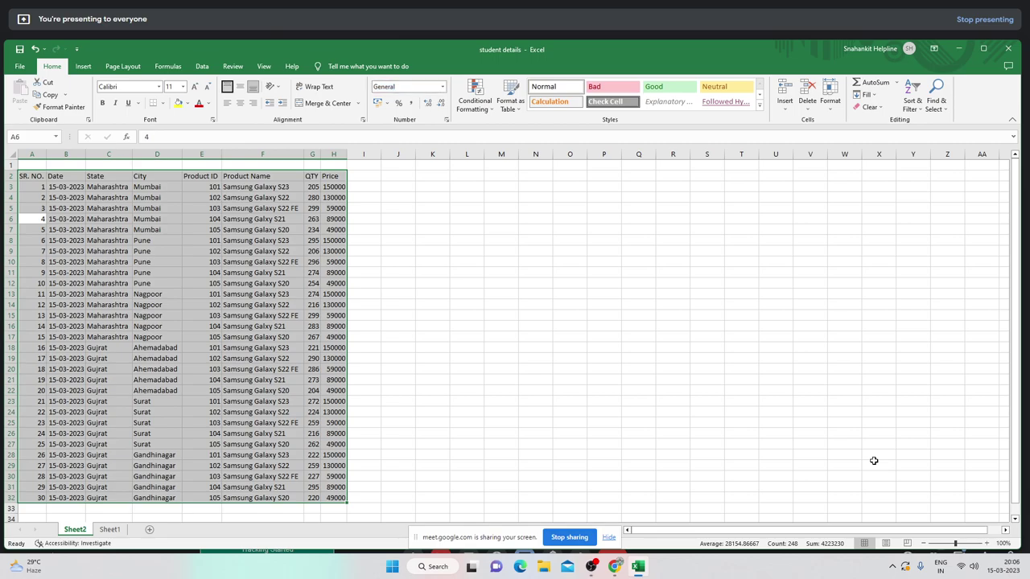
pyautogui.press('Right')
pyautogui.press('Right')
pyautogui.press('Right')
pyautogui.press('Right')
pyautogui.press('Right')
pyautogui.press('Right')
pyautogui.press('Right')
pyautogui.press('Right')
# - Left-align and indent the table text, then ready its Font Size box (still 11)
pyautogui.hotkey('ctrl', 'alt', 'Tab')
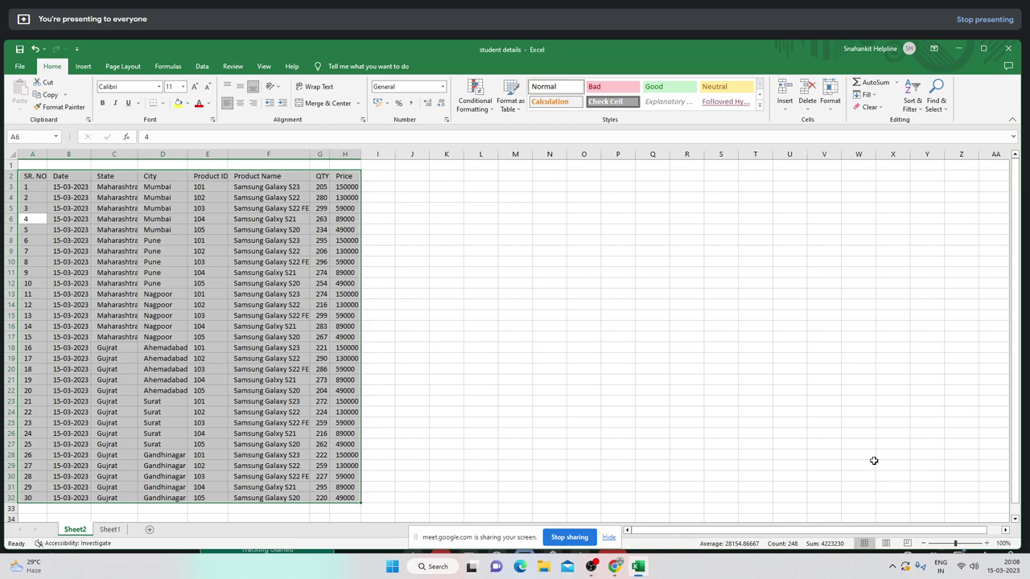
pyautogui.hotkey('alt', 'h')
pyautogui.press('6')
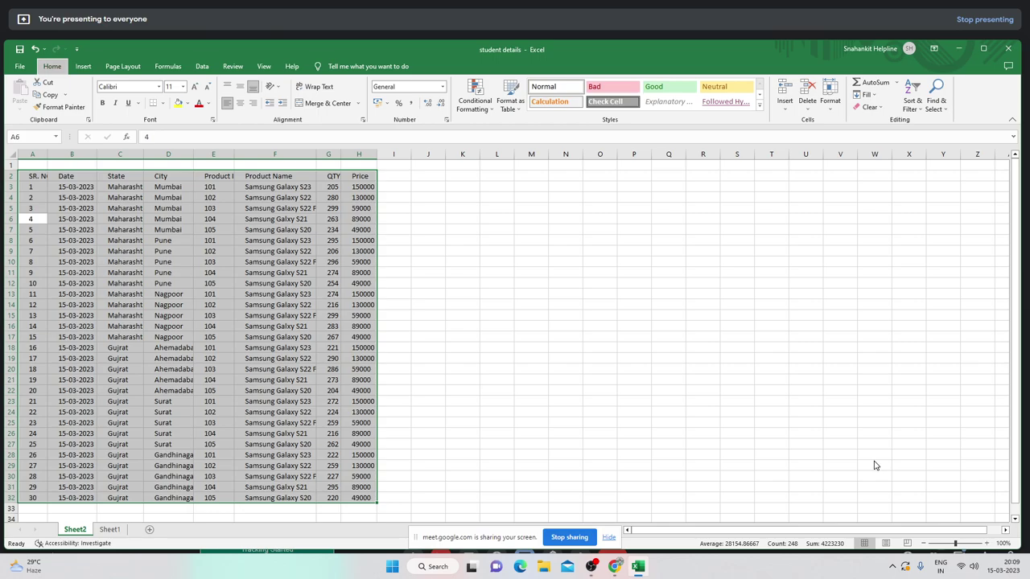
pyautogui.hotkey('ctrl', 'shift', 'p')
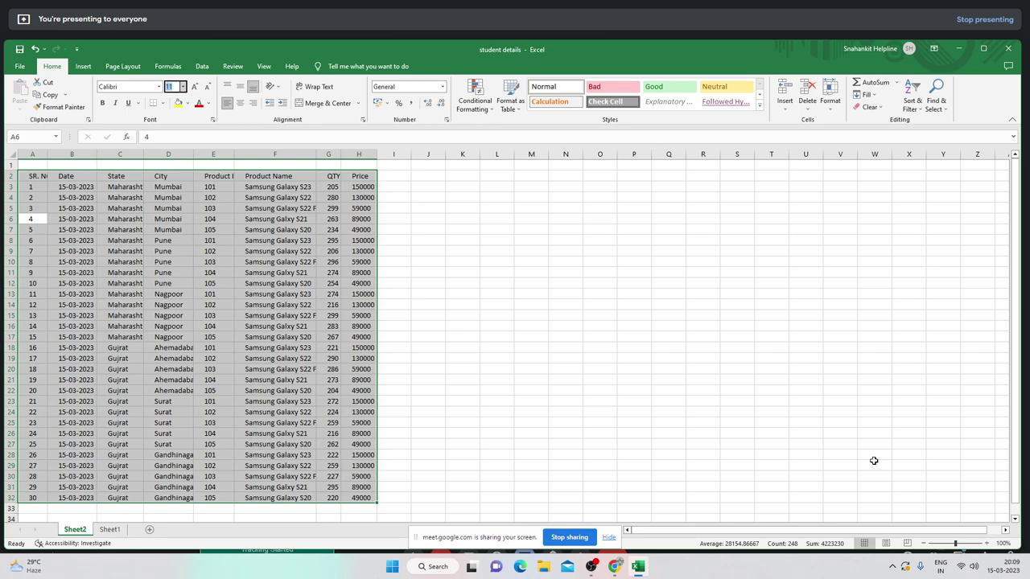
# - Change the table's font size from 11 to 12 points
pyautogui.hotkey('alt', 'Down')
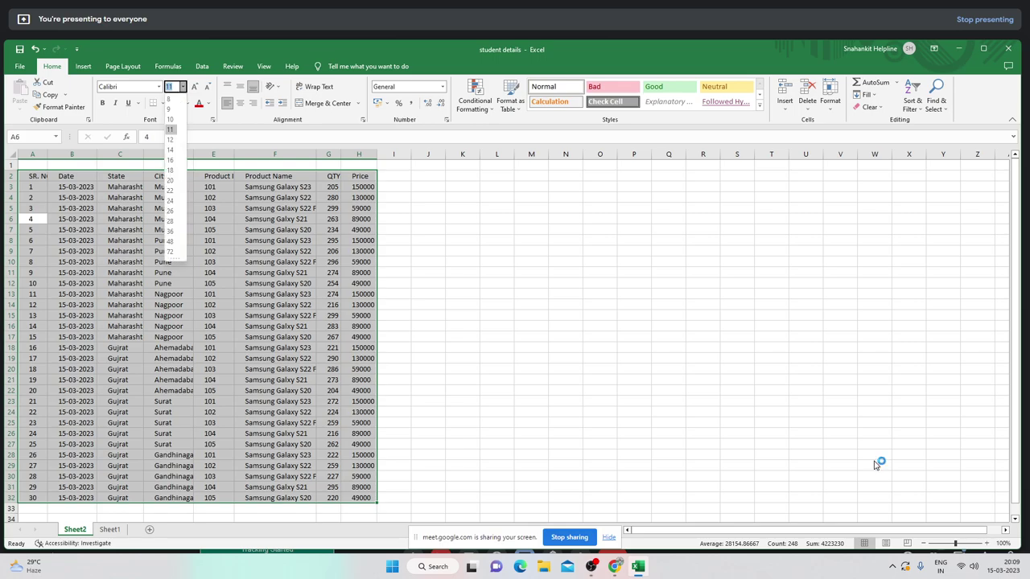
pyautogui.press('Down')
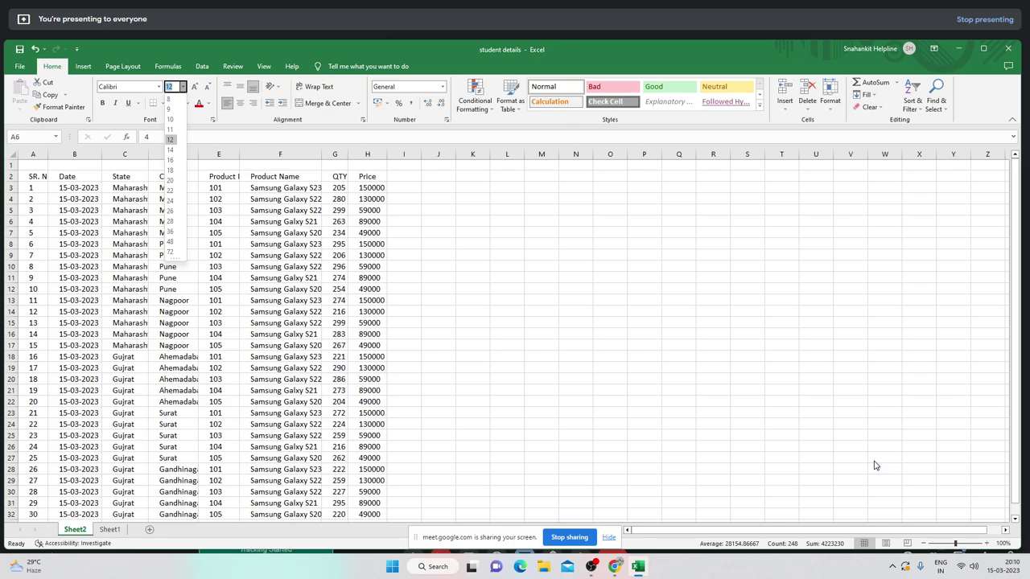
pyautogui.press('Return')
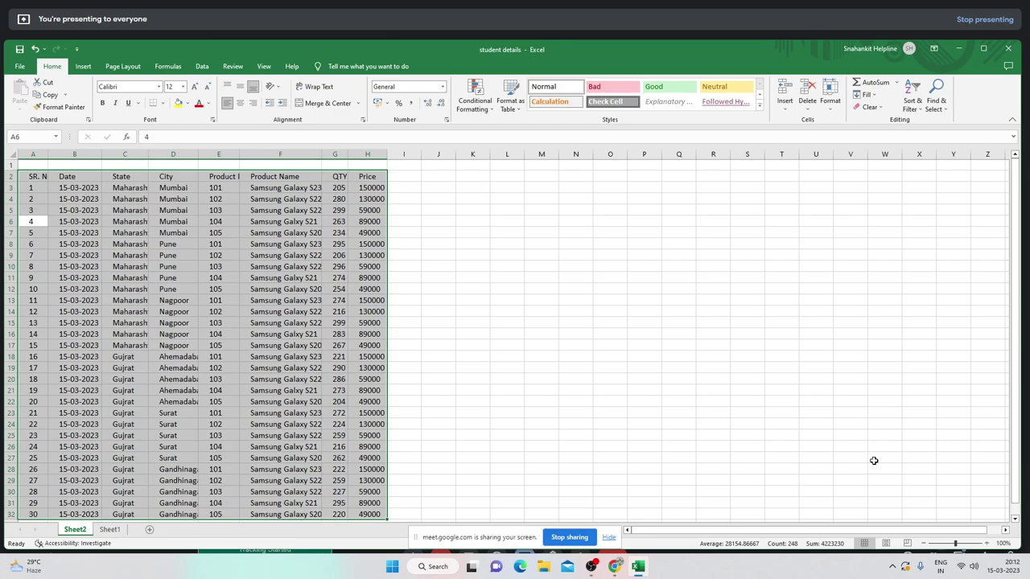
pyautogui.press('Up')
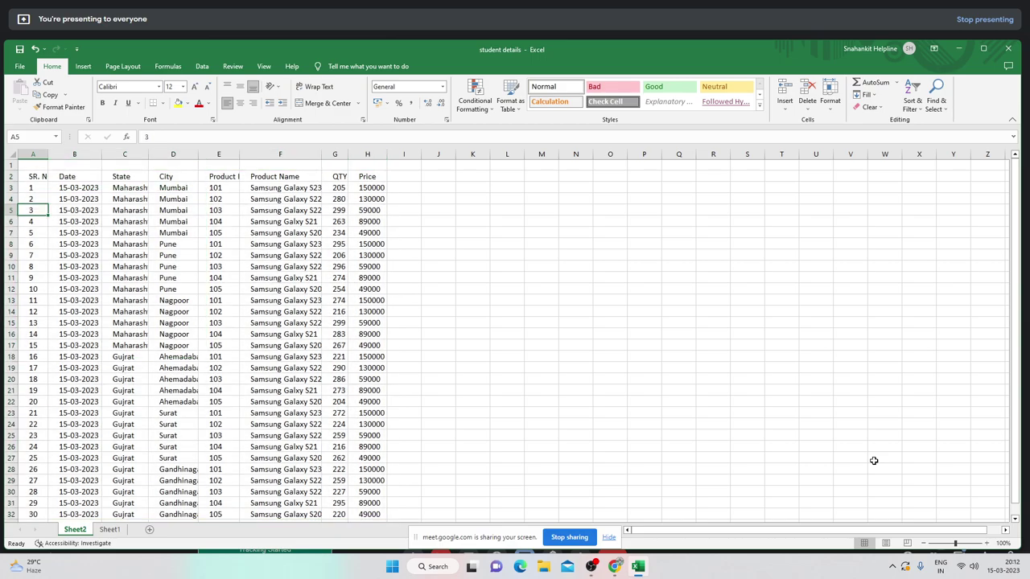
pyautogui.press('Up')
pyautogui.press('Up')
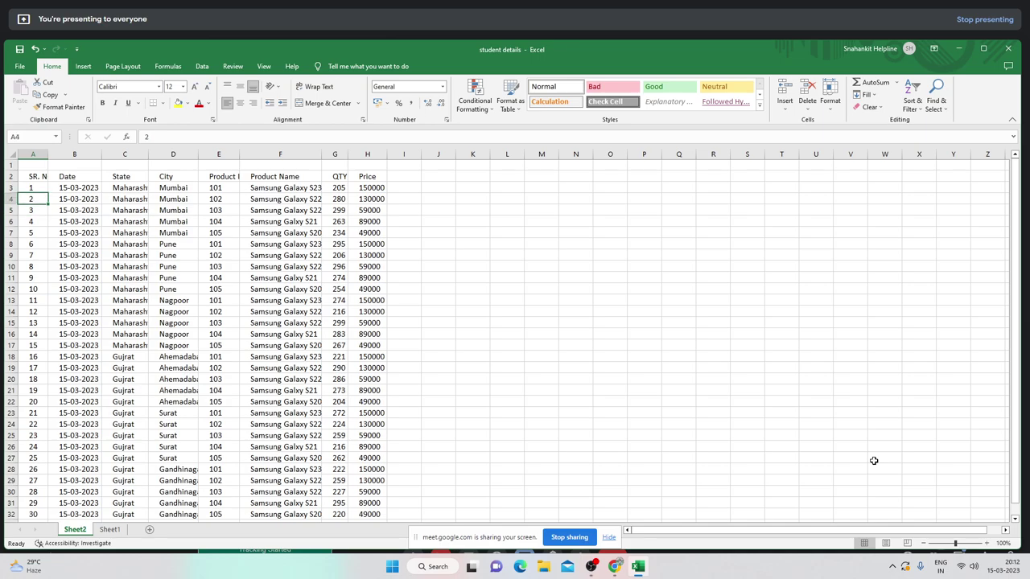
pyautogui.press('Up')
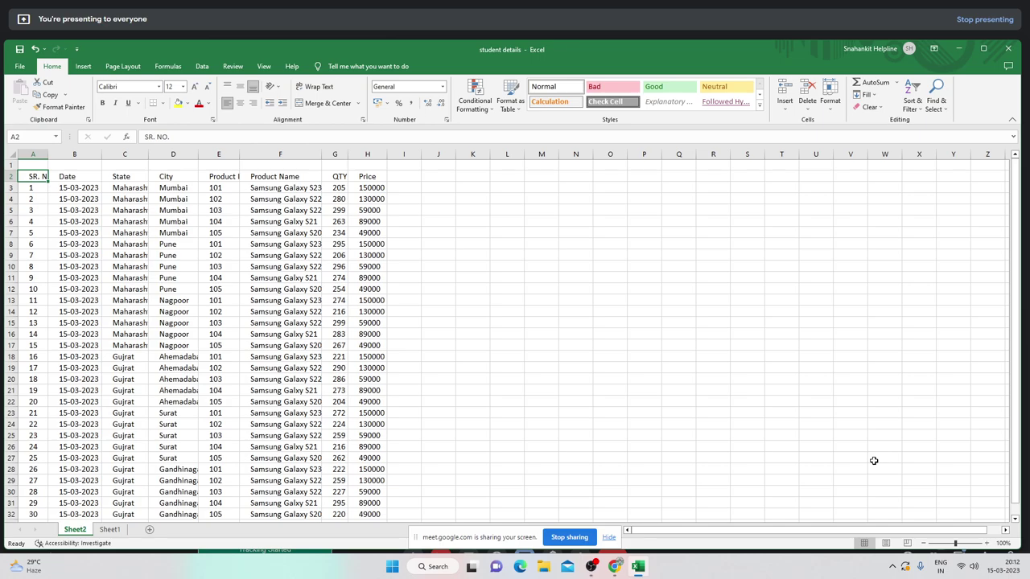
pyautogui.hotkey('ctrl', 'shift', 'Right')
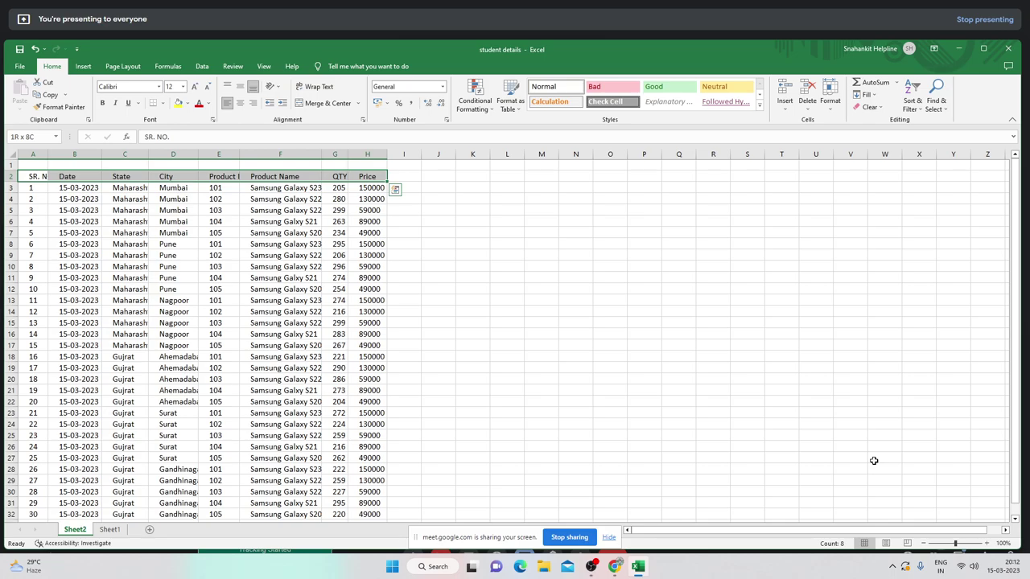
pyautogui.hotkey('ctrl', 'b')
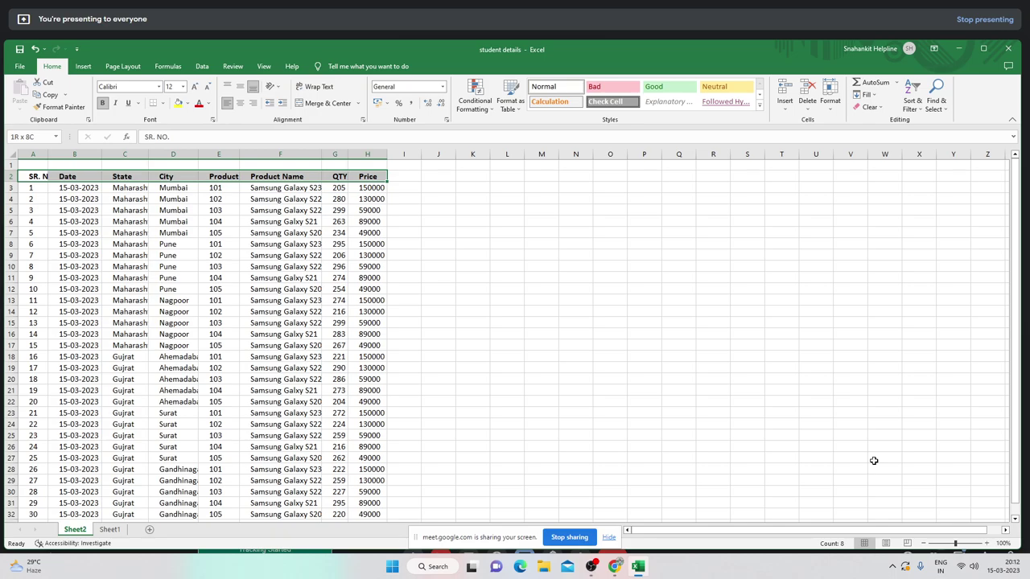
pyautogui.click(32, 176)
pyautogui.press('Right')
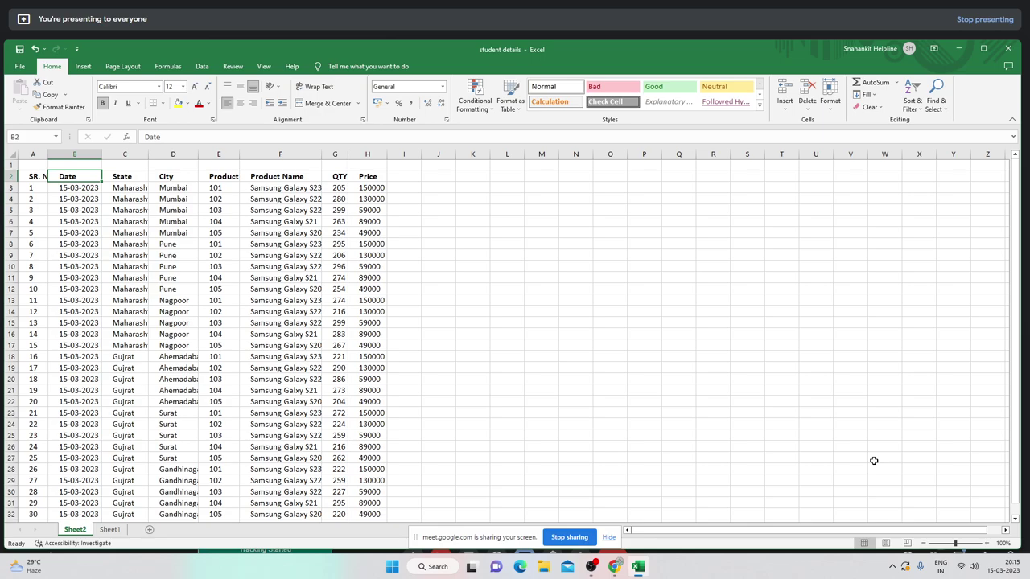
pyautogui.hotkey('alt', 'h')
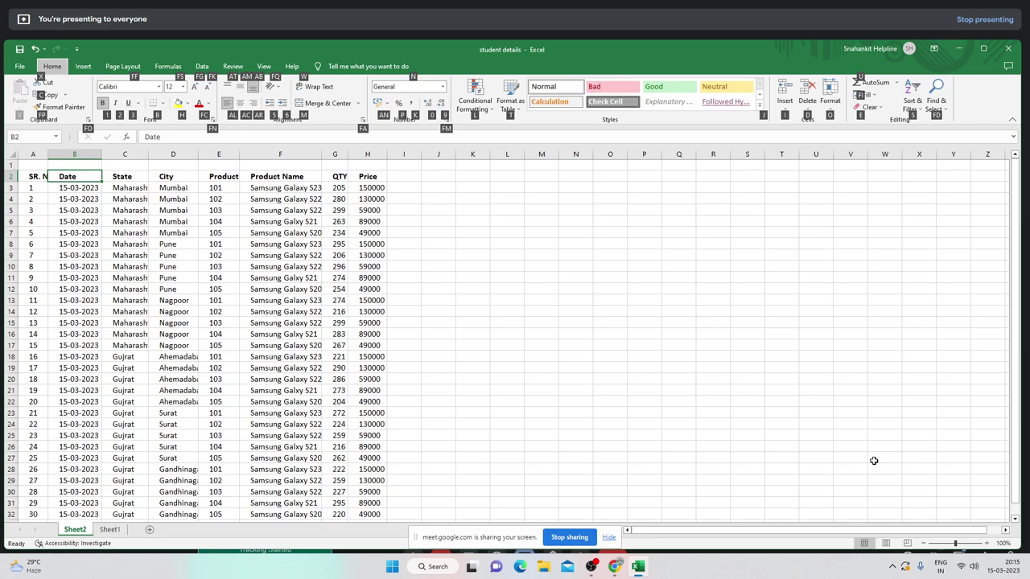
pyautogui.press('Escape')
pyautogui.press('Tab')
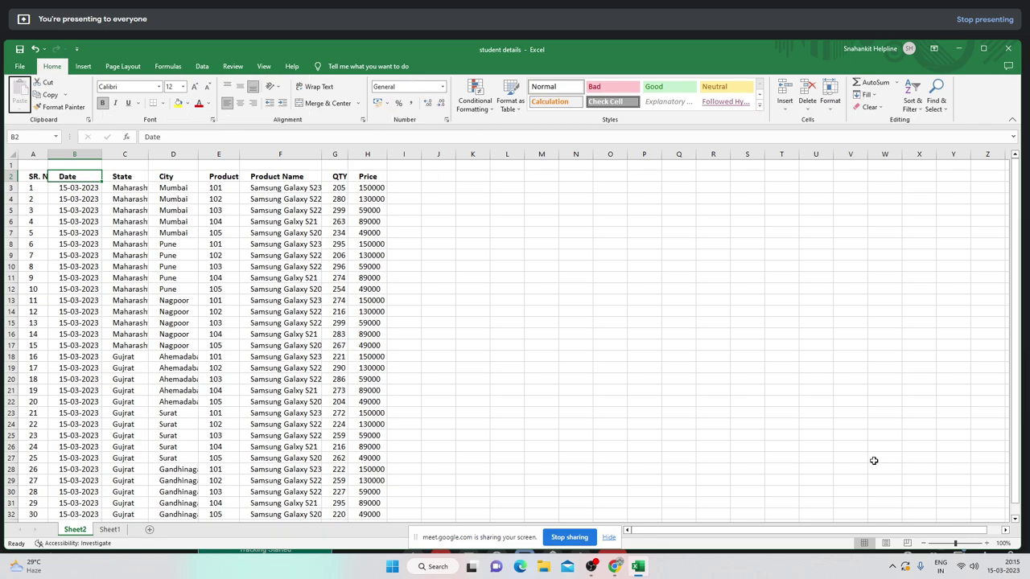
pyautogui.hotkey('ctrl', 'Right')
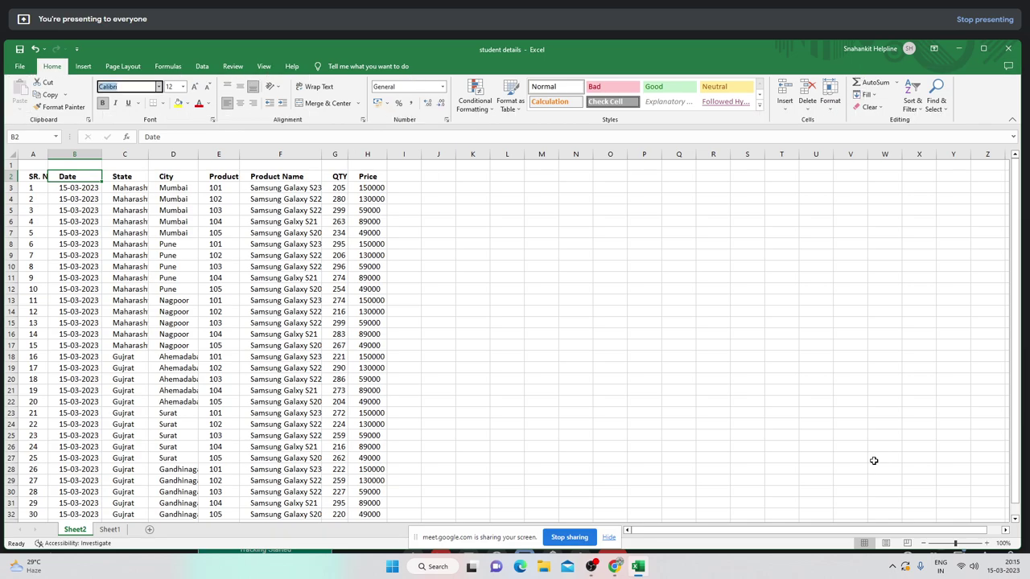
pyautogui.hotkey('ctrl', 'Right')
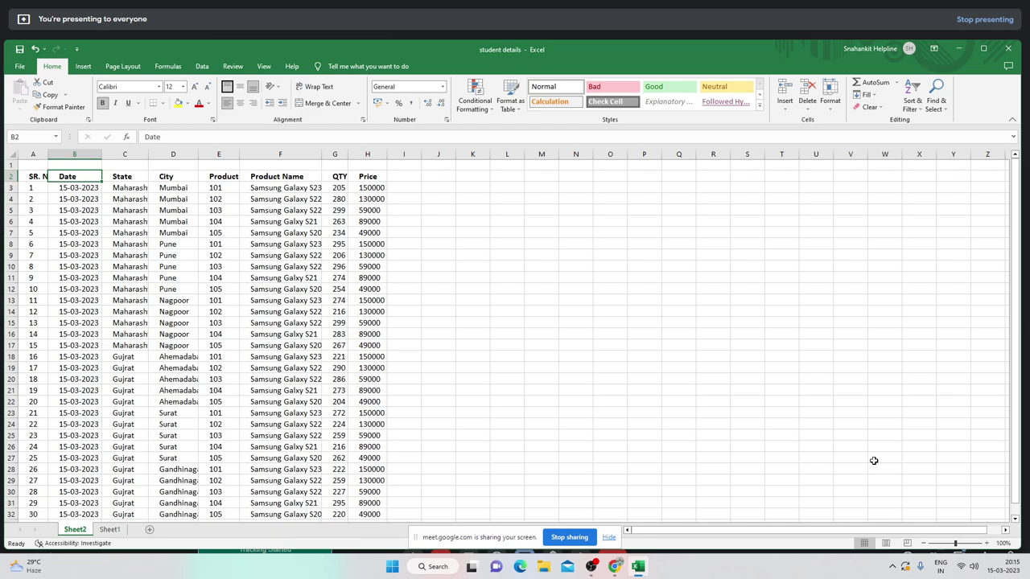
pyautogui.press('Right')
pyautogui.press('Right')
# - Select the whole table A2:H32 and centre-align all its text
pyautogui.hotkey('alt', 'h')
pyautogui.press('a')
pyautogui.press('r')
pyautogui.hotkey('ctrl', 'a')
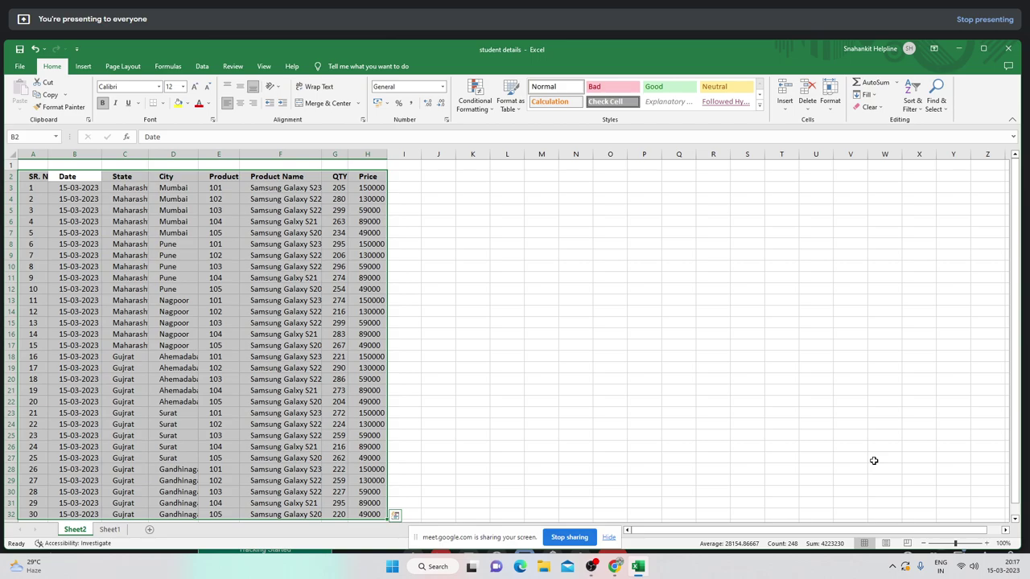
pyautogui.hotkey('alt', 'h')
pyautogui.press('a')
pyautogui.press('c')
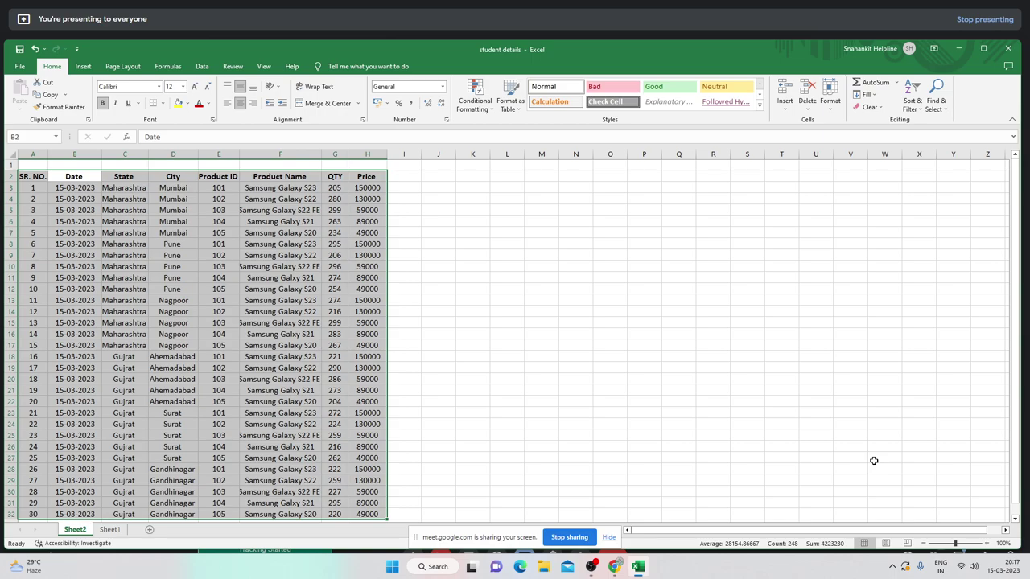
# - Reselect the sales table A2:H32 and bring up its Borders choices
pyautogui.press('Down')
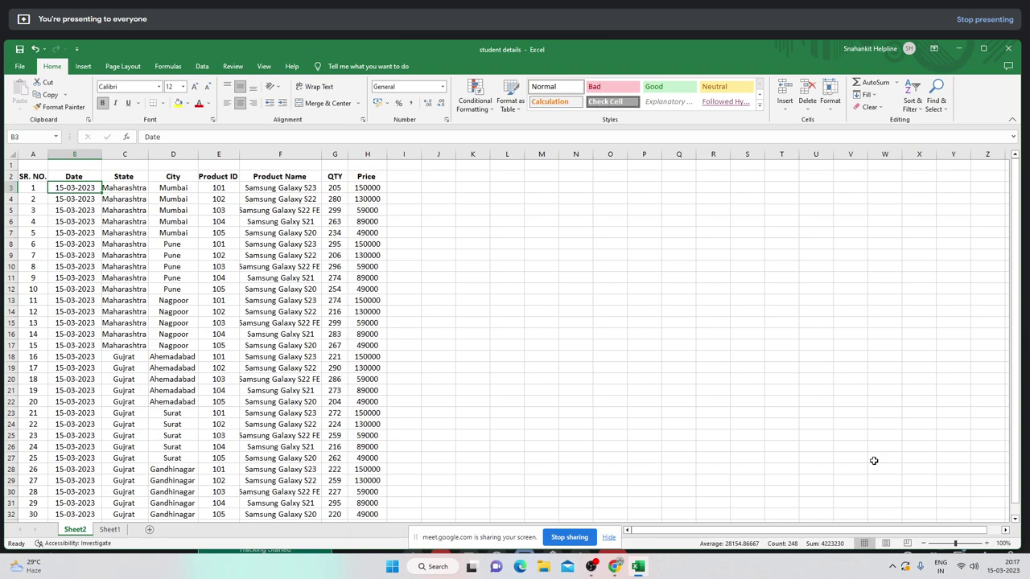
pyautogui.press('Down')
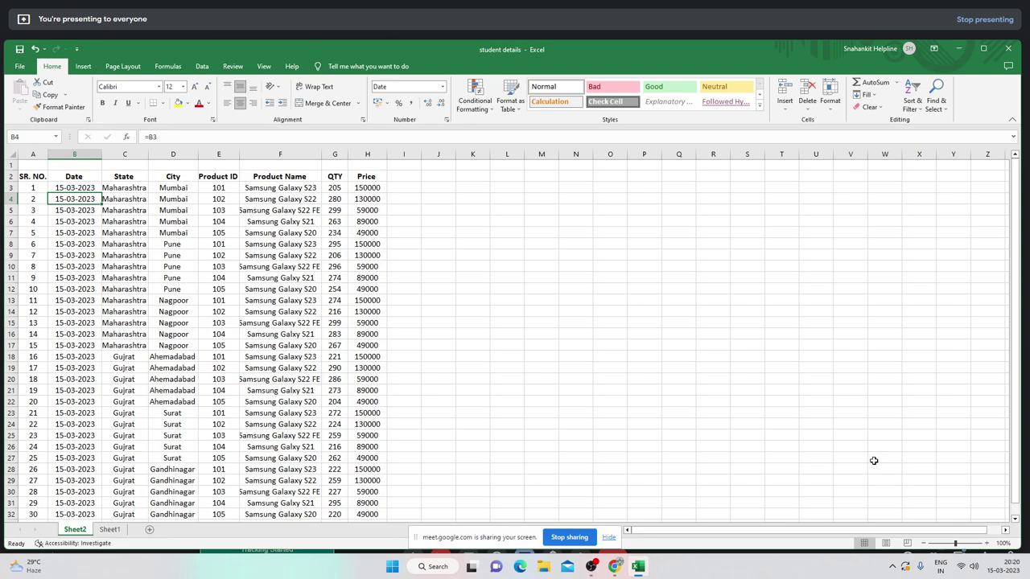
pyautogui.hotkey('ctrl', 'a')
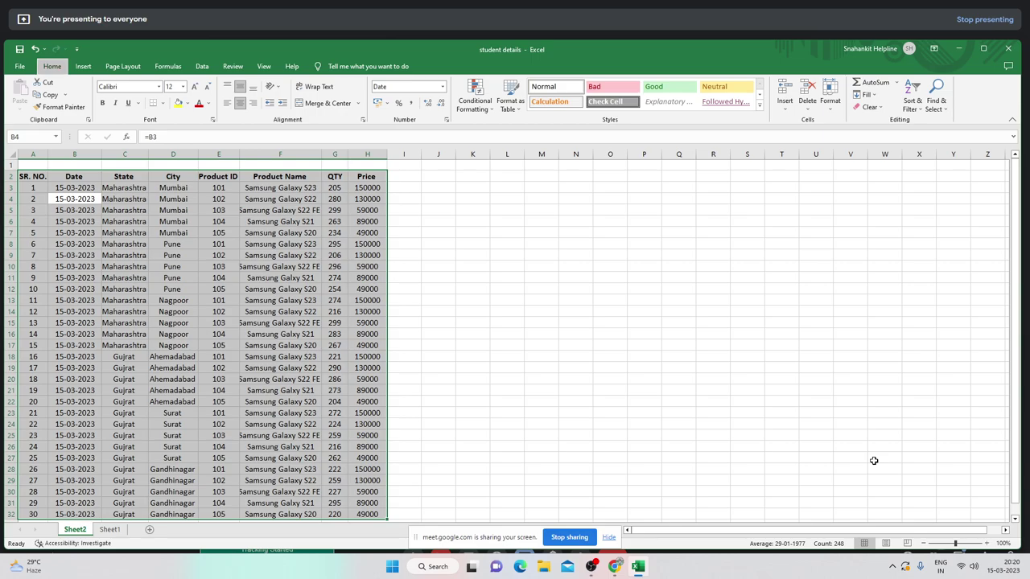
pyautogui.hotkey('alt', 'h')
pyautogui.press('b')
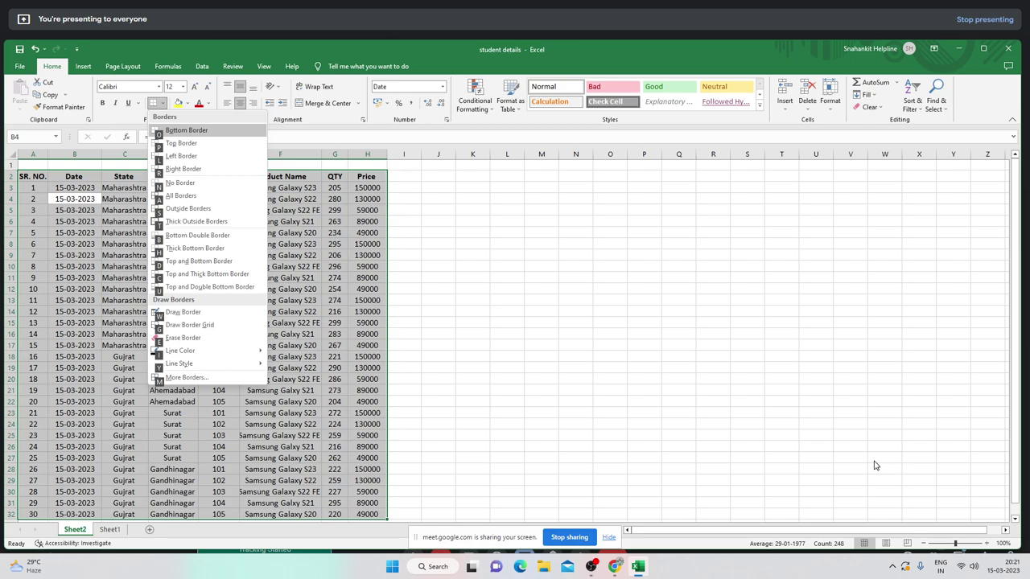
pyautogui.press('Down')
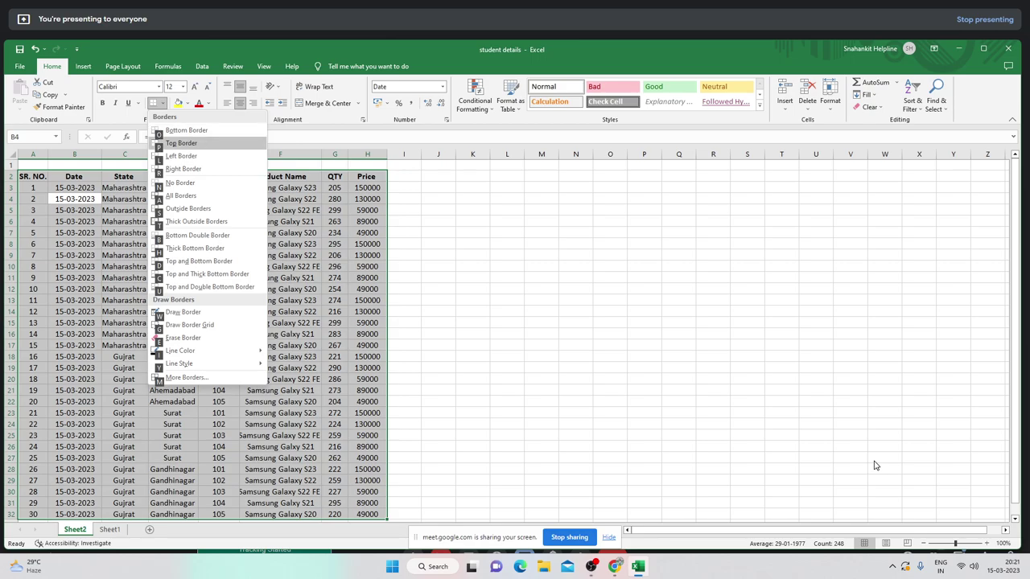
pyautogui.press('Down')
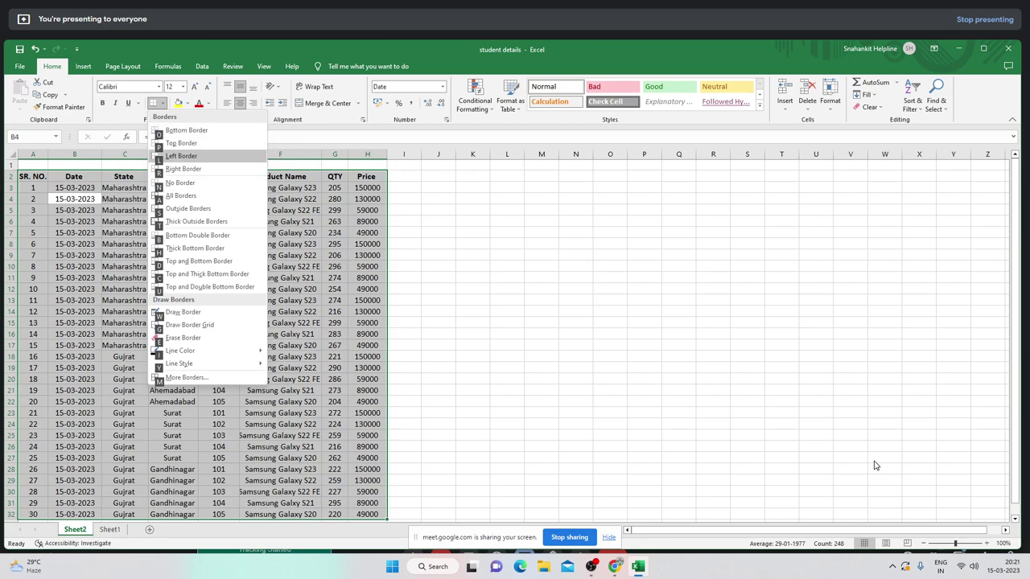
pyautogui.press('Down')
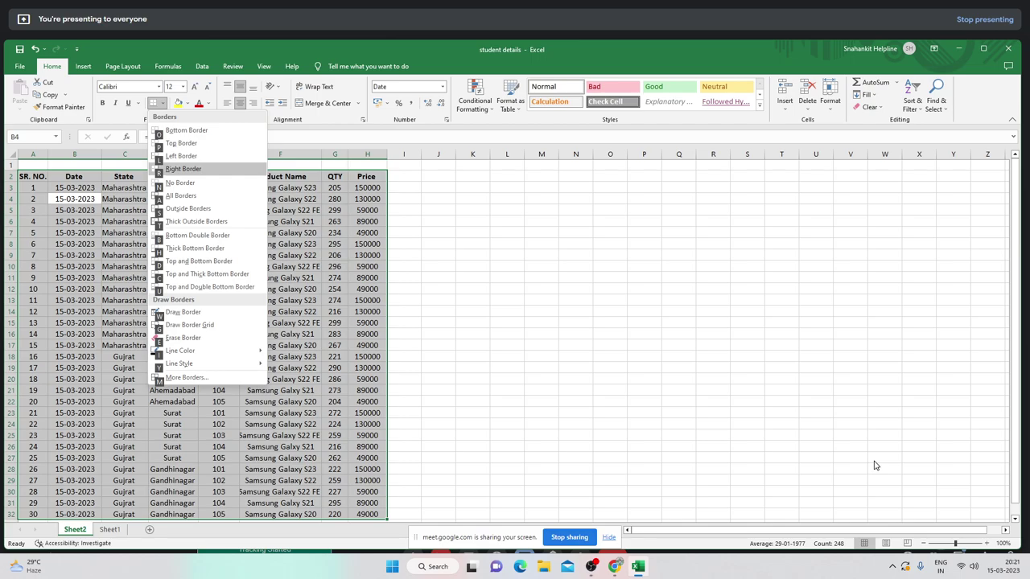
pyautogui.press('Down')
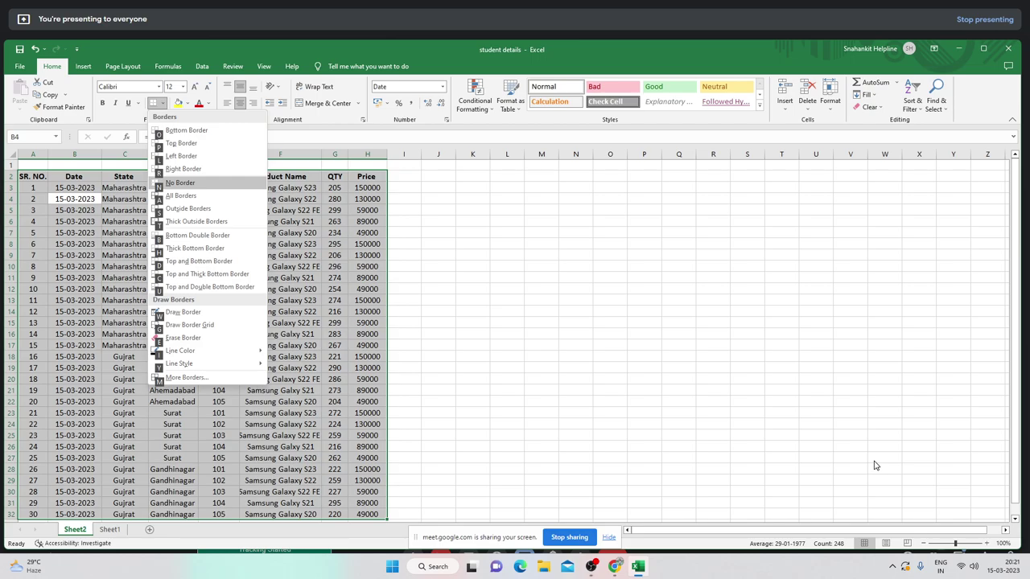
pyautogui.press('Down')
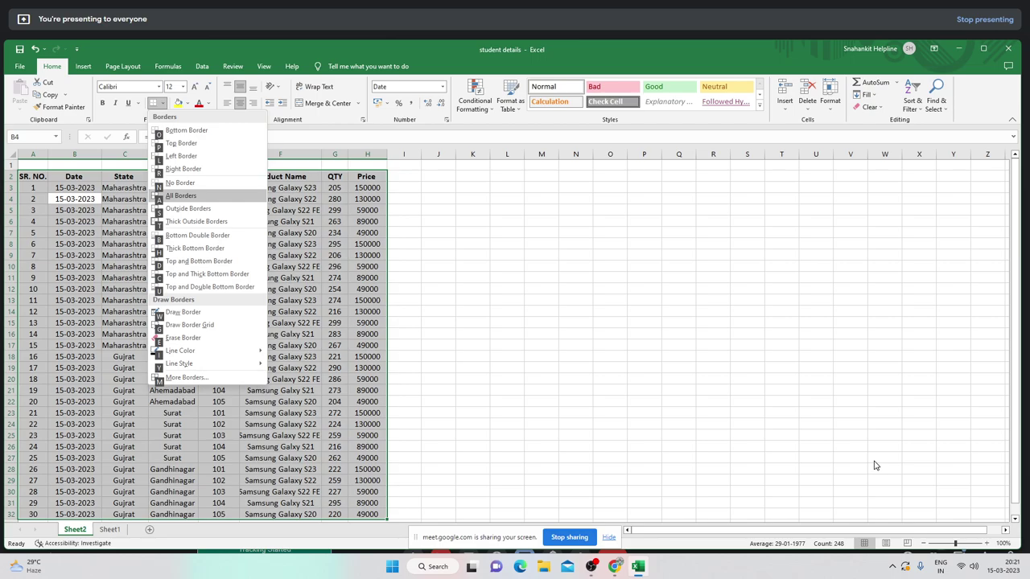
pyautogui.press('Down')
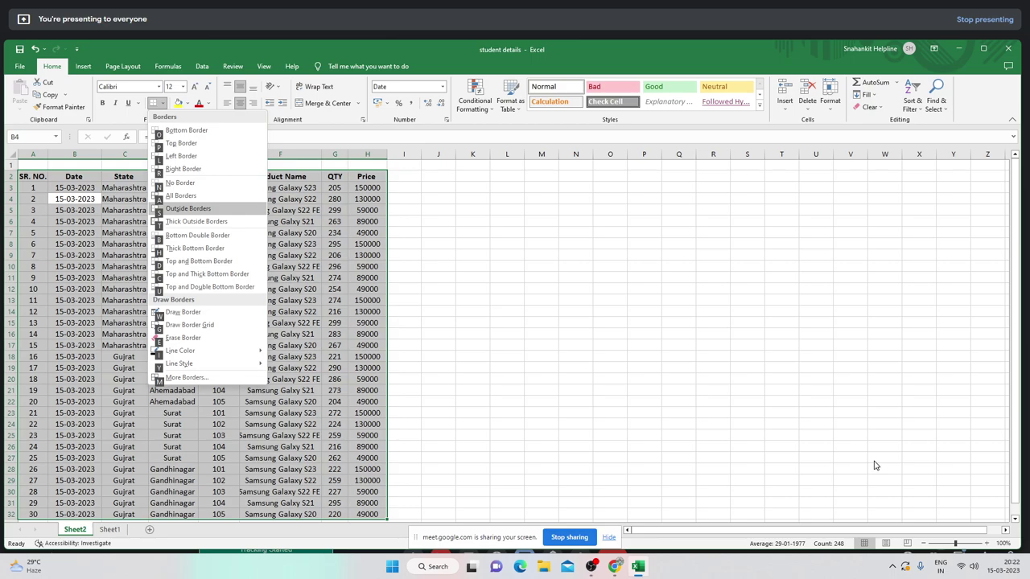
pyautogui.press('Down')
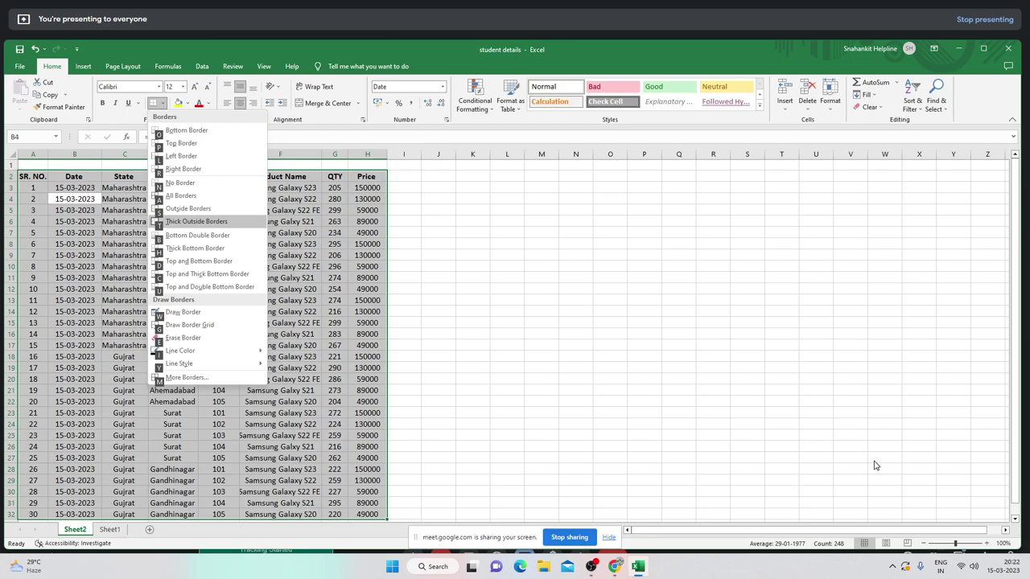
pyautogui.press('Down')
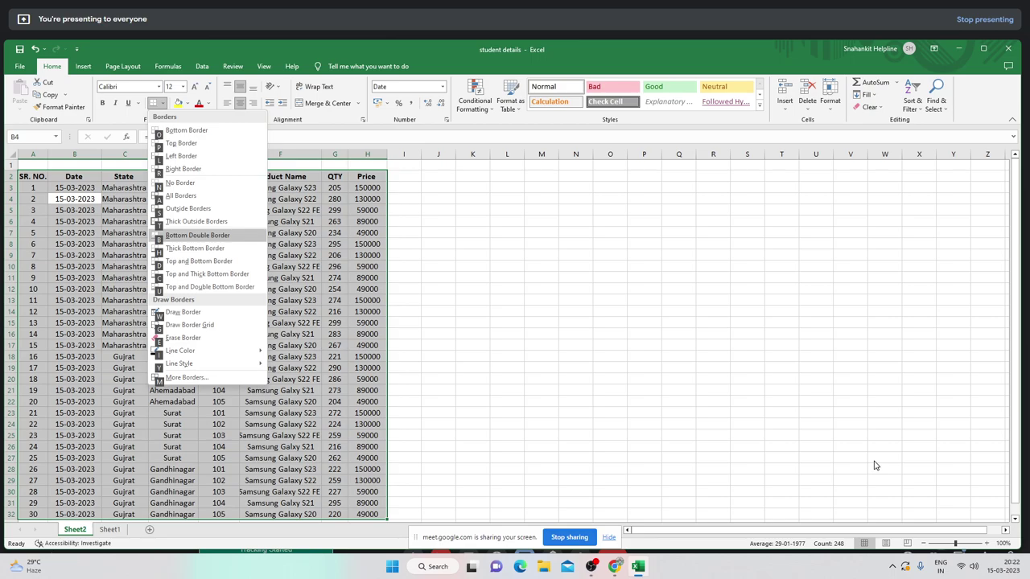
pyautogui.press('Down')
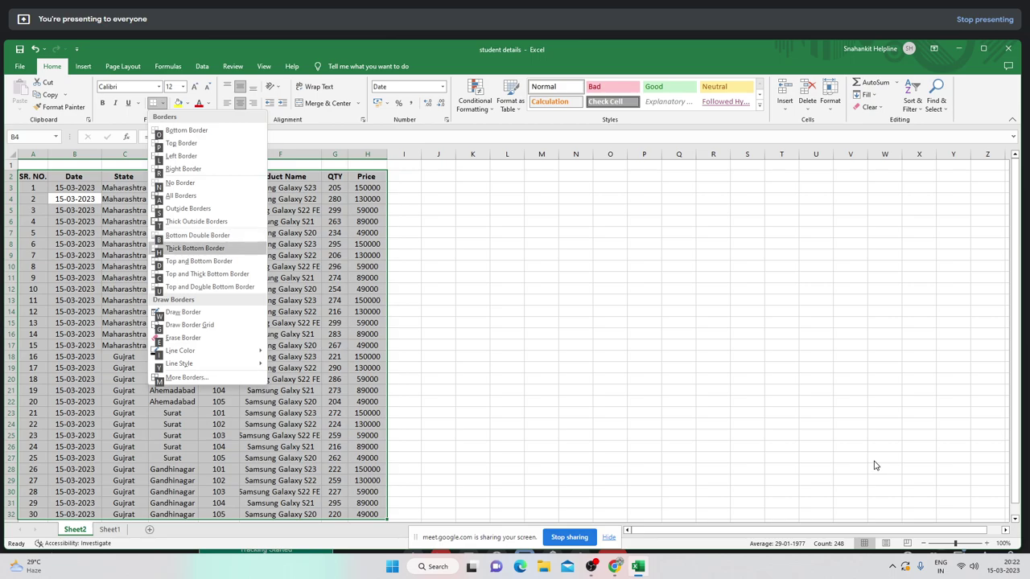
pyautogui.press('Down')
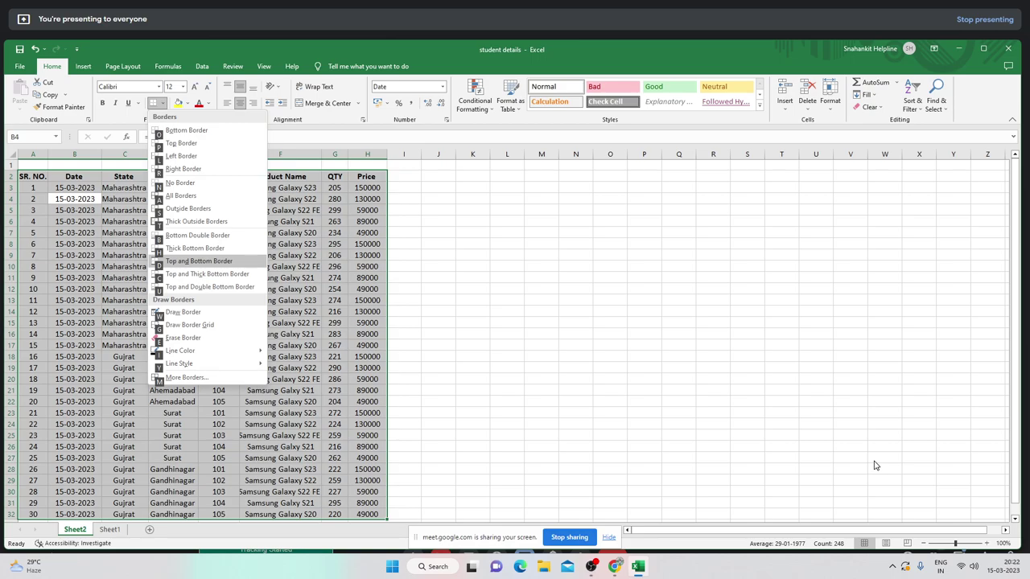
pyautogui.press('Down')
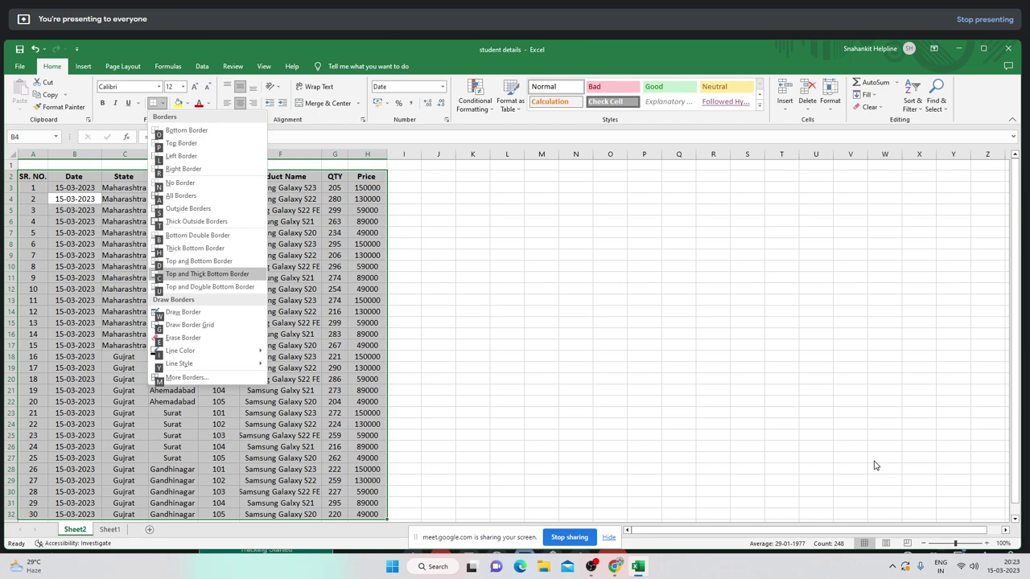
pyautogui.press('Down')
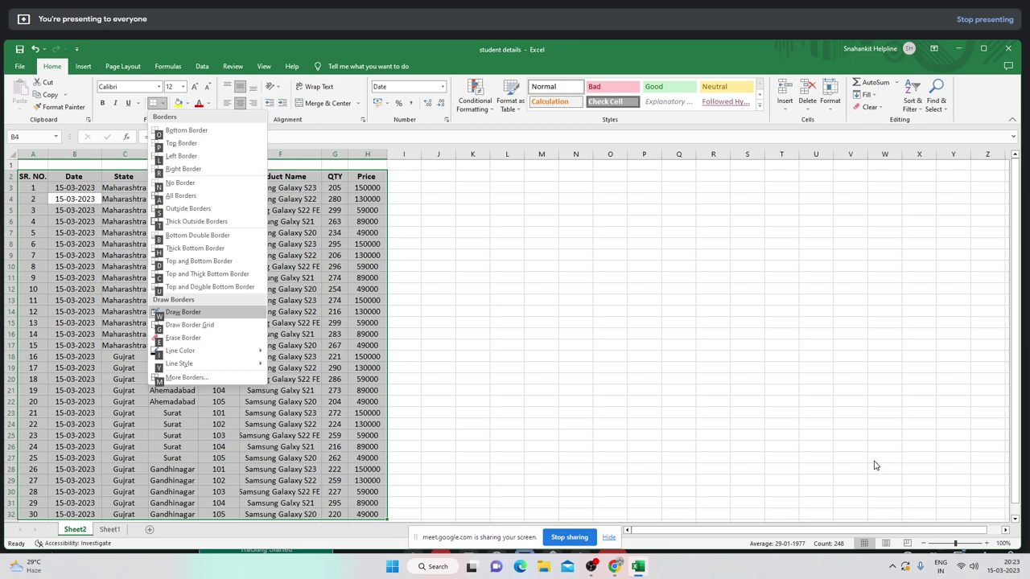
# - Apply All Borders to every cell of the A2:H32 sales table
pyautogui.press('Down')
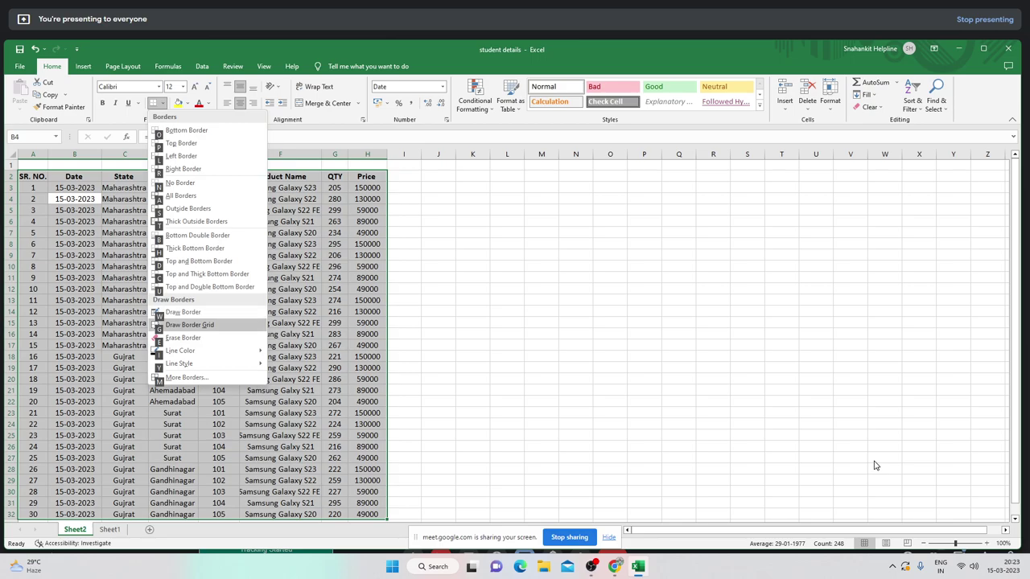
pyautogui.press('Down')
pyautogui.press('Up')
pyautogui.press('Up')
pyautogui.press('Up')
pyautogui.press('Down')
pyautogui.press('Down')
pyautogui.press('Up')
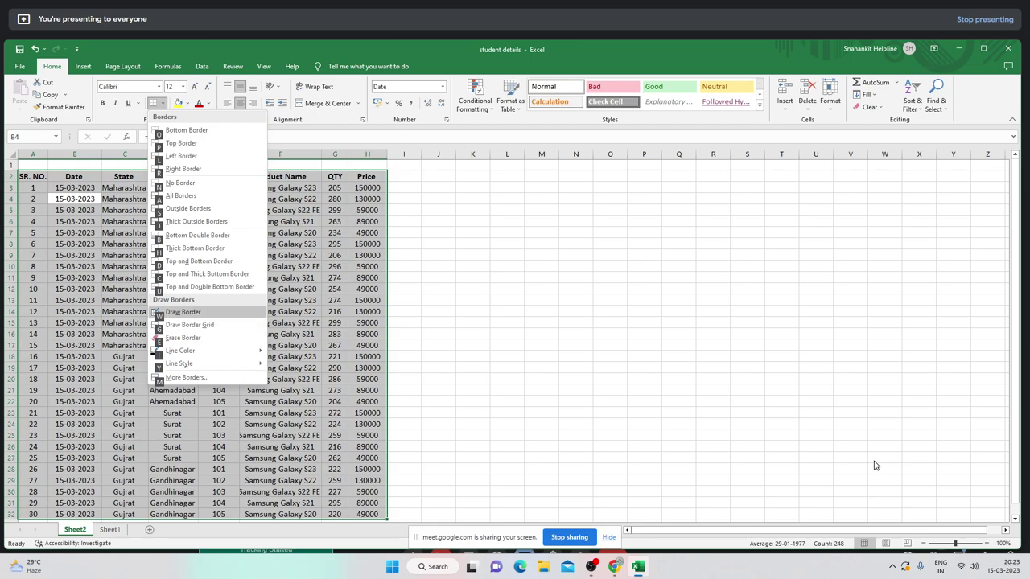
pyautogui.press('Down')
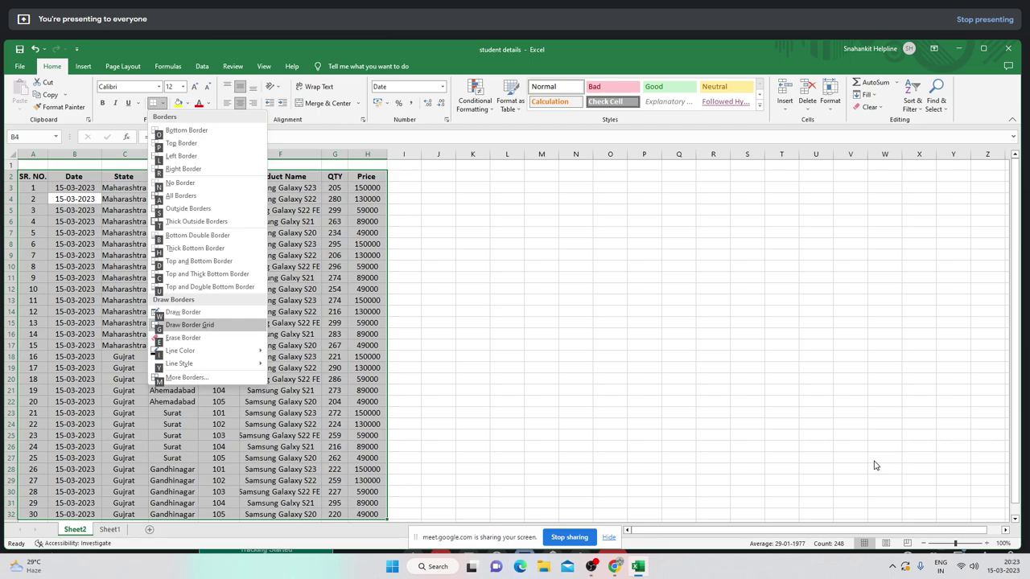
pyautogui.press('Down')
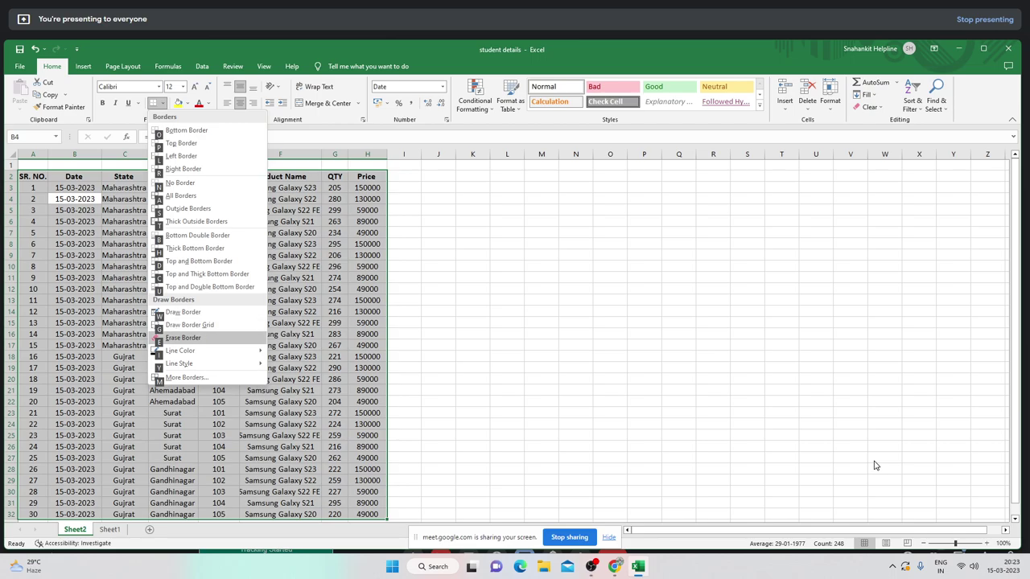
pyautogui.press('Down')
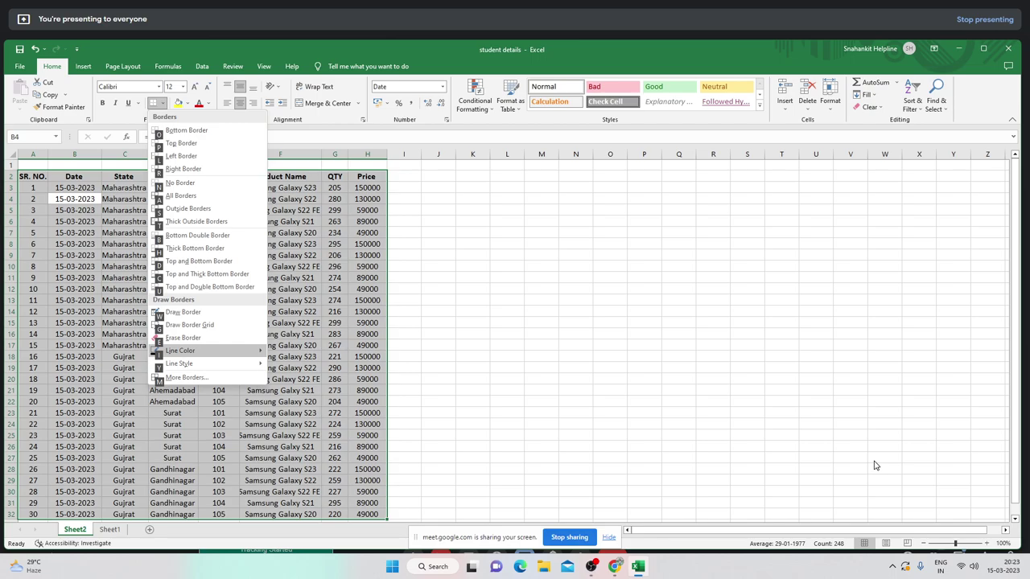
pyautogui.press('Down')
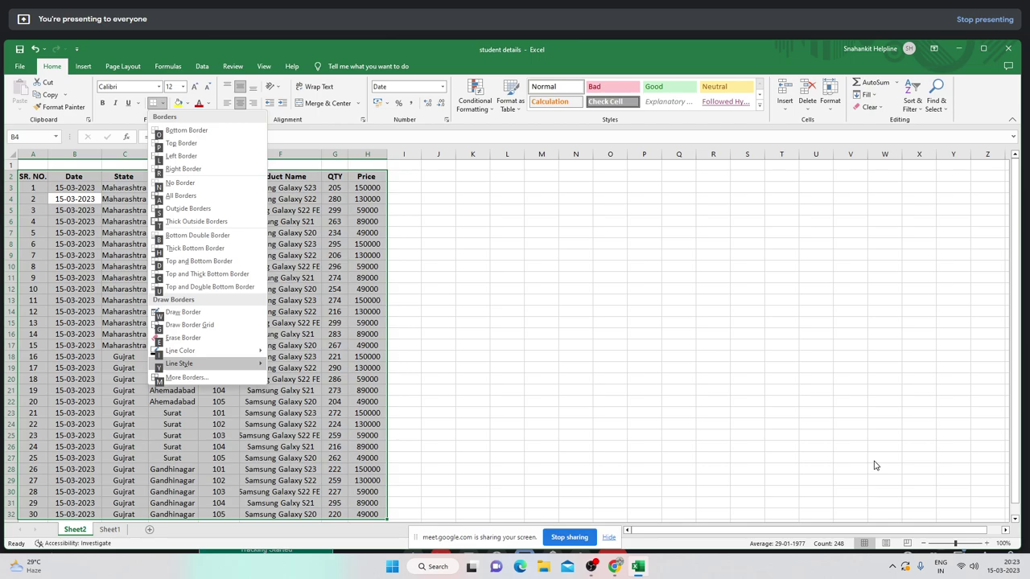
pyautogui.press('Down')
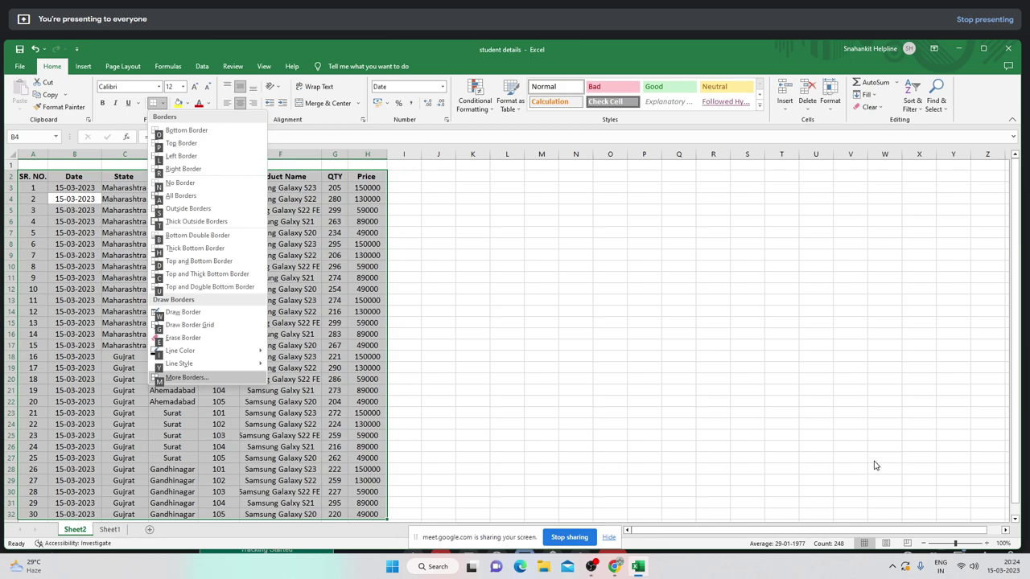
pyautogui.press('Up')
pyautogui.press('Up')
pyautogui.press('Up')
pyautogui.press('Up')
pyautogui.press('Up')
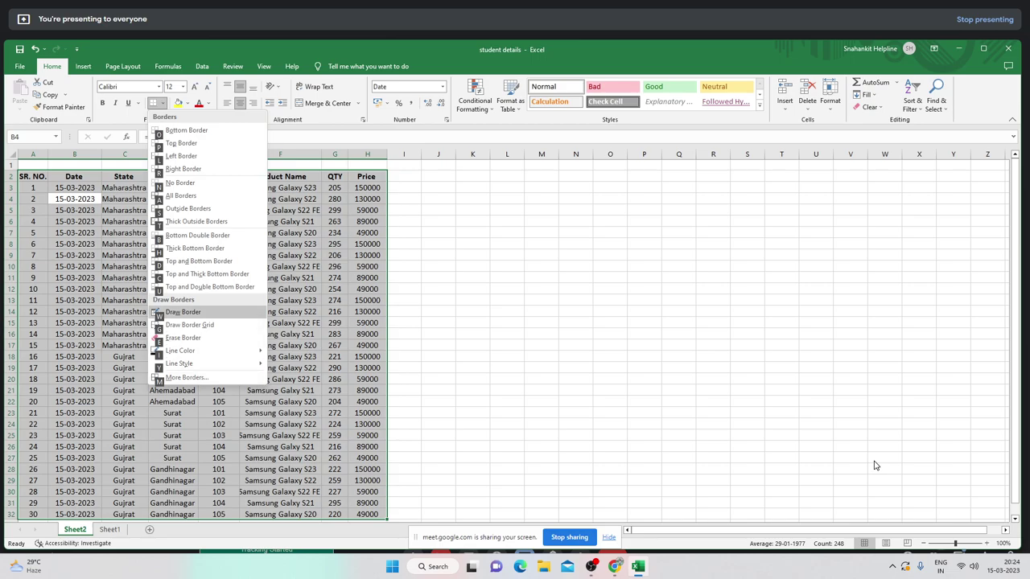
pyautogui.press('Up')
pyautogui.press('Up')
pyautogui.press('Up')
pyautogui.press('Up')
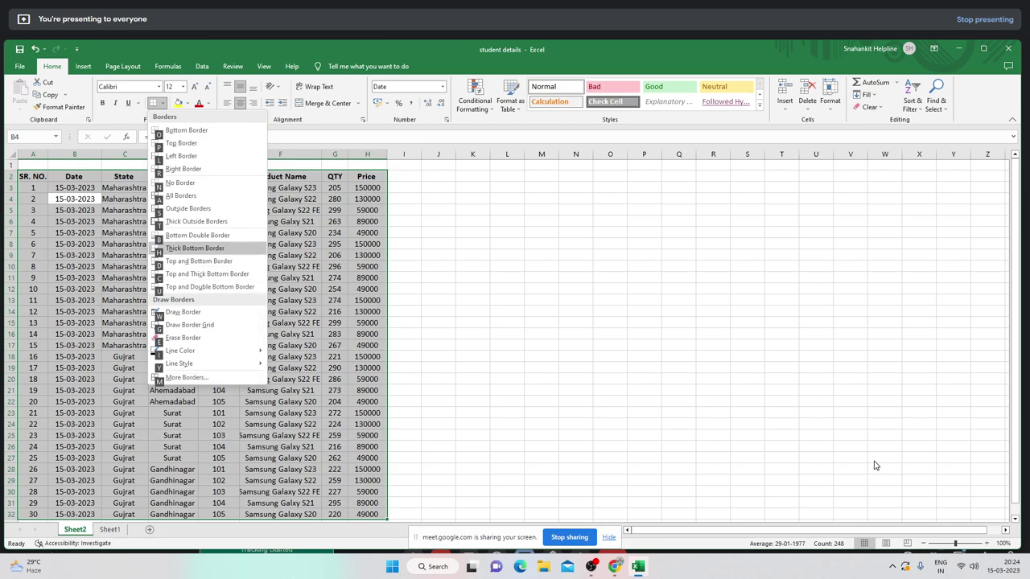
pyautogui.press('Up')
pyautogui.press('Up')
pyautogui.press('Up')
pyautogui.press('Up')
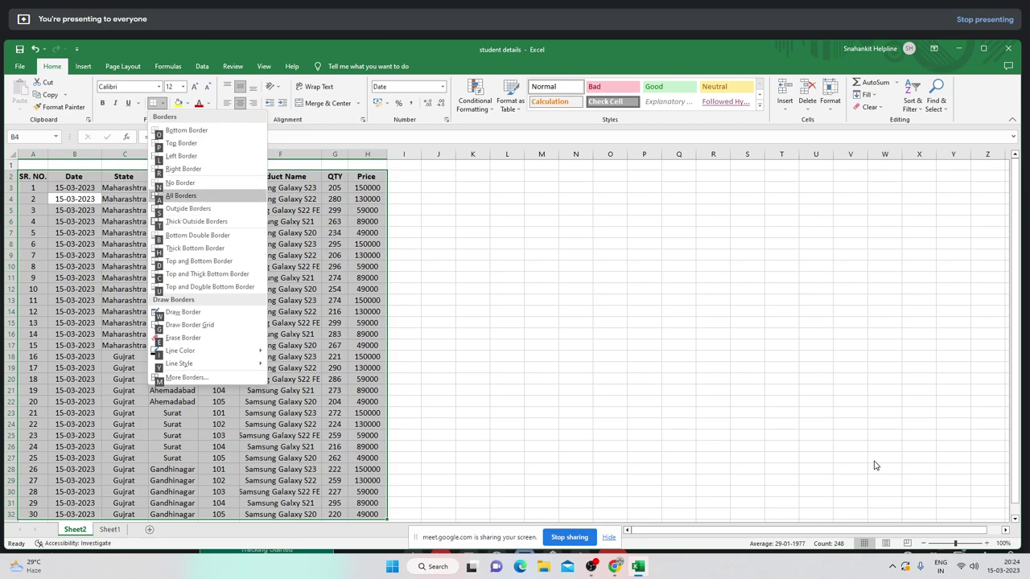
pyautogui.press('Return')
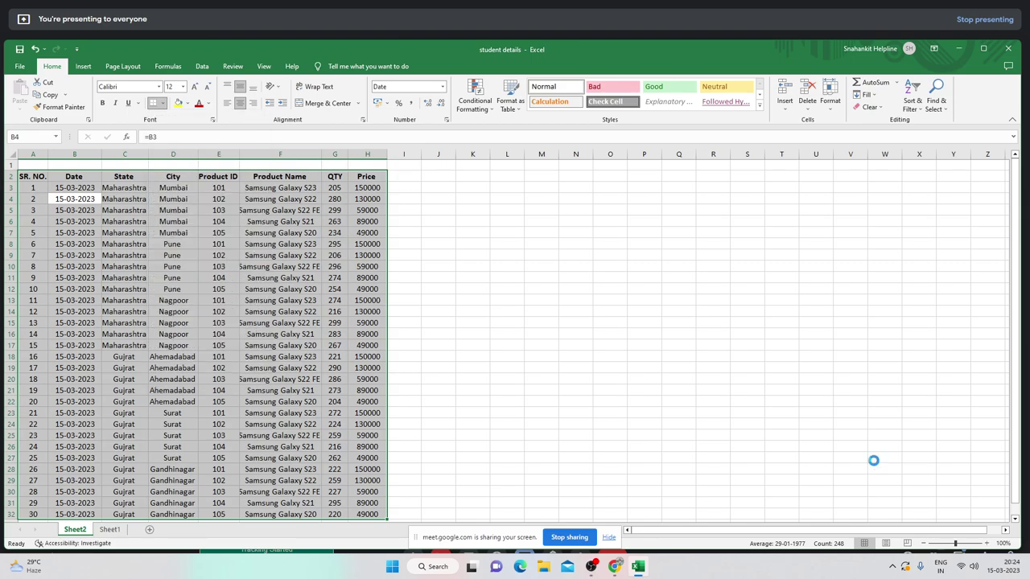
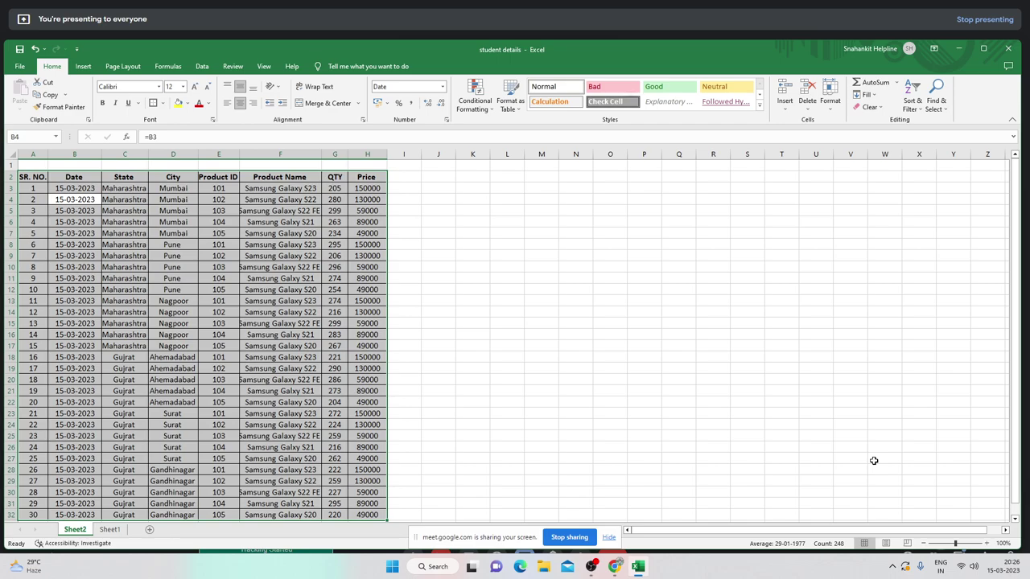
# - Select the header row A2:H2, from SR. NO. across to Price
pyautogui.press('Up')
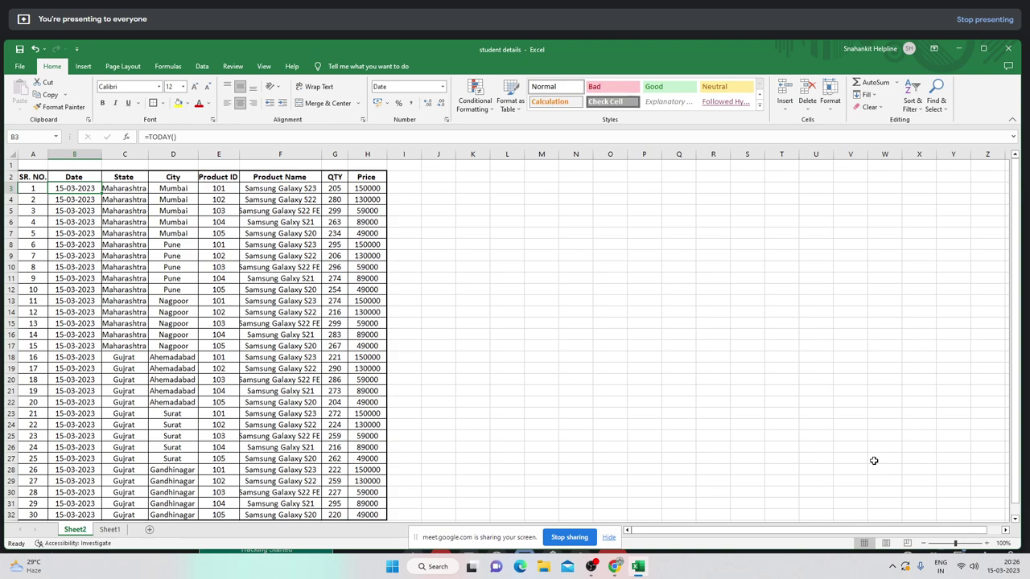
pyautogui.press('Up')
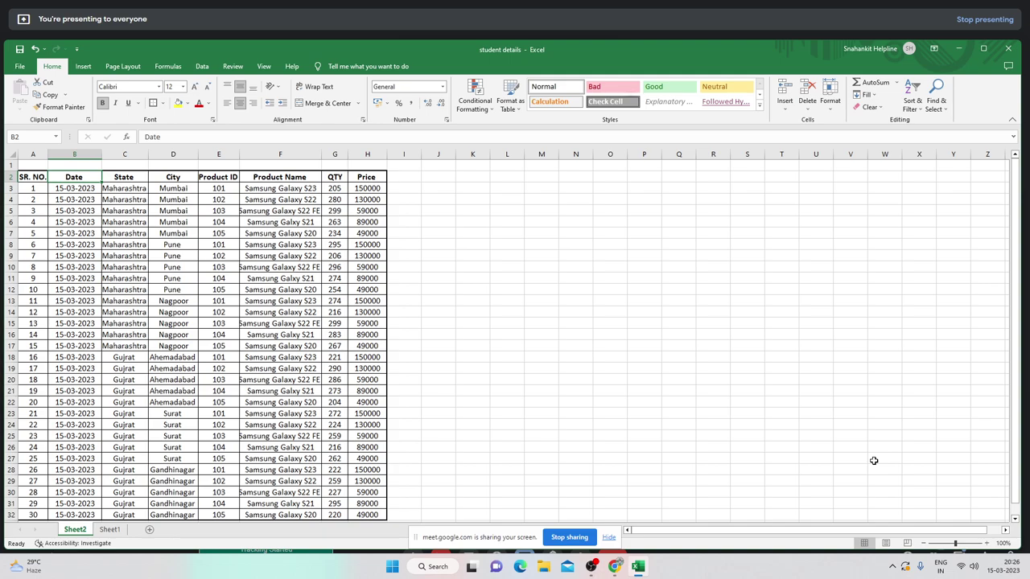
pyautogui.press('Left')
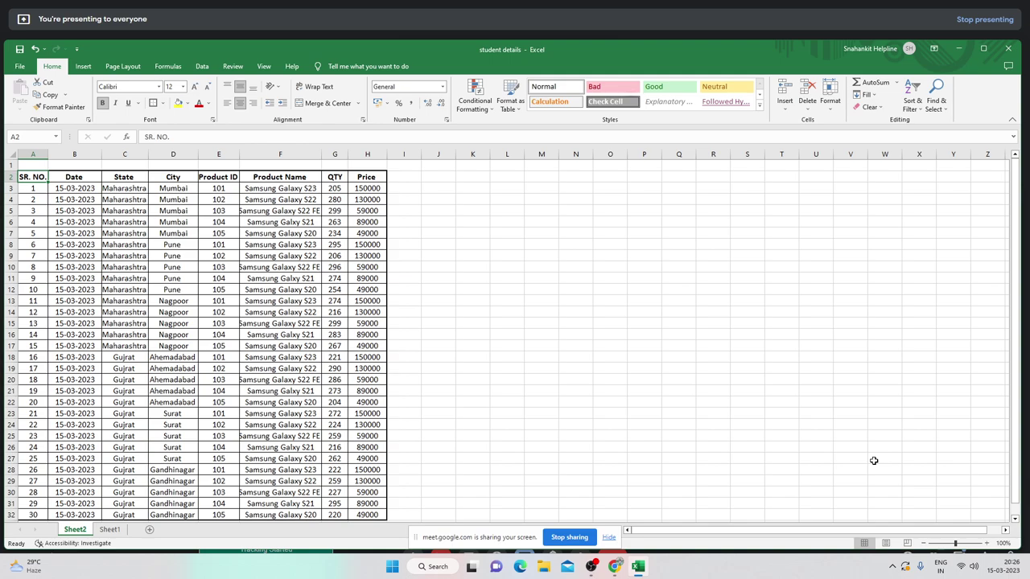
pyautogui.hotkey('ctrl', 'shift', 'Right')
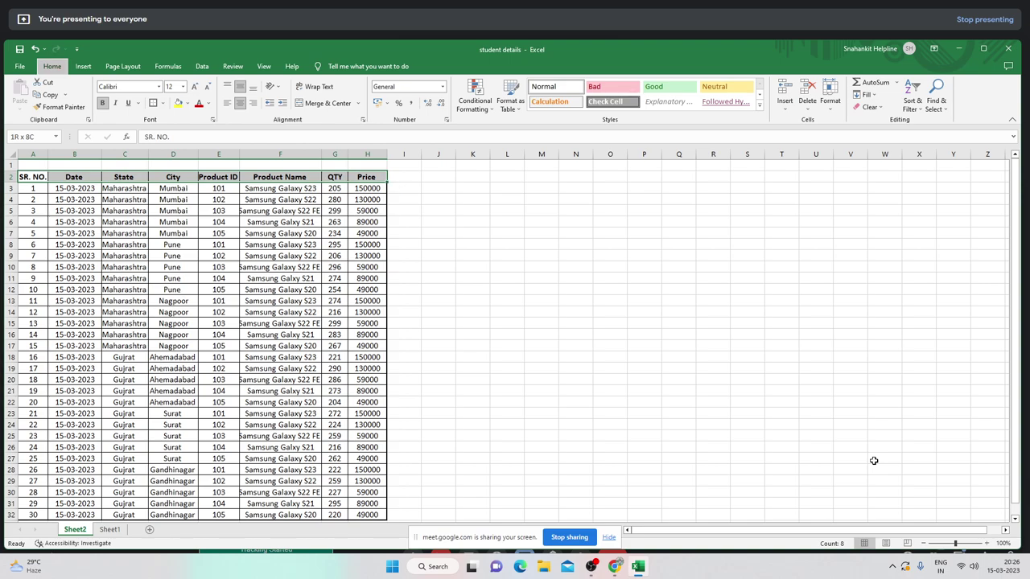
# - Open the Home tab's Fill Color palette with Alt, H, H after backing out of Insert shortcuts
pyautogui.hotkey('alt', 'h')
pyautogui.press('i')
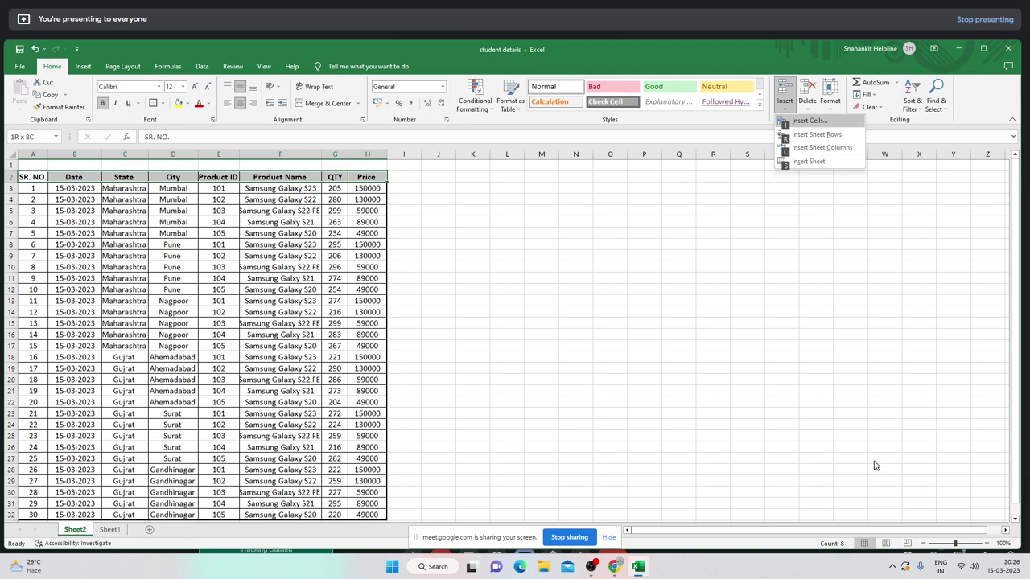
pyautogui.press('Escape')
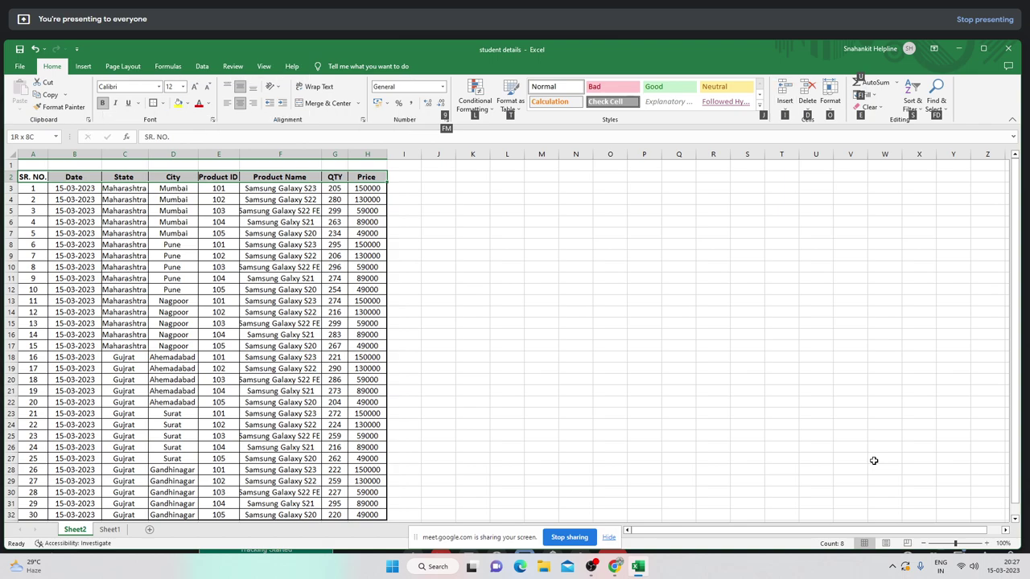
pyautogui.press('Escape')
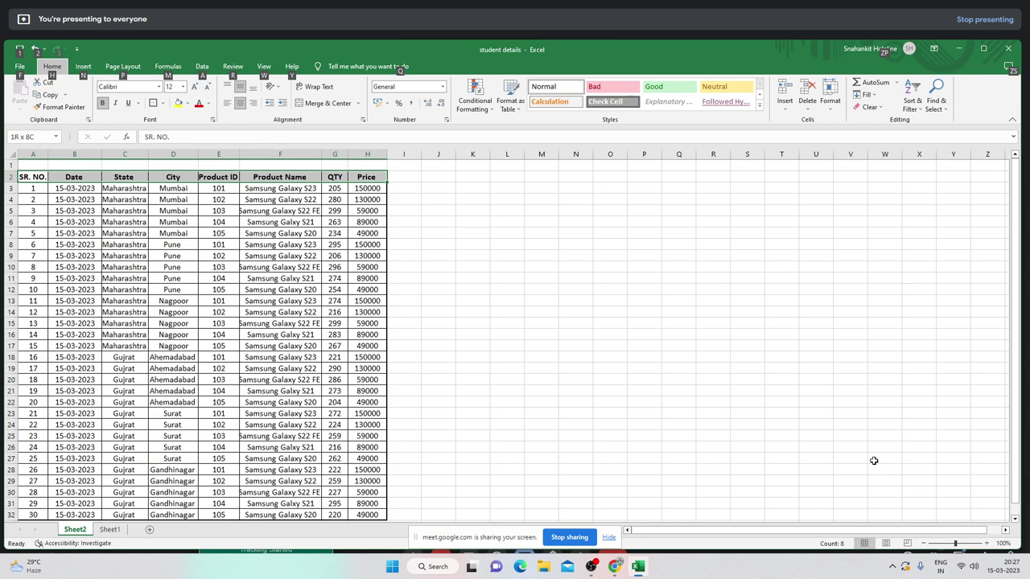
pyautogui.press('Escape')
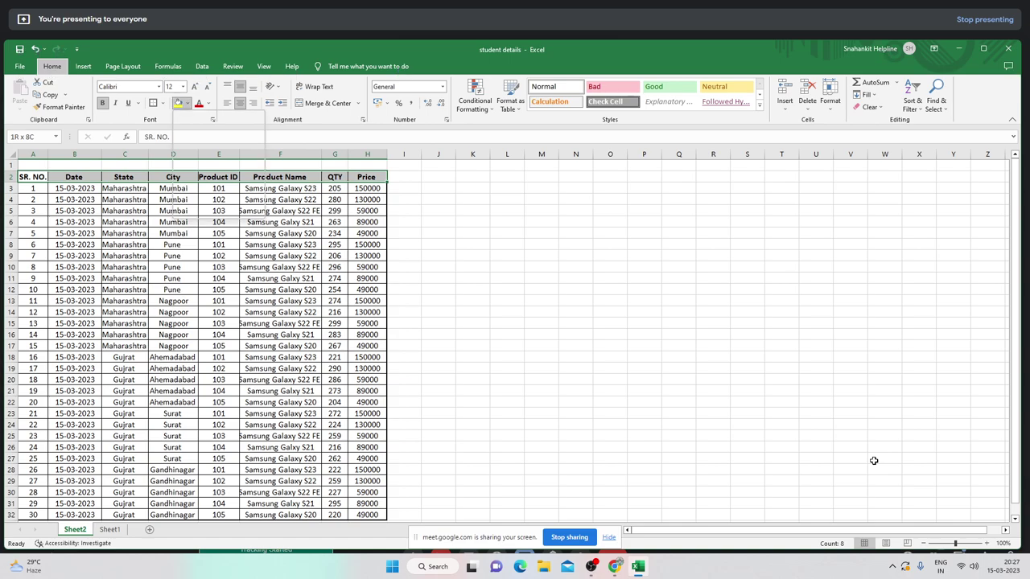
pyautogui.press('alt')
pyautogui.press('Escape')
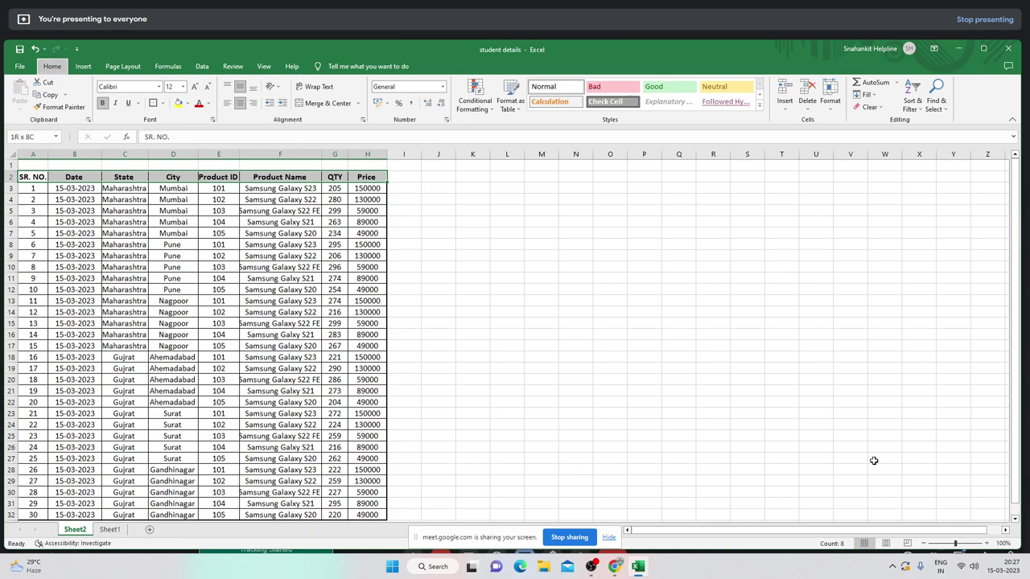
pyautogui.hotkey('alt', 'h')
pyautogui.press('h')
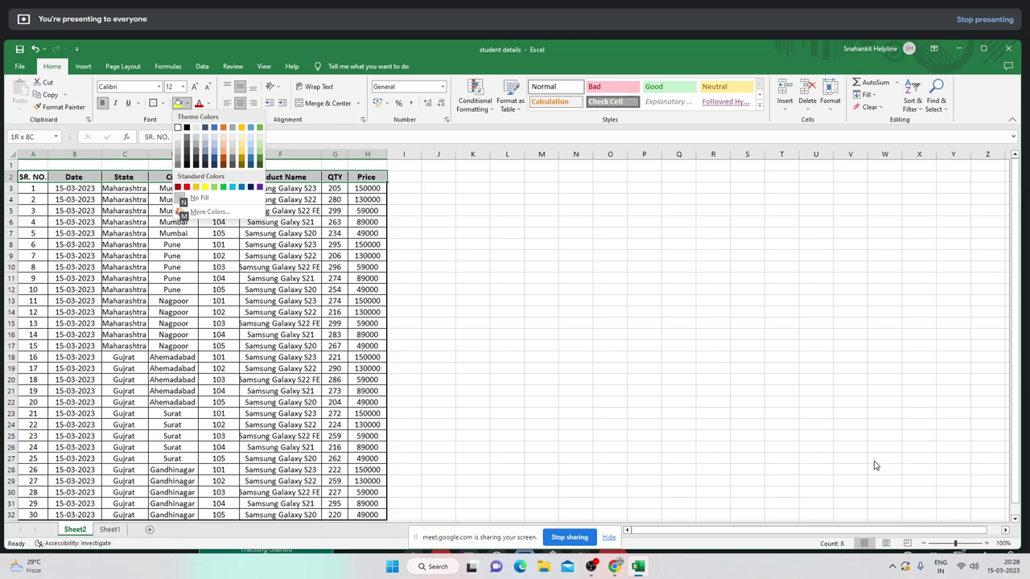
# - Preview light and progressively darker grey fills on the header row from the palette
pyautogui.press('Down')
pyautogui.press('Up')
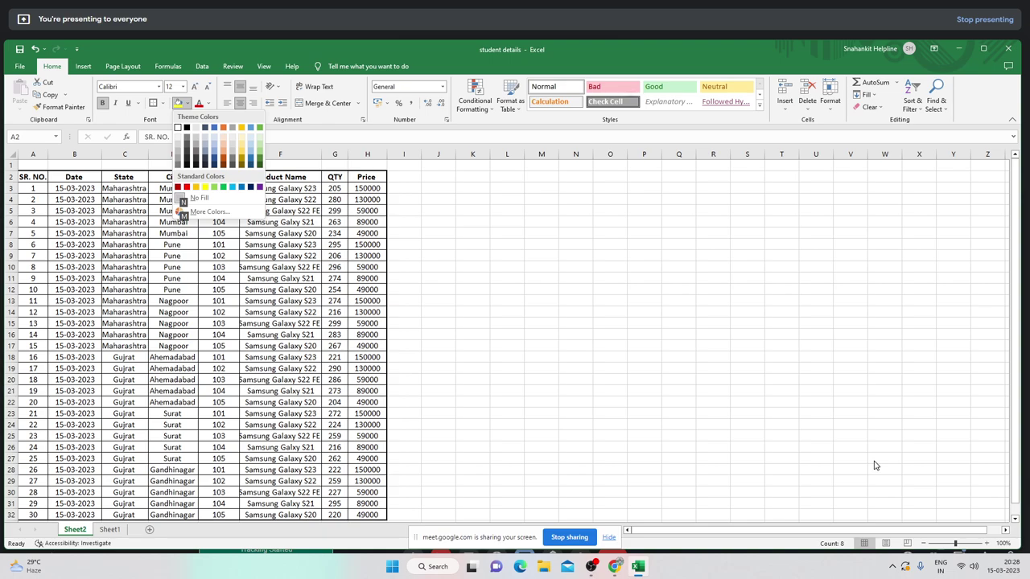
pyautogui.press('Down')
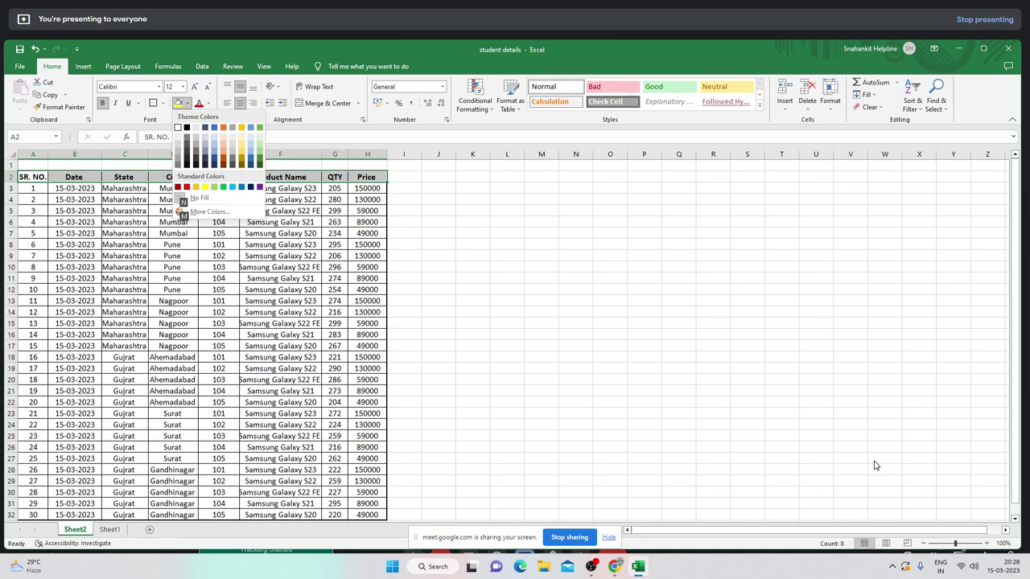
pyautogui.press('Down')
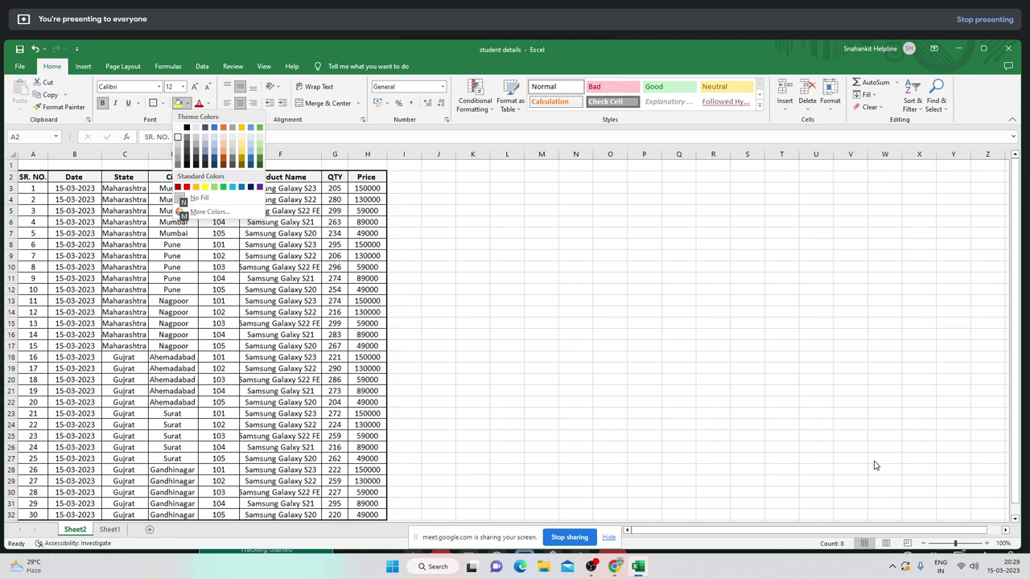
pyautogui.press('Down')
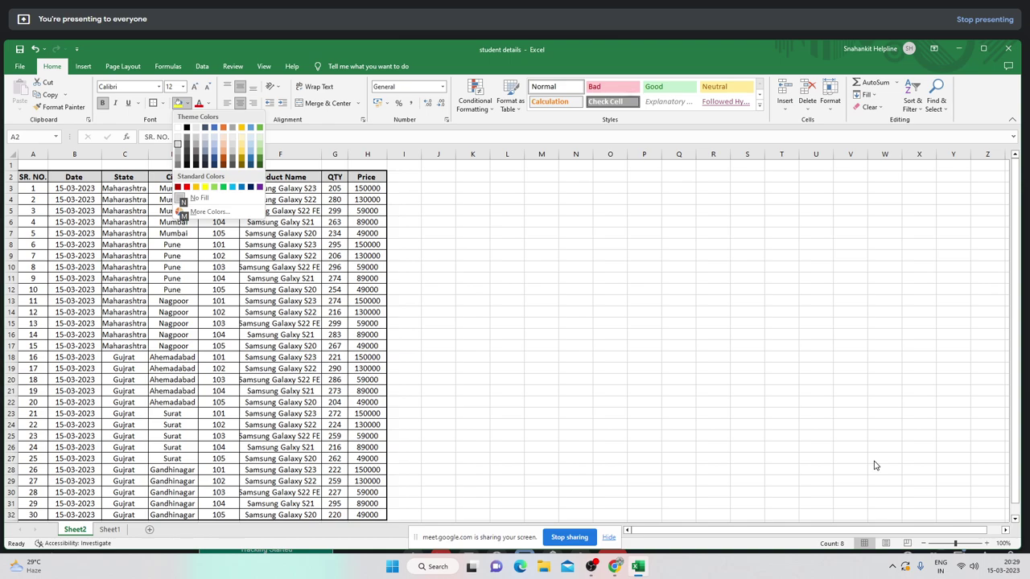
pyautogui.press('Right')
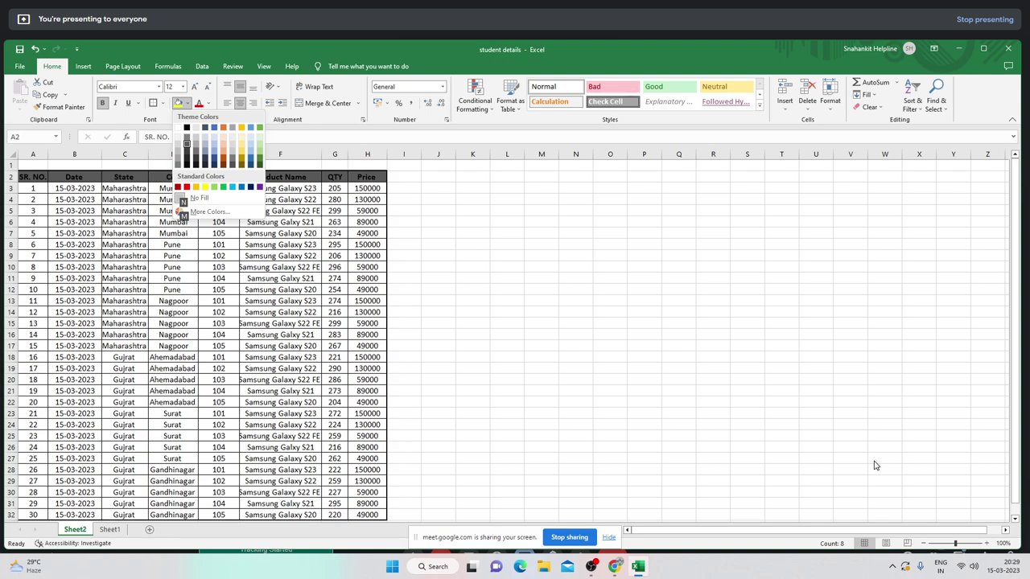
pyautogui.press('Right')
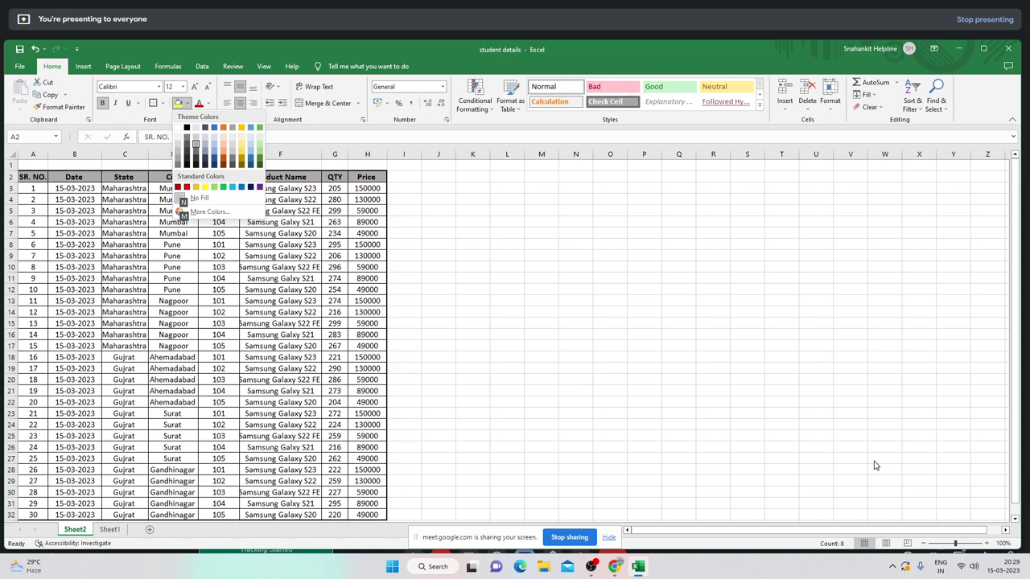
pyautogui.press('Right')
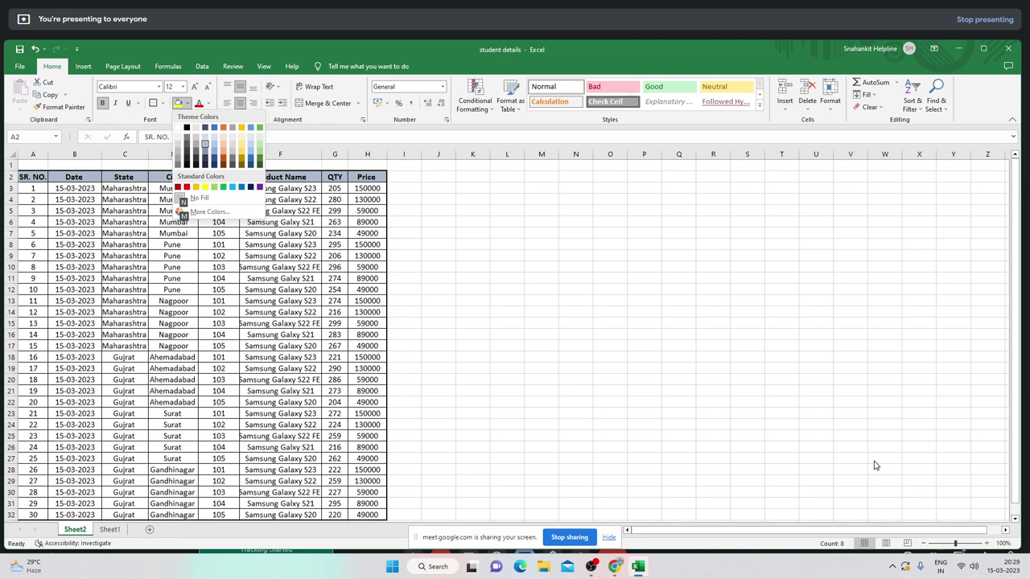
pyautogui.press('Right')
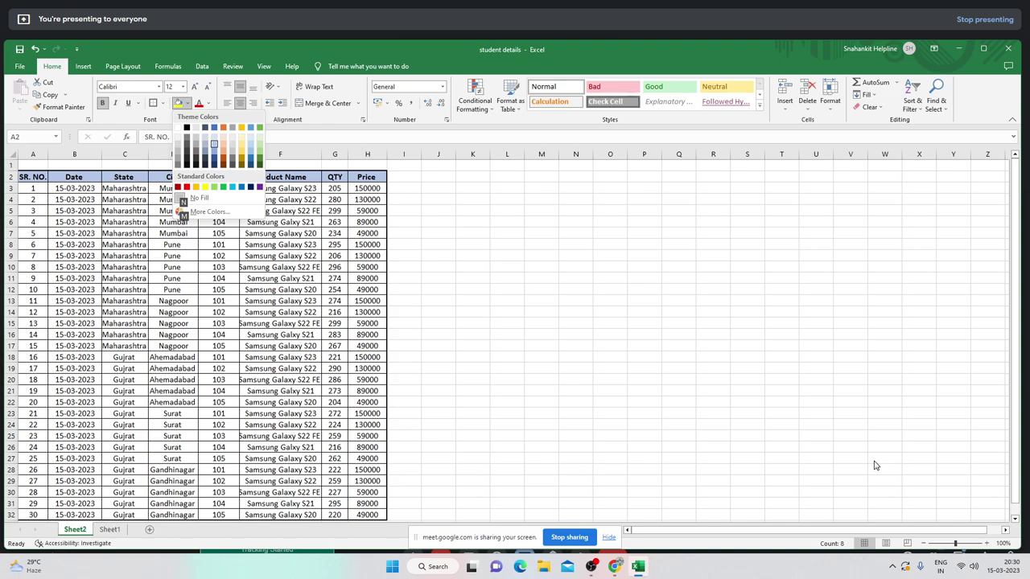
pyautogui.press('Up')
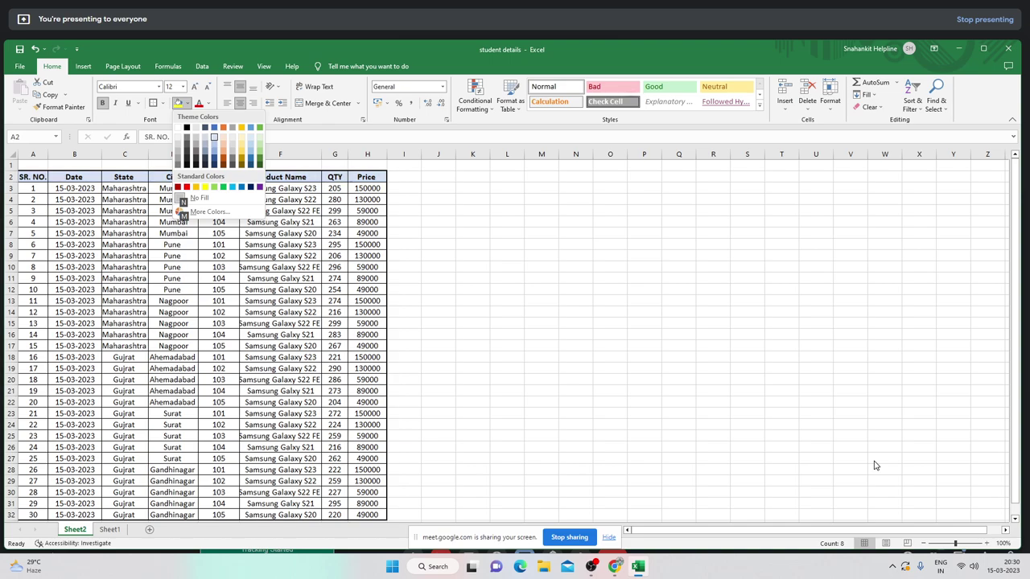
pyautogui.press('Up')
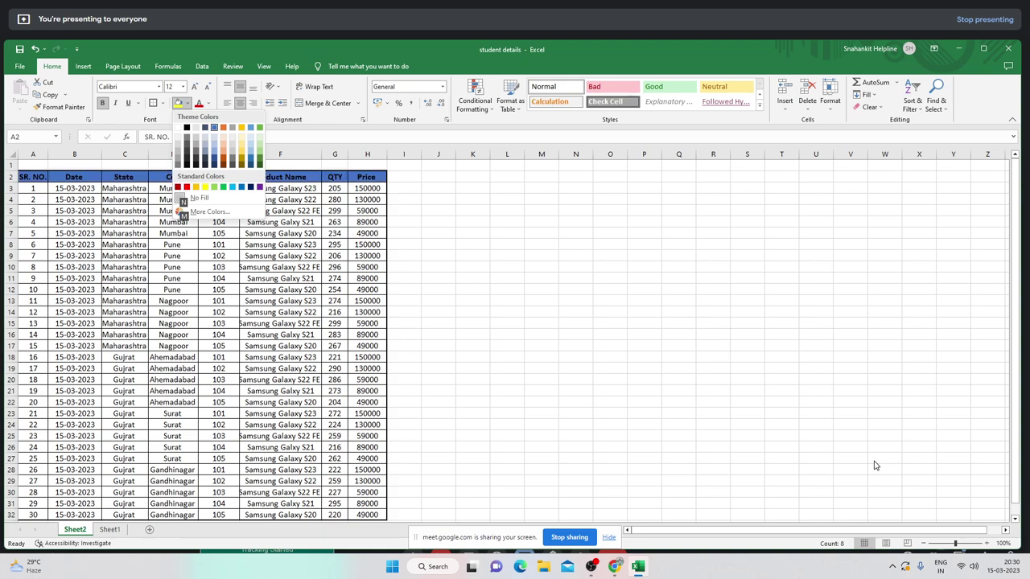
pyautogui.press('Down')
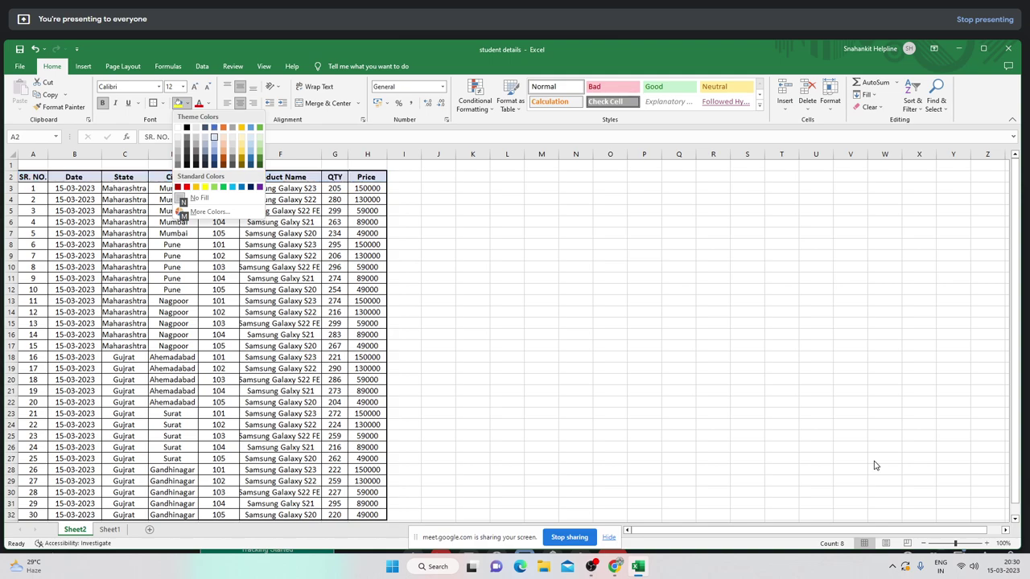
pyautogui.press('Down')
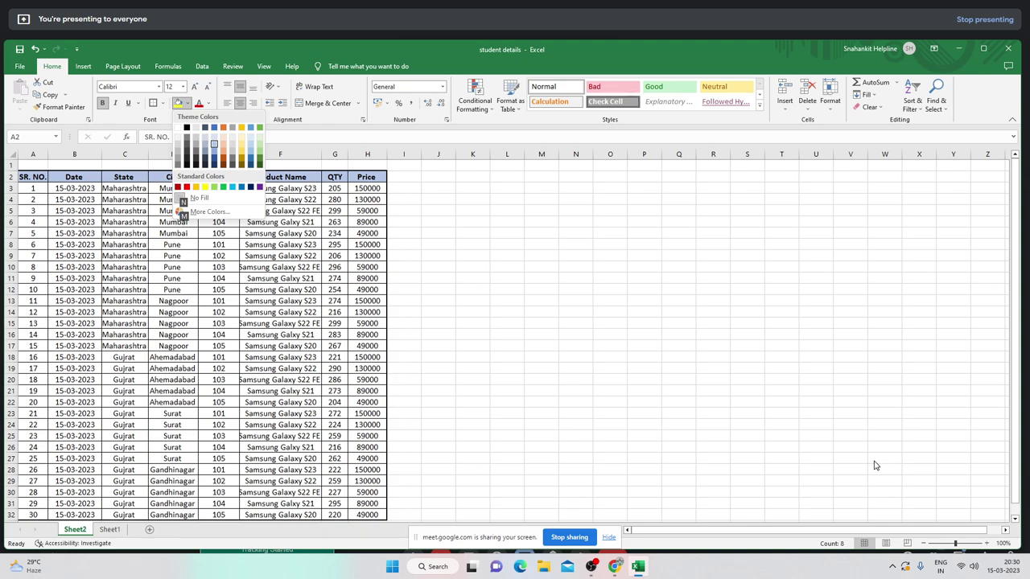
pyautogui.press('Up')
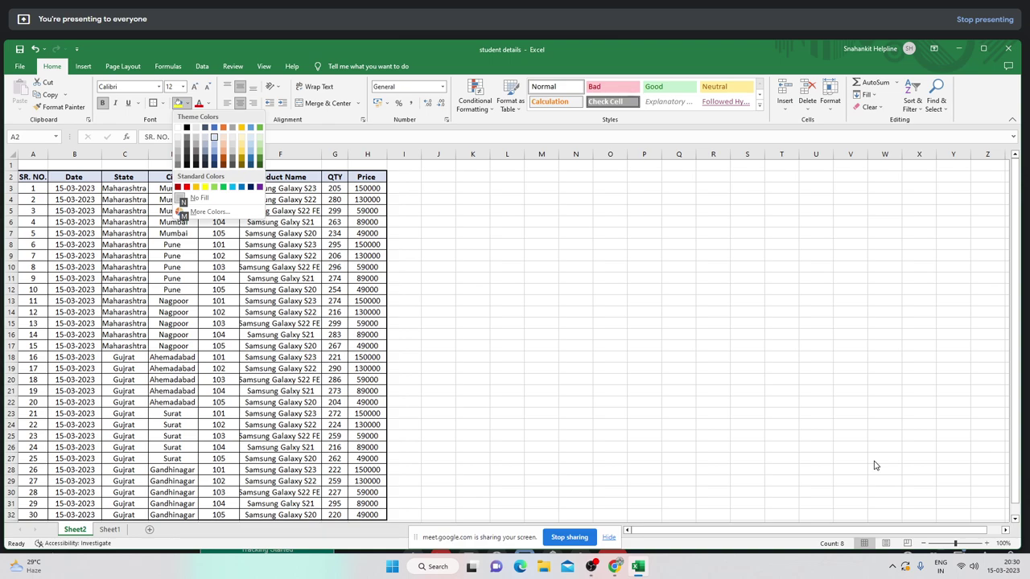
pyautogui.press('Down')
pyautogui.press('Down')
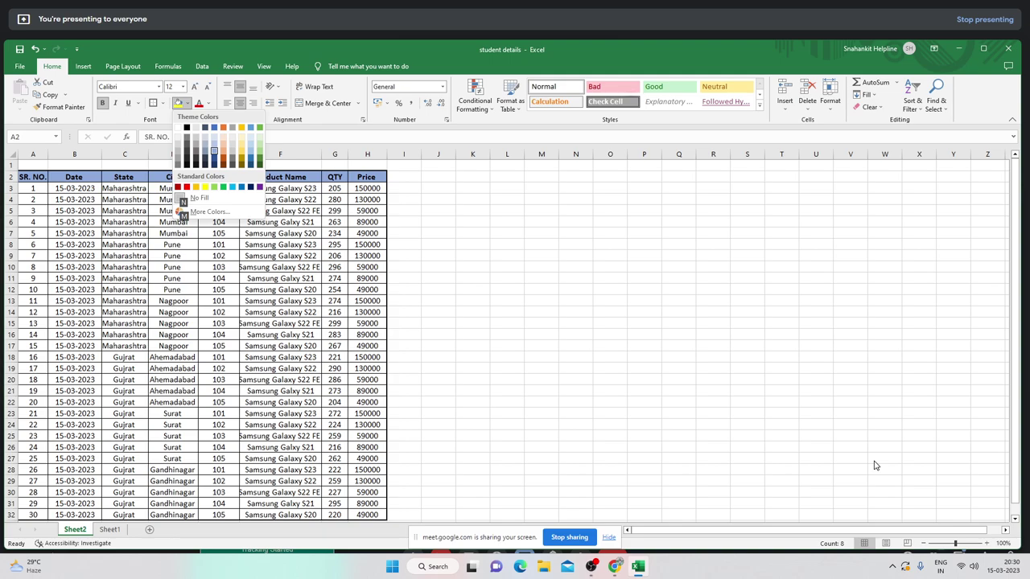
pyautogui.press('Down')
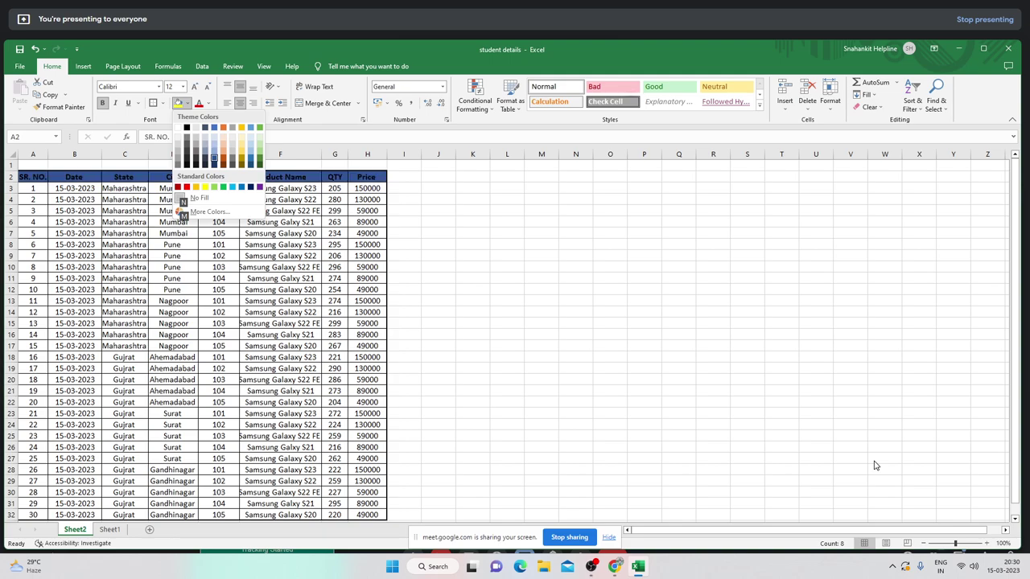
pyautogui.press('Down')
pyautogui.press('Down')
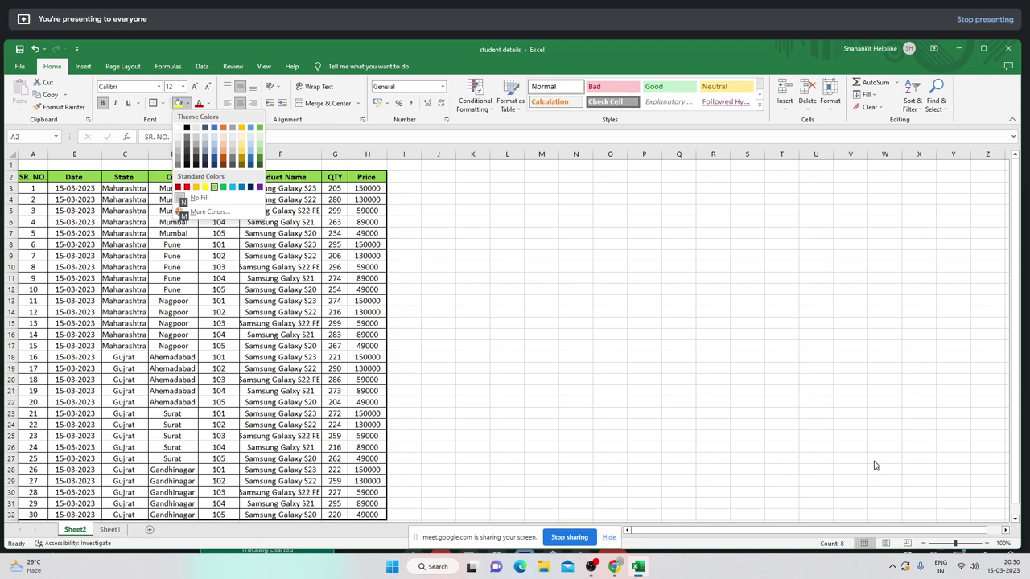
pyautogui.press('Left')
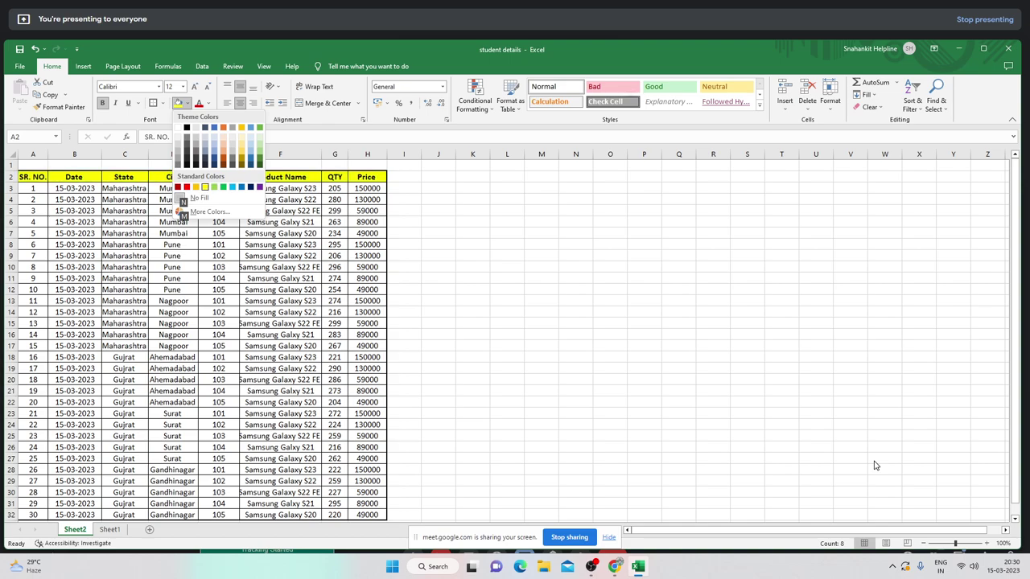
pyautogui.press('Left')
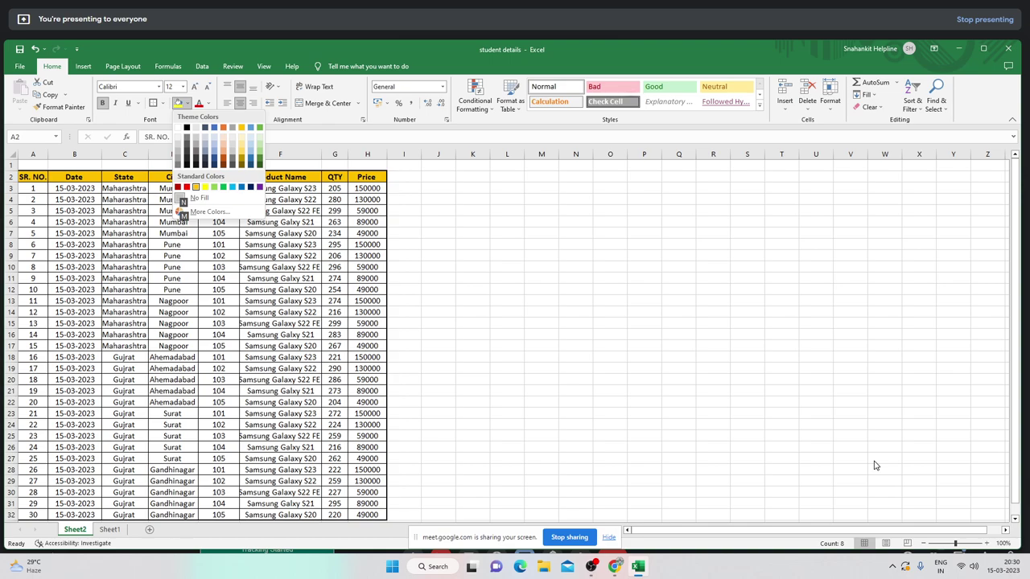
pyautogui.press('Up')
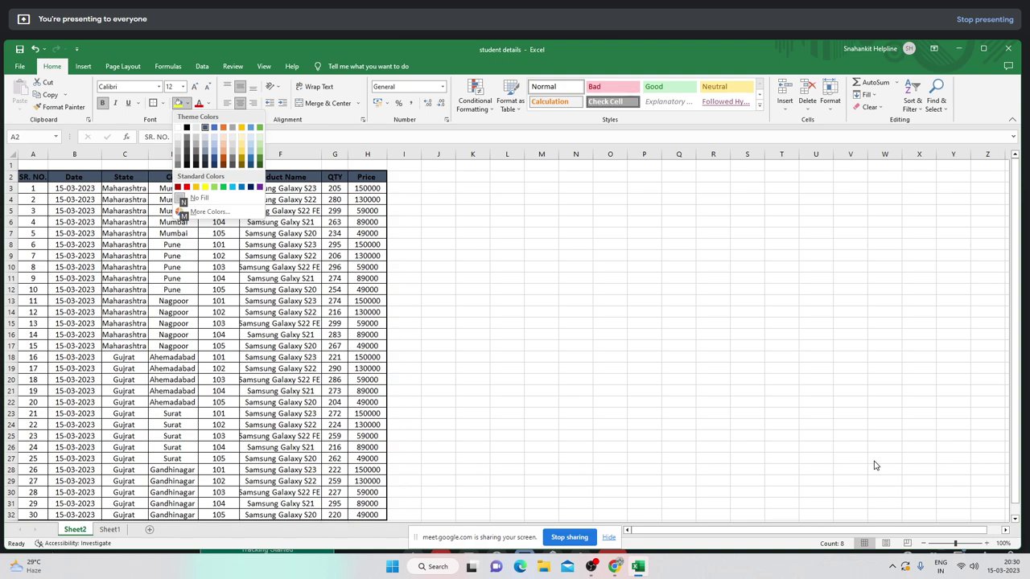
# - Choose a gray theme swatch and apply it as the fill for header row A2:H2
pyautogui.press('Down')
pyautogui.press('Down')
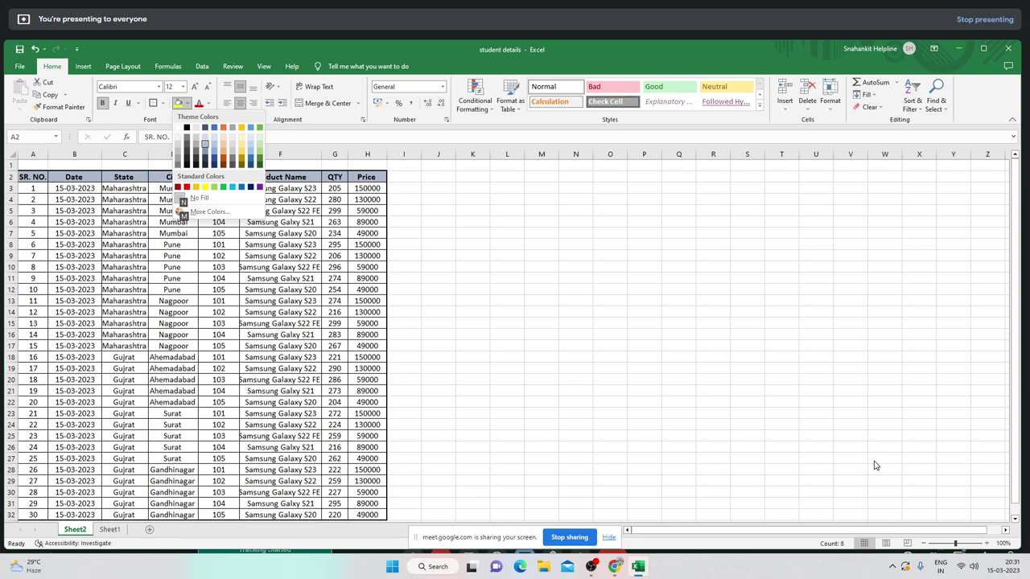
pyautogui.press('Left')
pyautogui.press('Left')
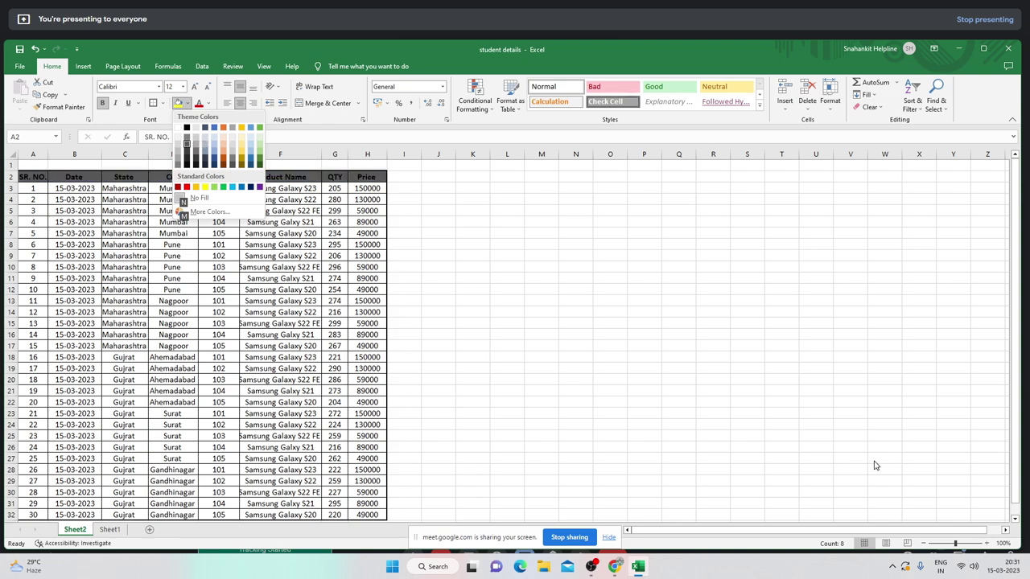
pyautogui.press('Left')
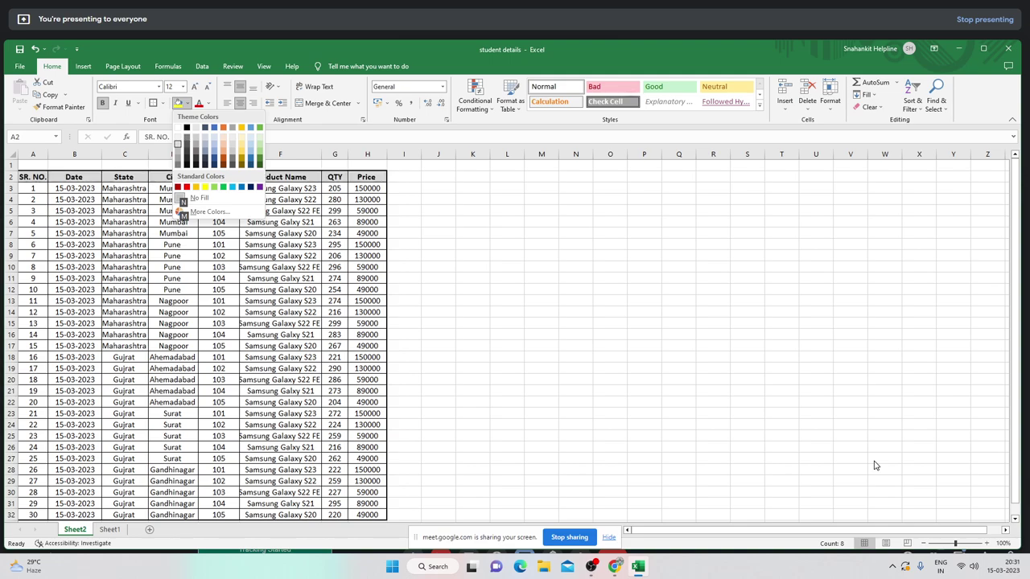
pyautogui.press('Return')
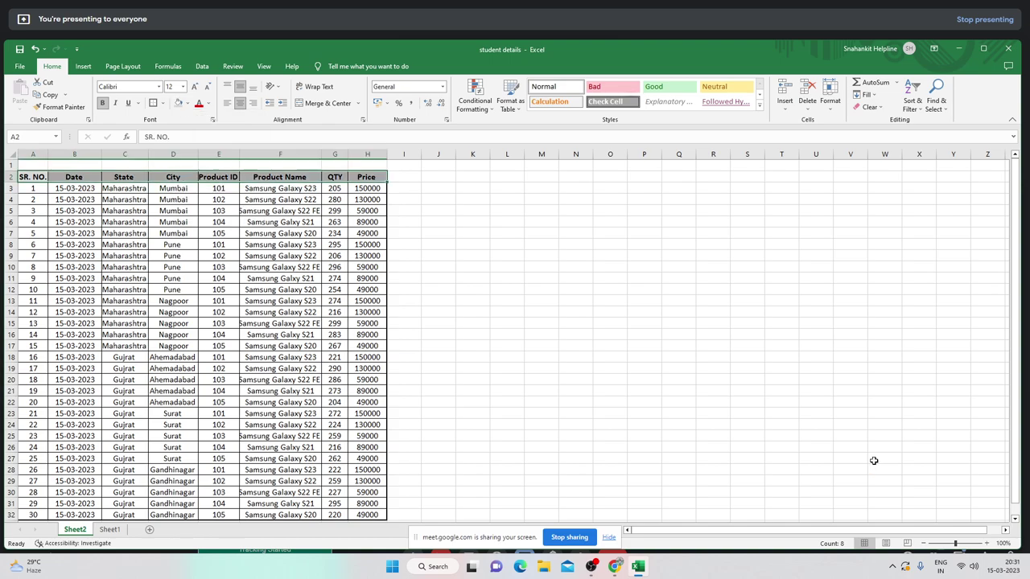
# - Deselect the header to view the gray fill, then switch through Google Meet to OBS Studio
pyautogui.press('Down')
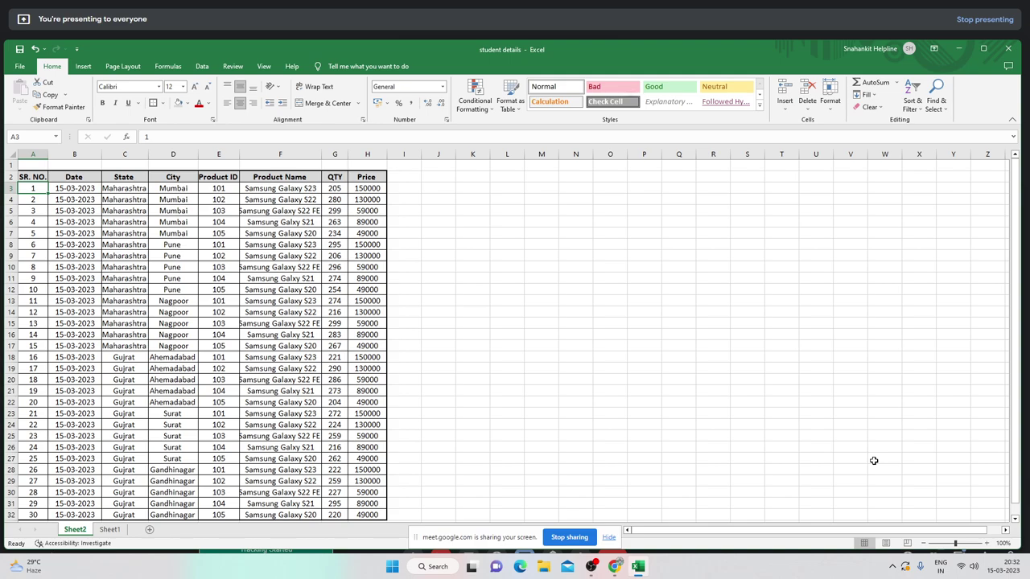
pyautogui.hotkey('alt', 'Tab')
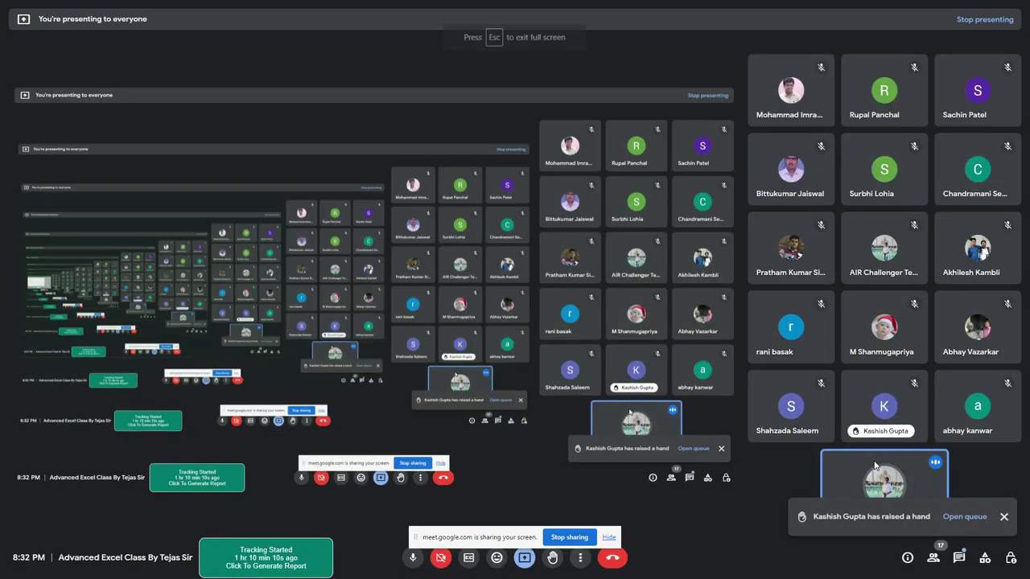
pyautogui.hotkey('alt', 'Tab')
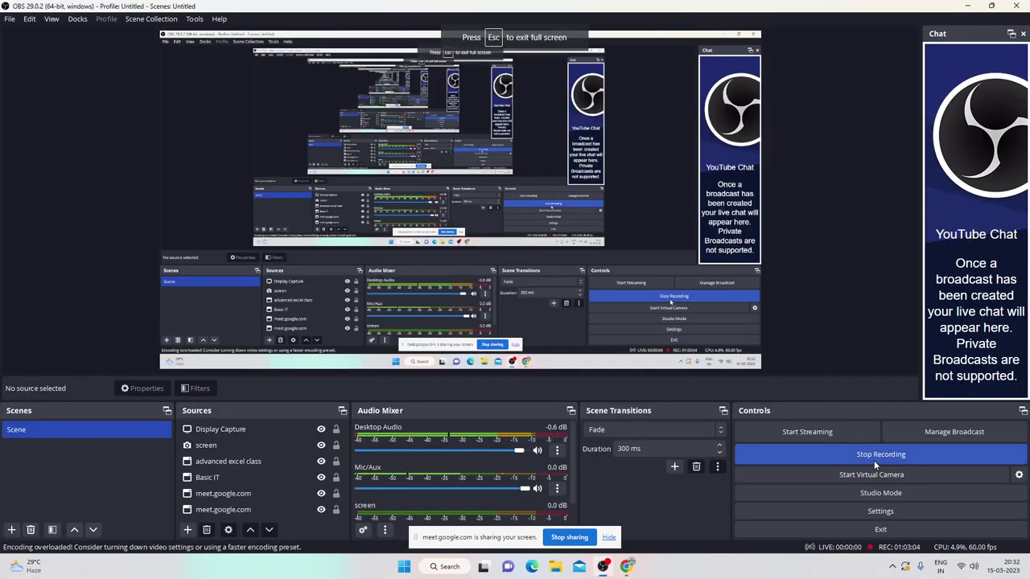